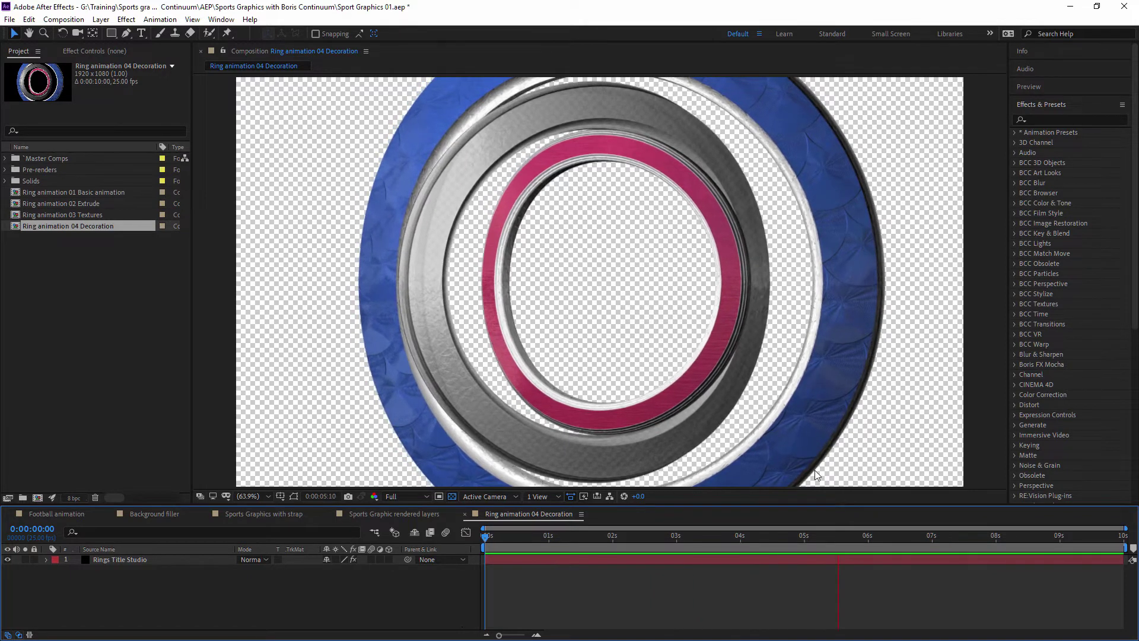
- Stop the preview and scrub through the rings' spin-in animation around one second
click(540, 543)
mouse_move(540, 545)
mouse_down()
mouse_move(565, 543)
mouse_move(551, 544)
mouse_up()
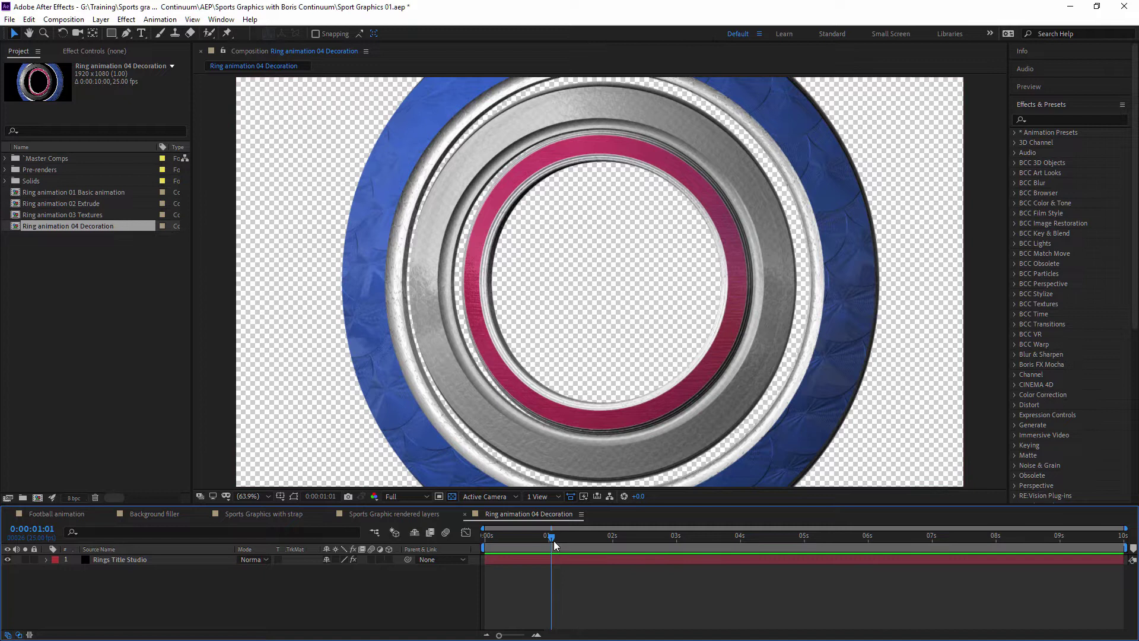
drag(554, 540, 518, 535)
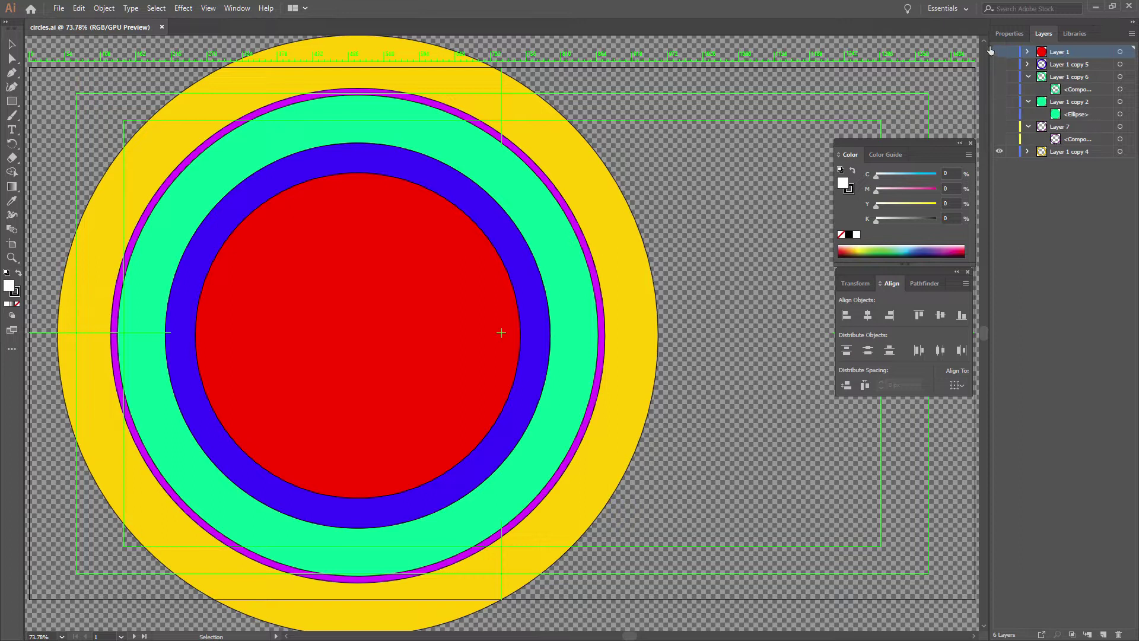
- Hide every layer except Layer 1 copy 4, the yellow ring, and centre the ring in view
drag(999, 52, 998, 139)
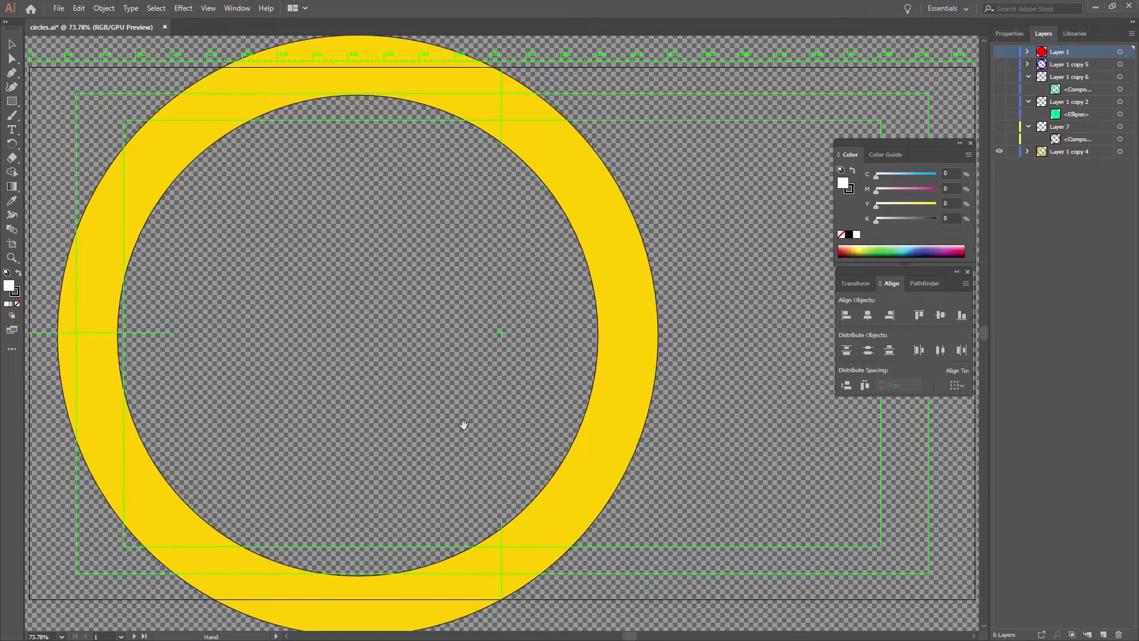
drag(463, 427, 549, 413)
alt+scroll(546, 411, down, 2)
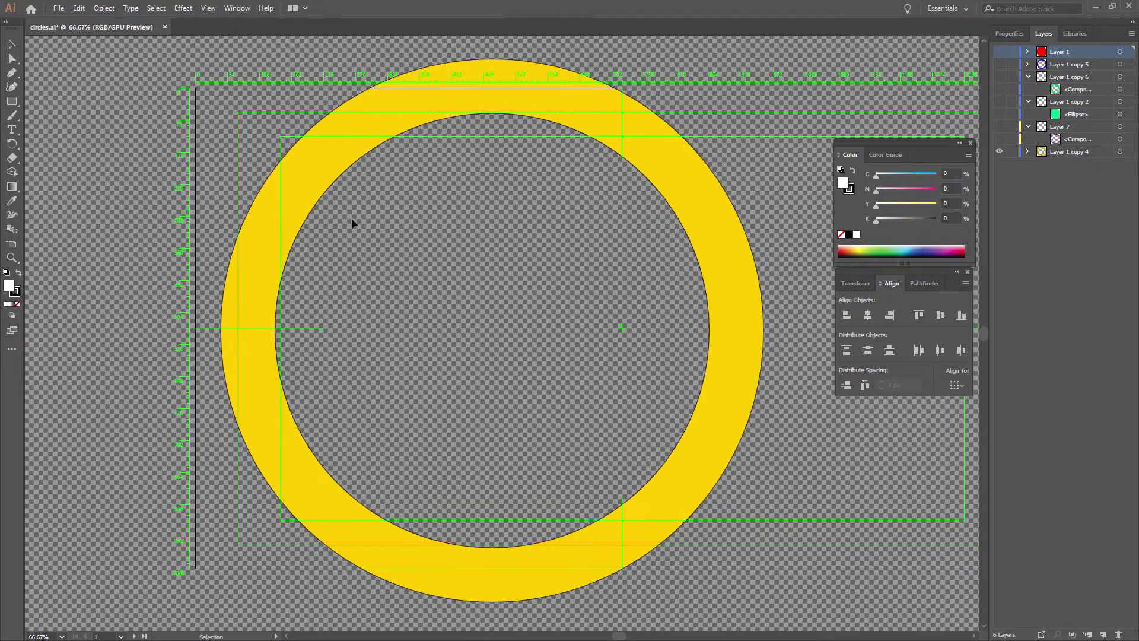
- Deselect the yellow ring and switch to the Ellipse Tool from the Rectangle flyout
click(275, 191)
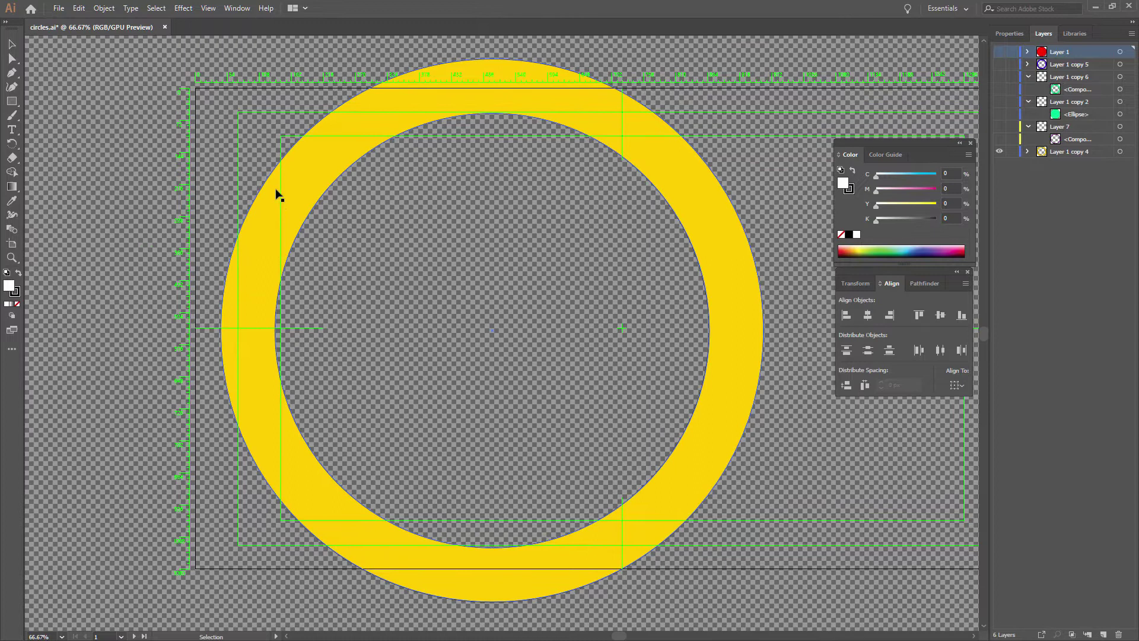
click(512, 605)
click(13, 101)
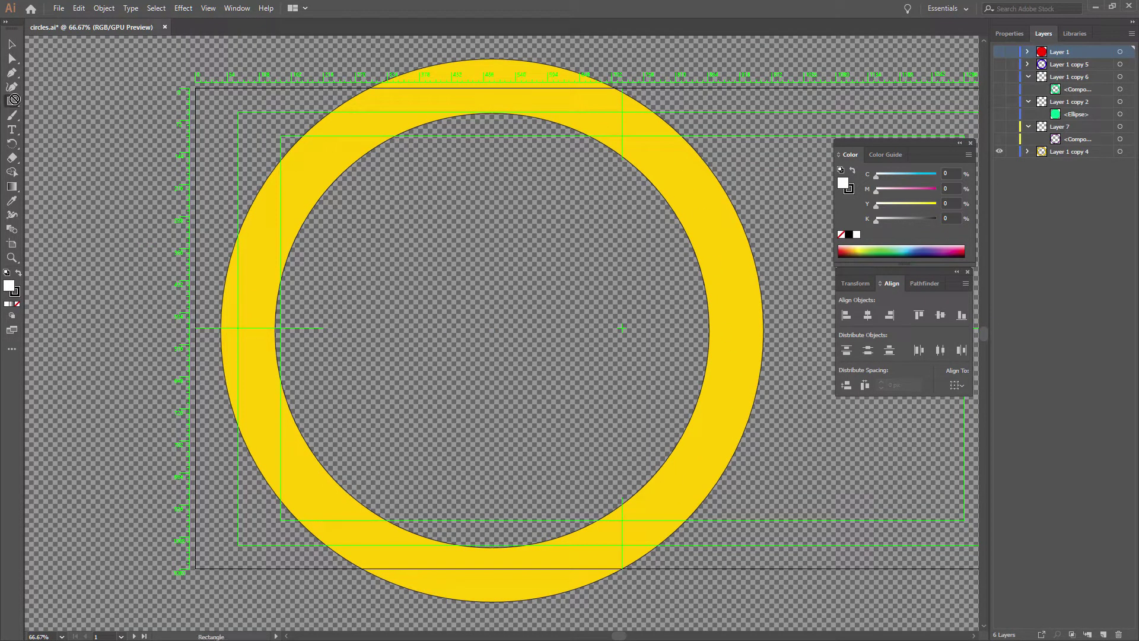
drag(14, 104, 87, 117)
- Add a new layer named Decoration and draw a roughly 1078 px circle inside the yellow ring
click(1103, 634)
double_click(1065, 52)
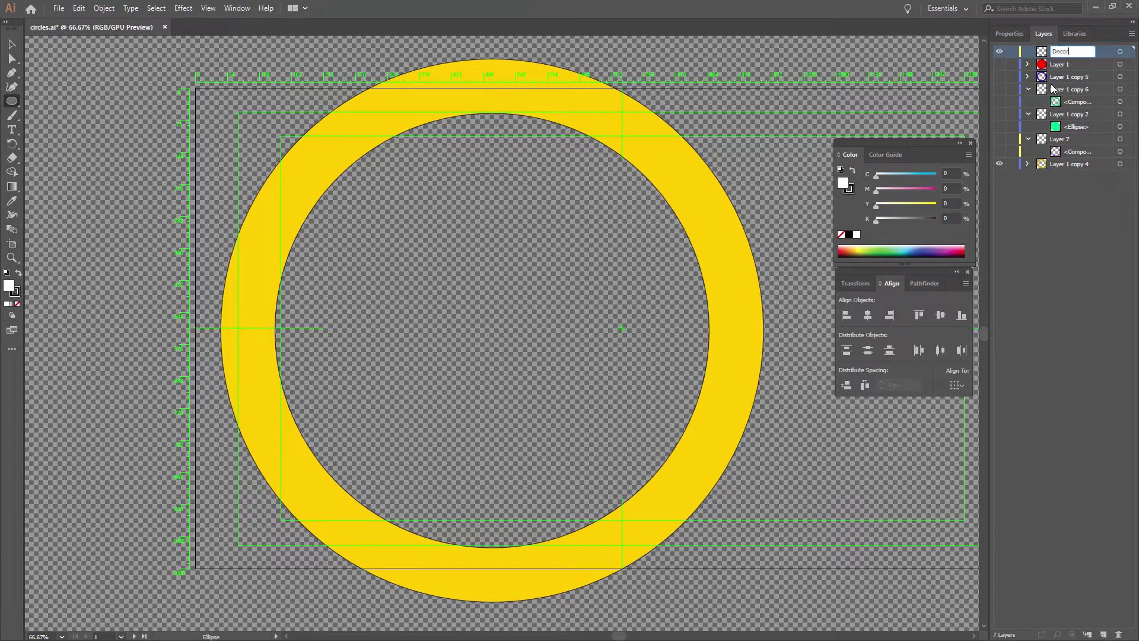
key(Return)
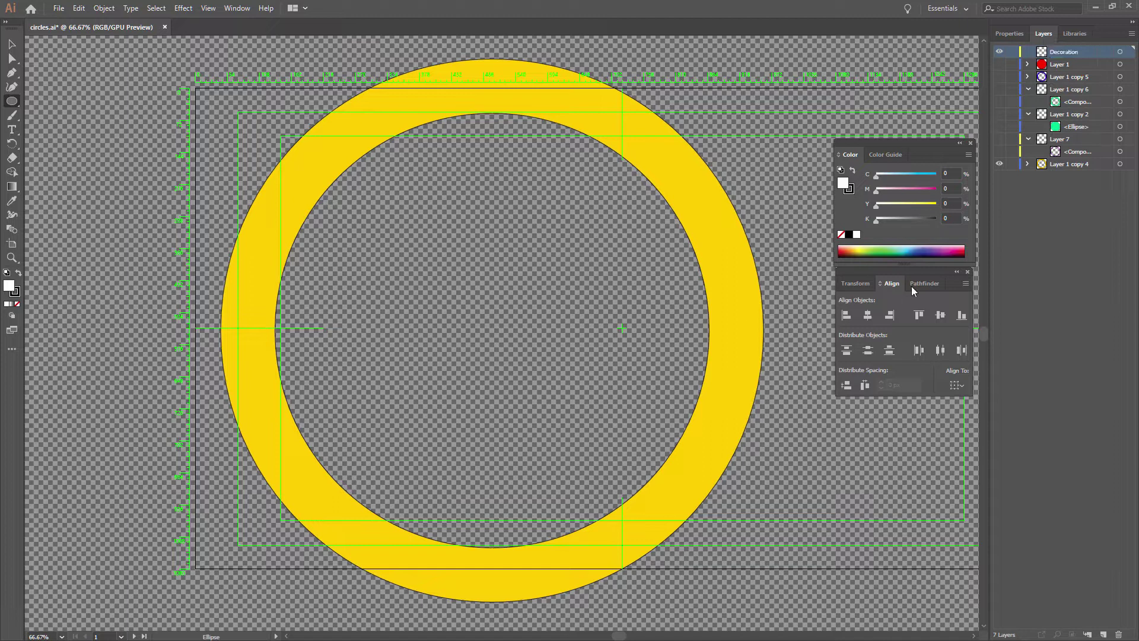
mouse_move(492, 330)
mouse_down()
mouse_move(537, 297)
mouse_move(599, 202)
mouse_move(742, 97)
mouse_move(731, 93)
mouse_up()
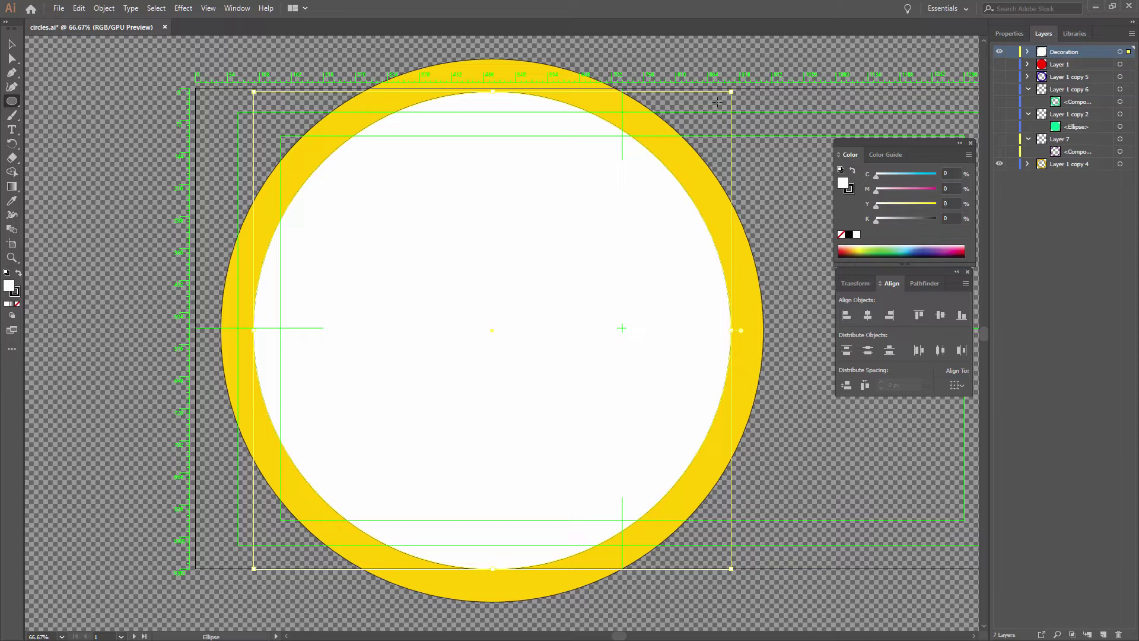
- Hide the yellow ring layer and set placeholder text along the circle with Type on a Path
click(13, 129)
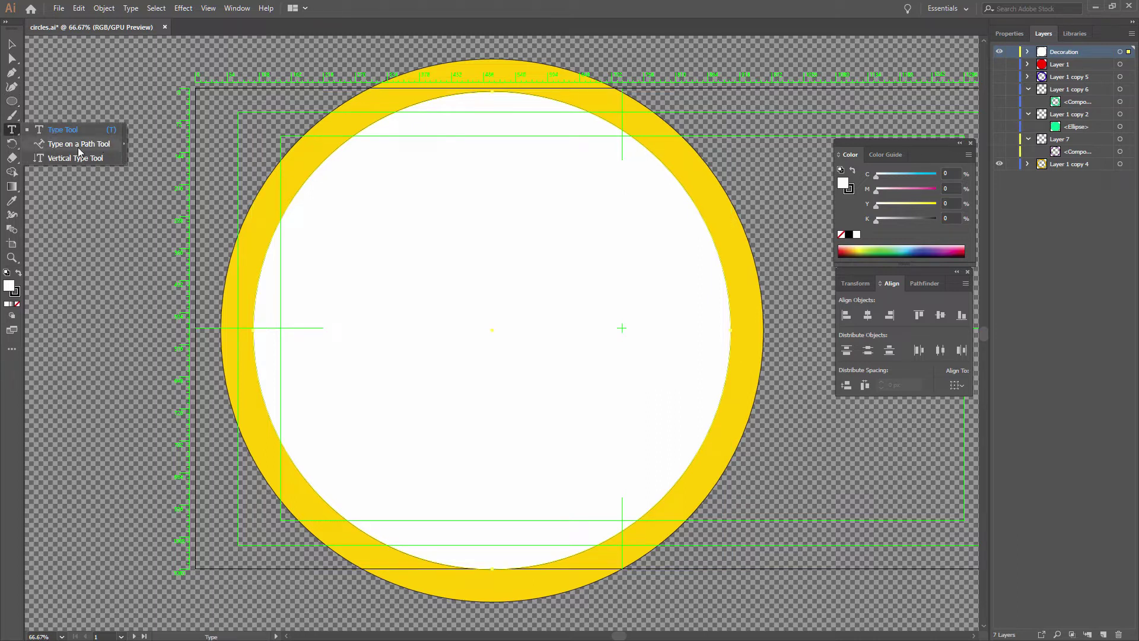
click(103, 147)
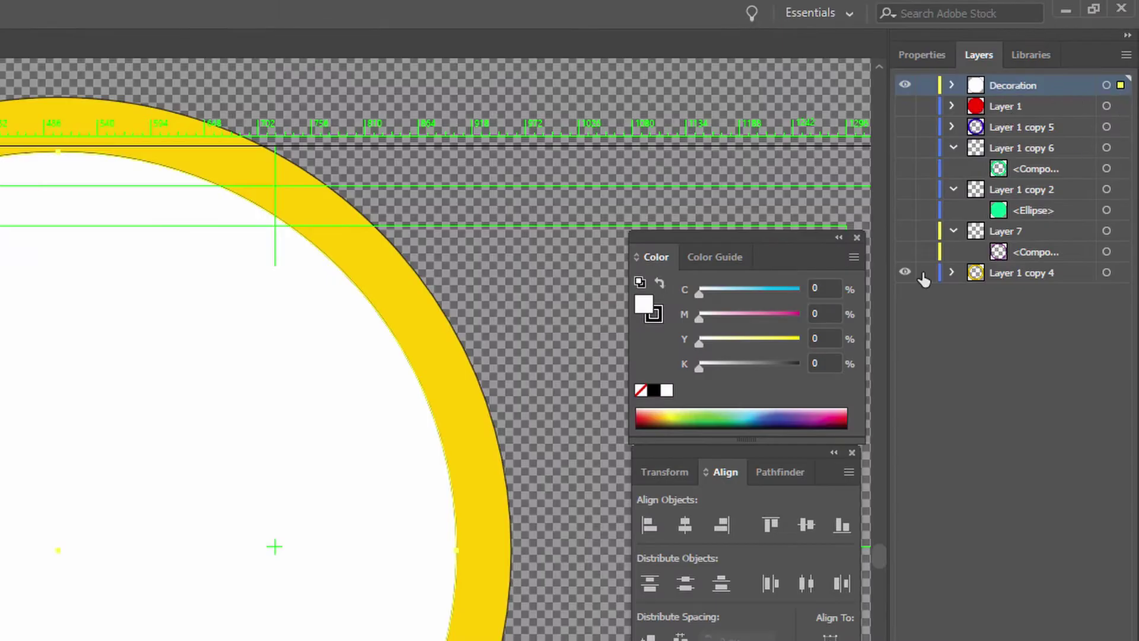
click(909, 273)
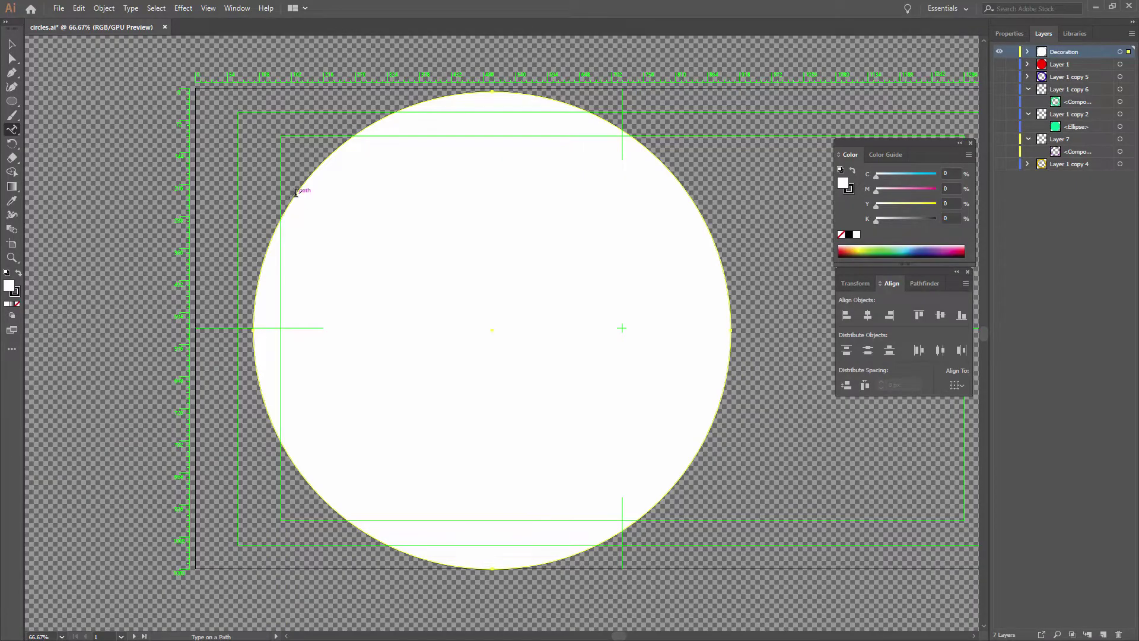
click(296, 193)
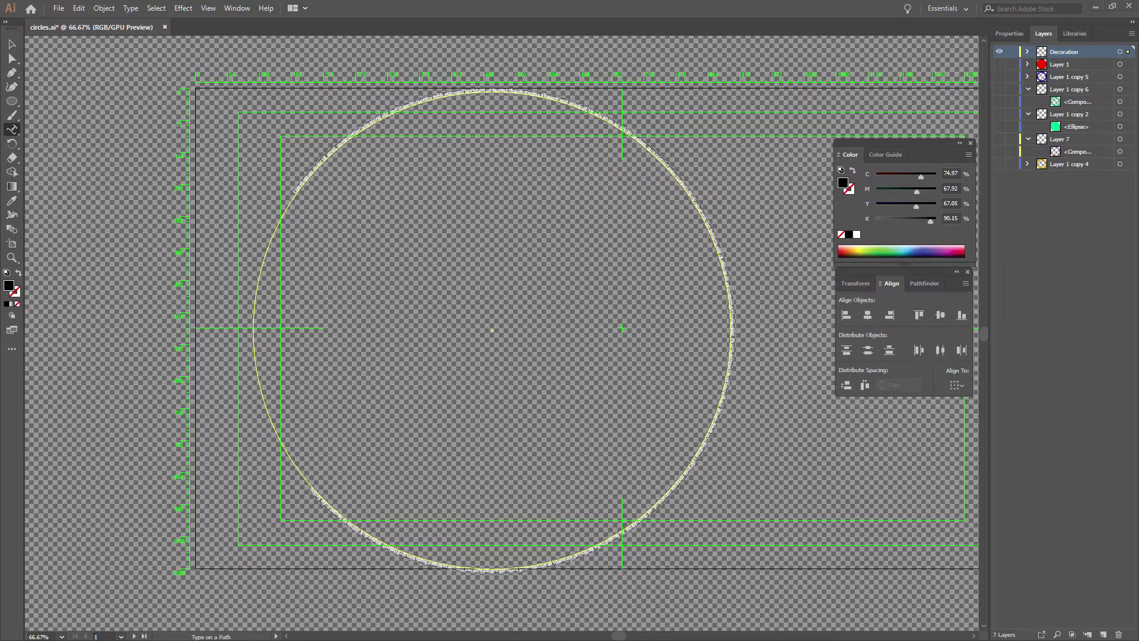
- In Character Map, set the font to Wingdings and copy the four-point star (0xAA)
drag(477, 106, 429, 165)
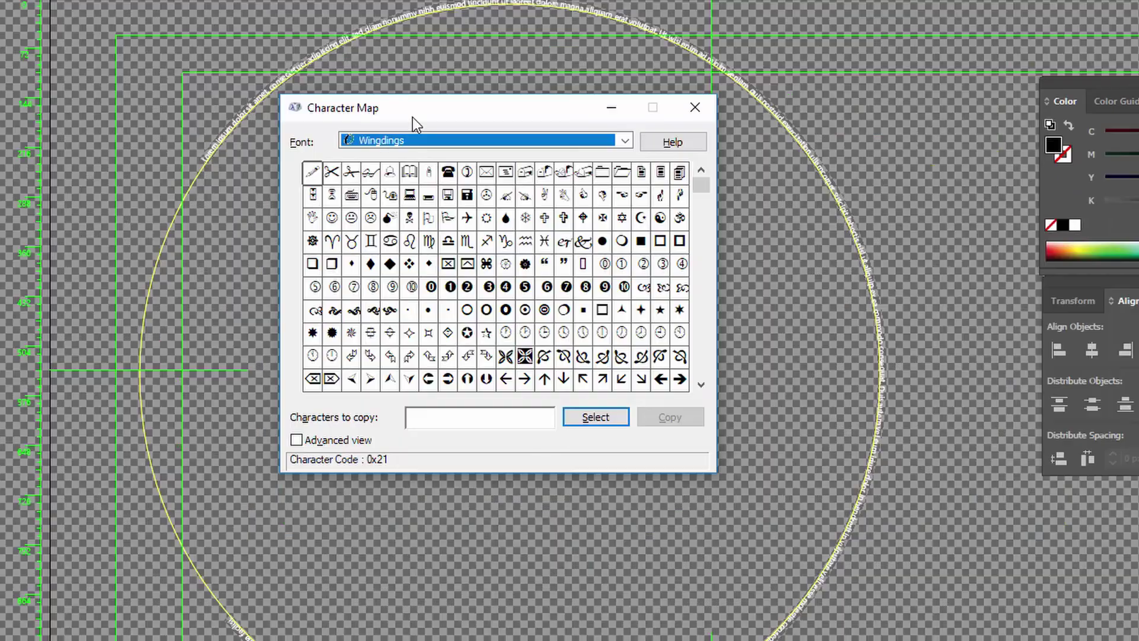
drag(412, 117, 416, 114)
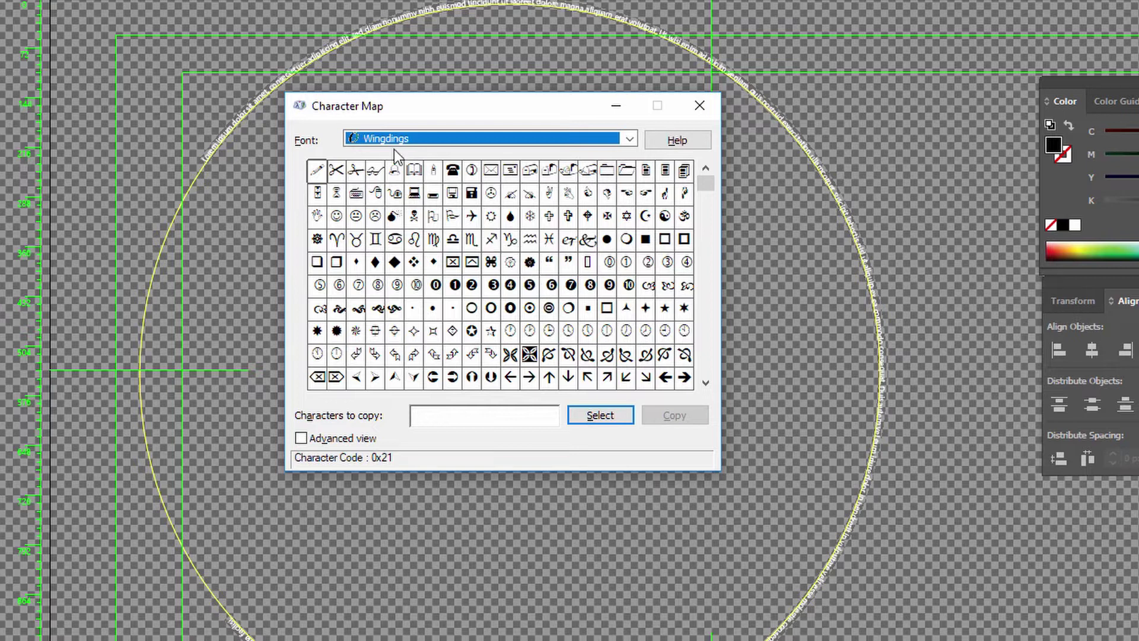
click(631, 142)
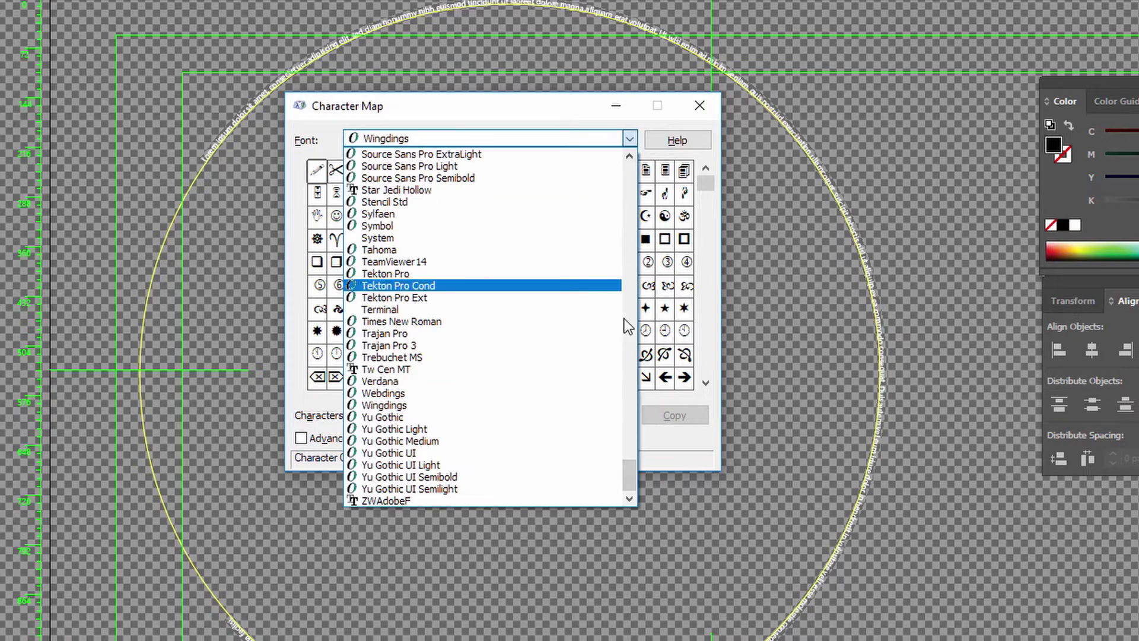
click(465, 390)
click(486, 138)
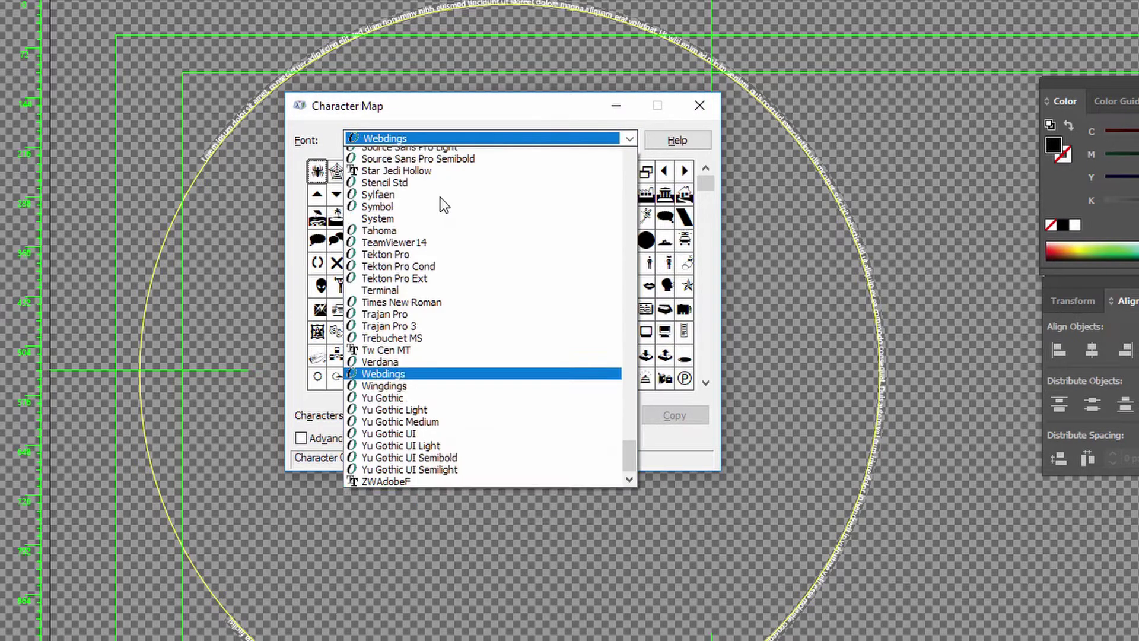
click(440, 413)
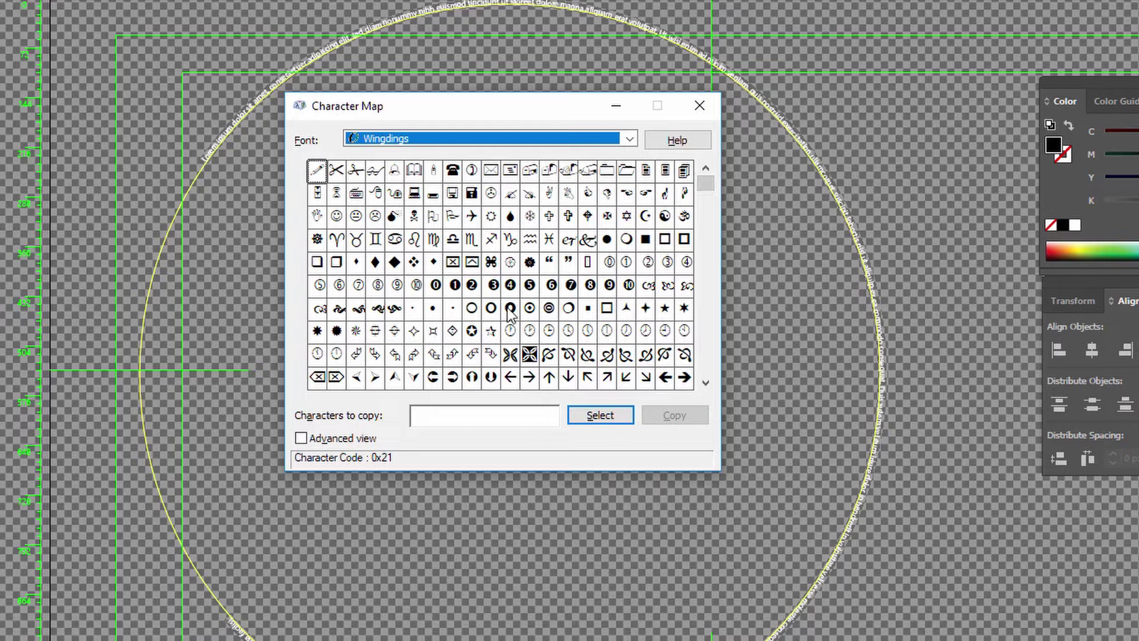
drag(508, 315, 643, 318)
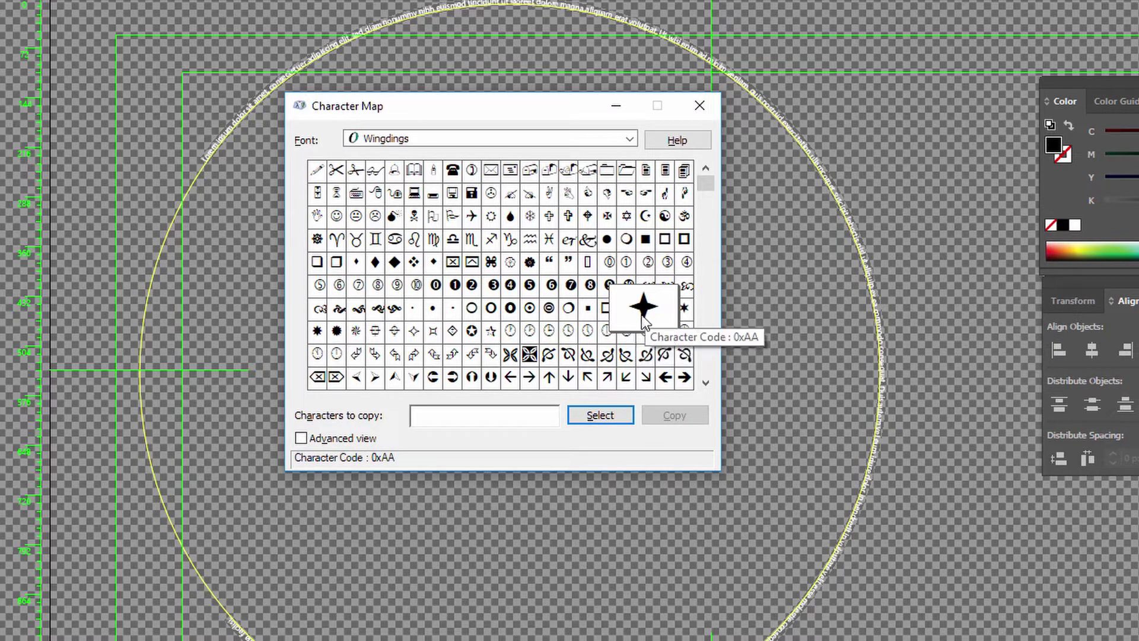
click(605, 417)
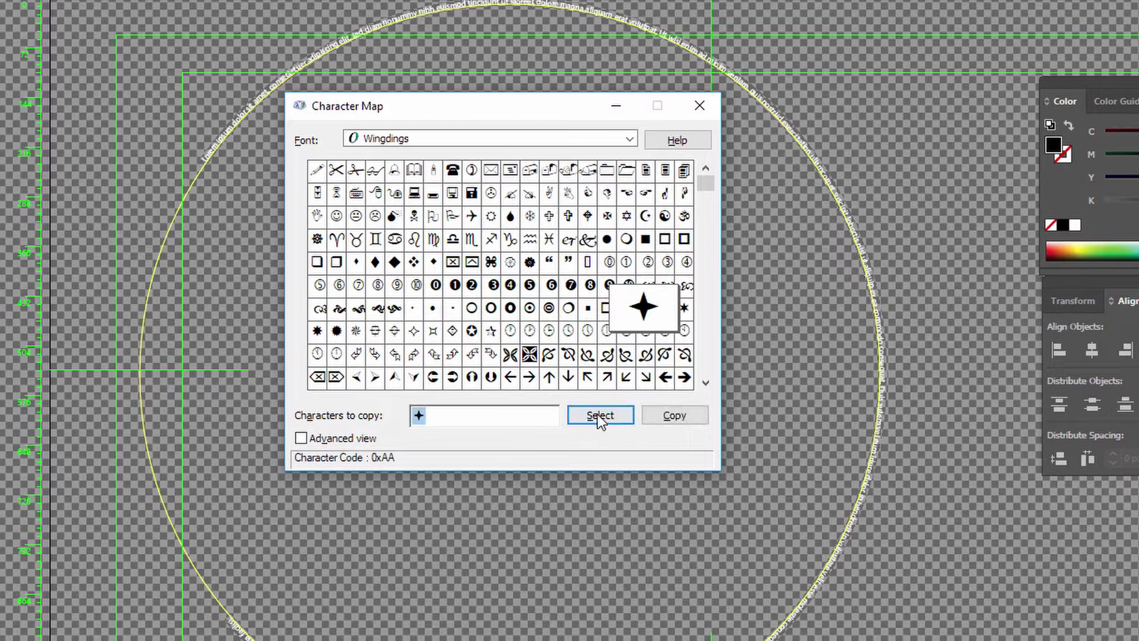
click(666, 420)
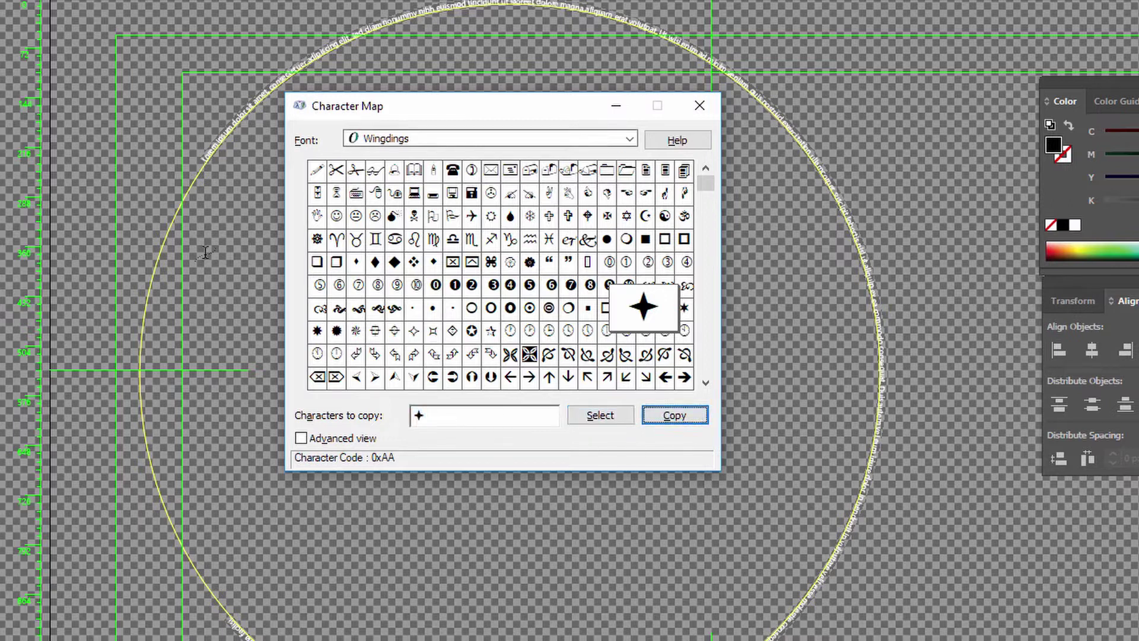
click(203, 171)
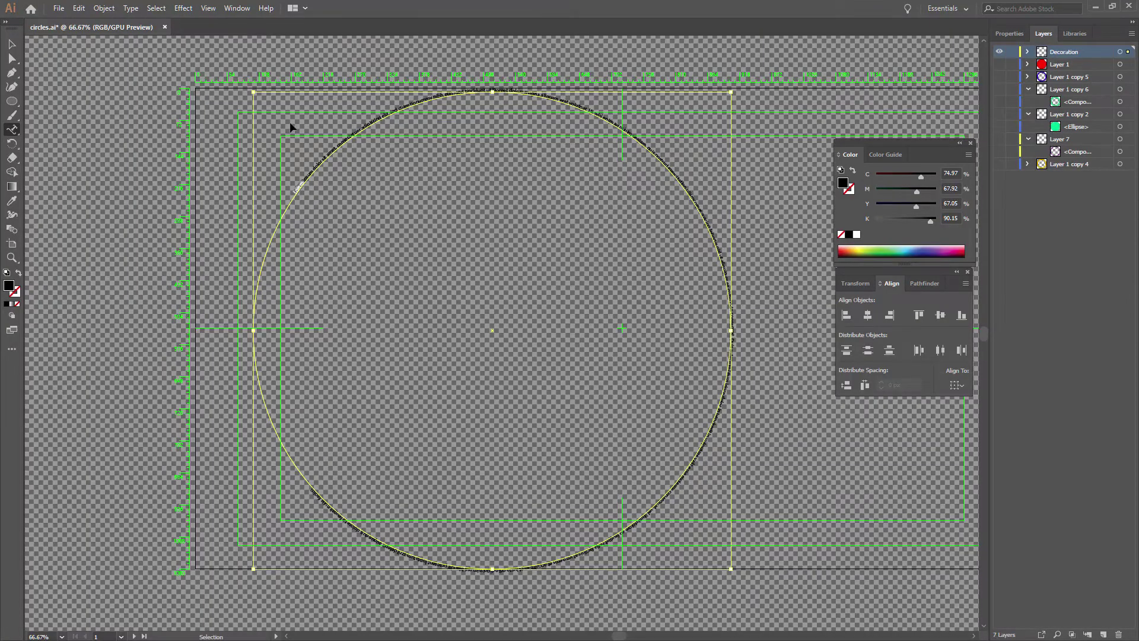
- Replace the circle's placeholder text with the copied star characters
key(Escape)
key(Return)
key(ctrl+a)
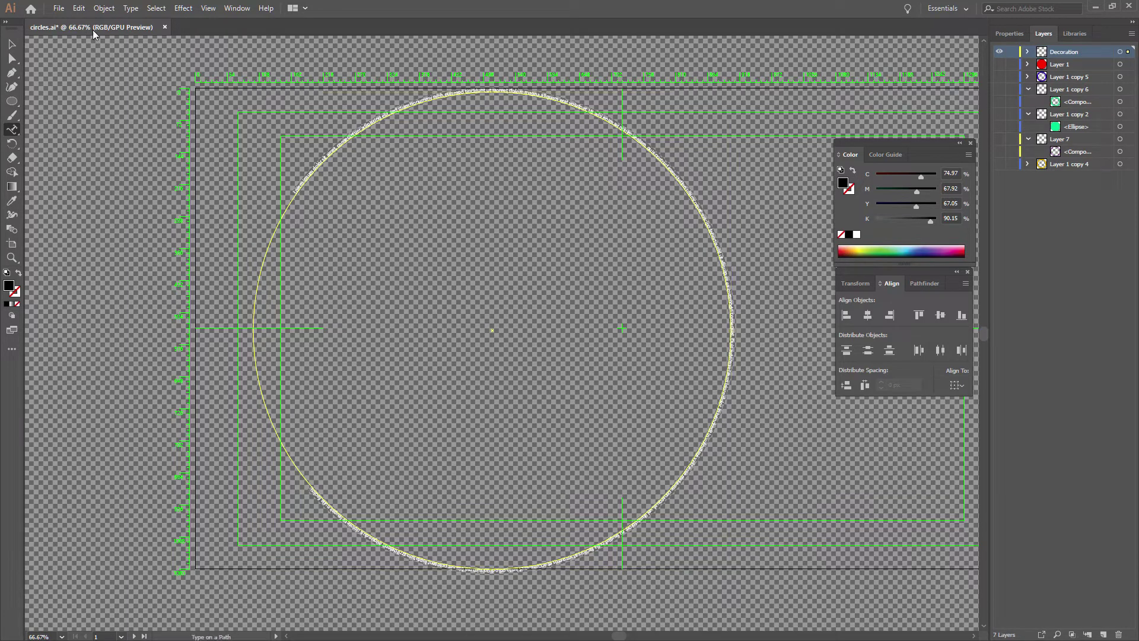
click(79, 8)
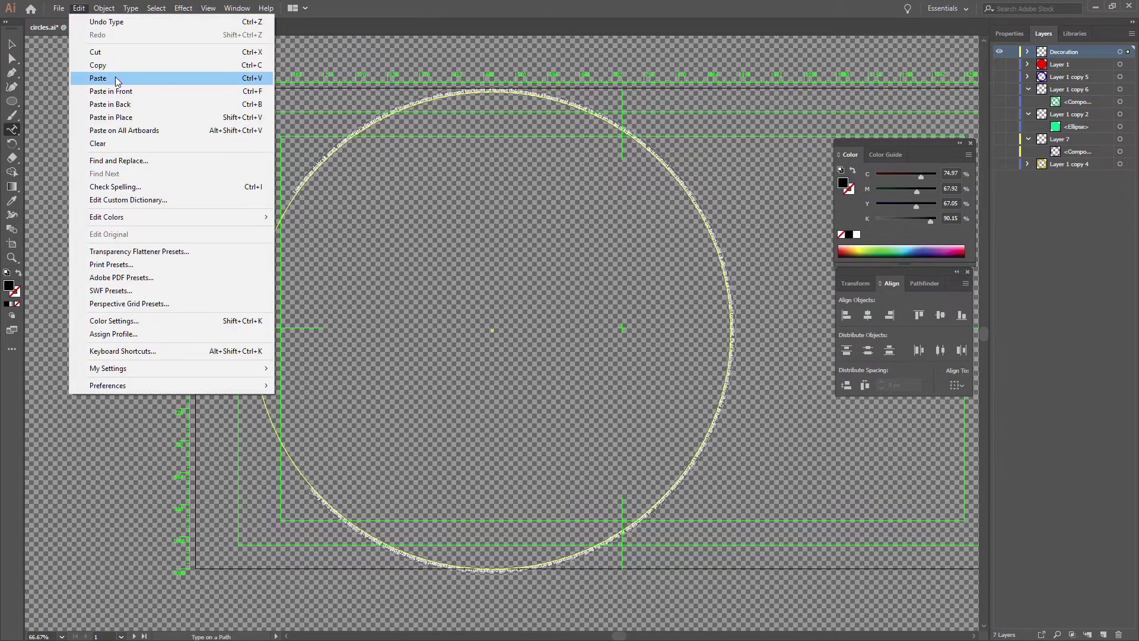
click(116, 81)
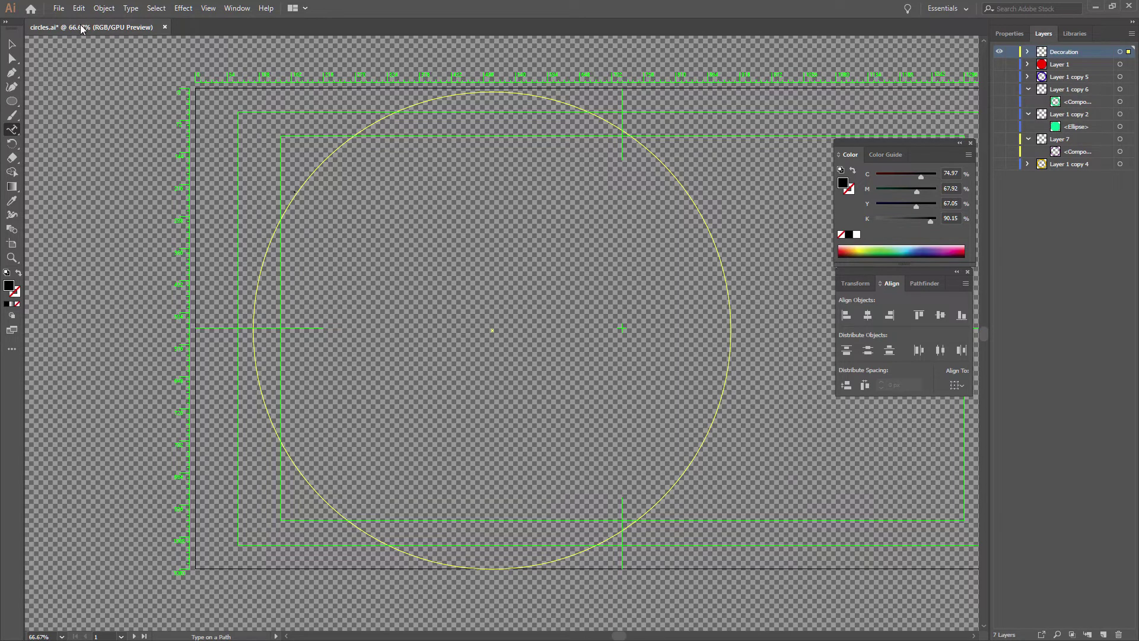
key(Escape)
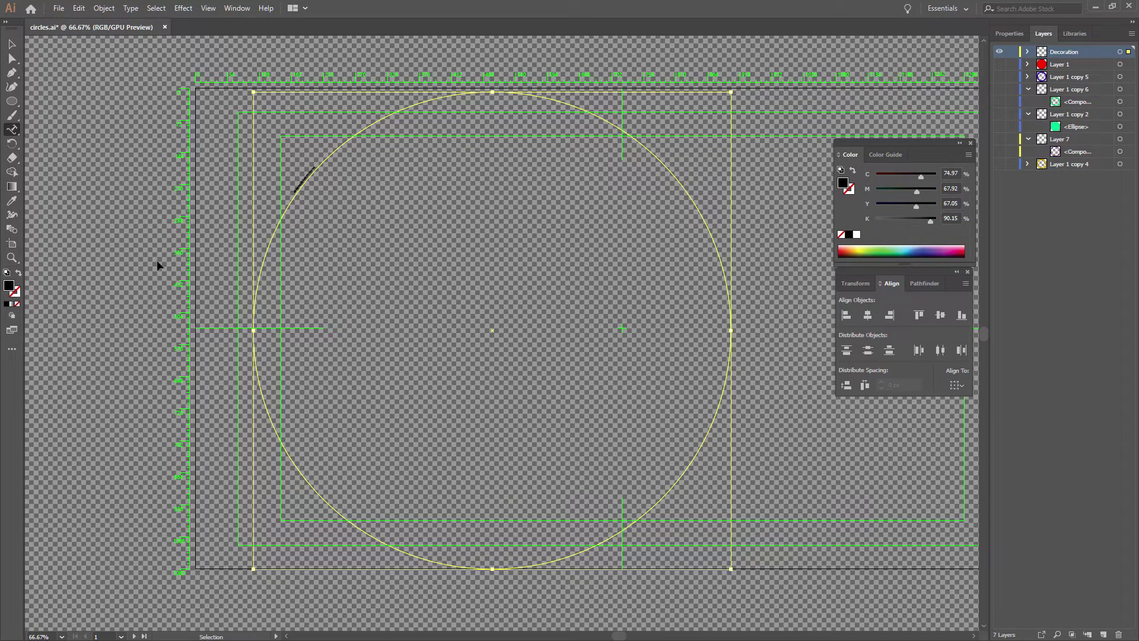
key(ctrl+shift+a)
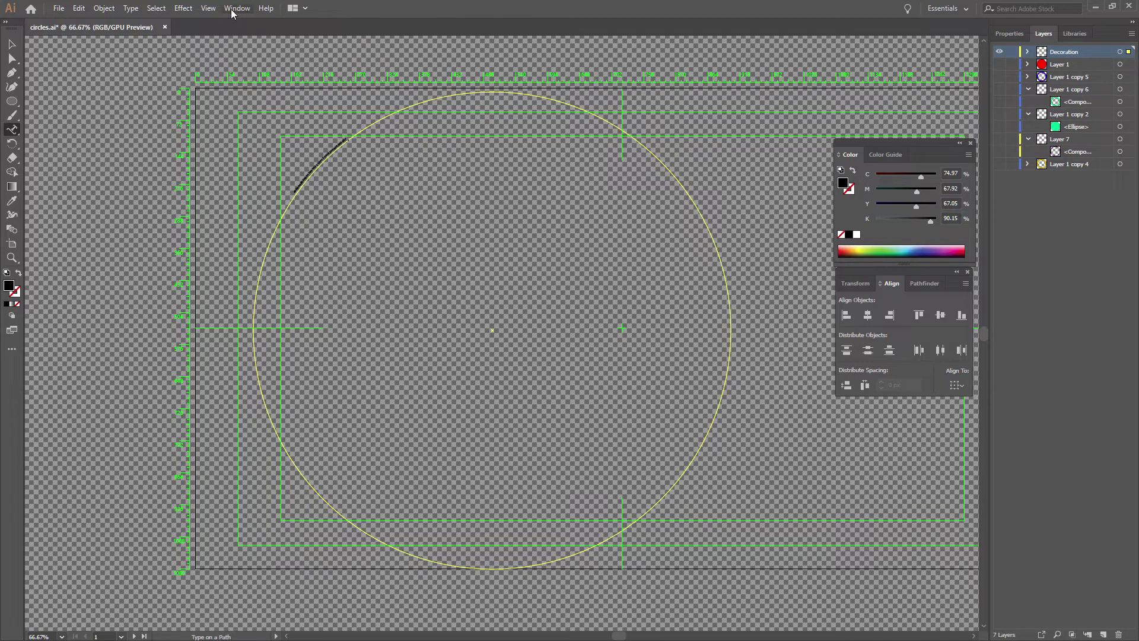
key(ctrl+z)
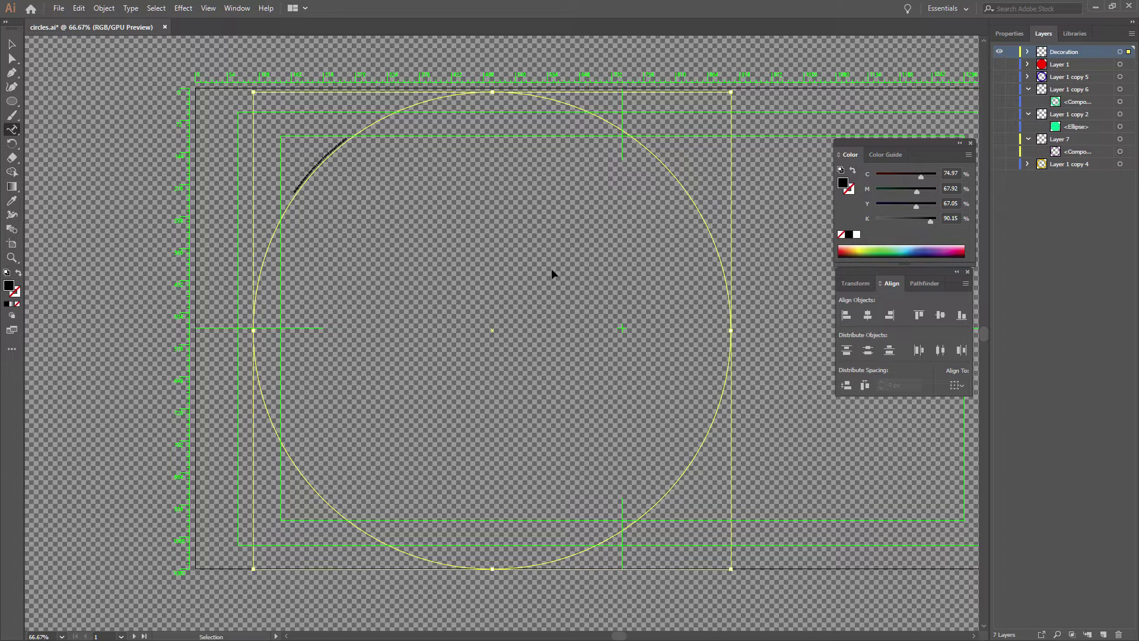
key(ctrl+shift+a)
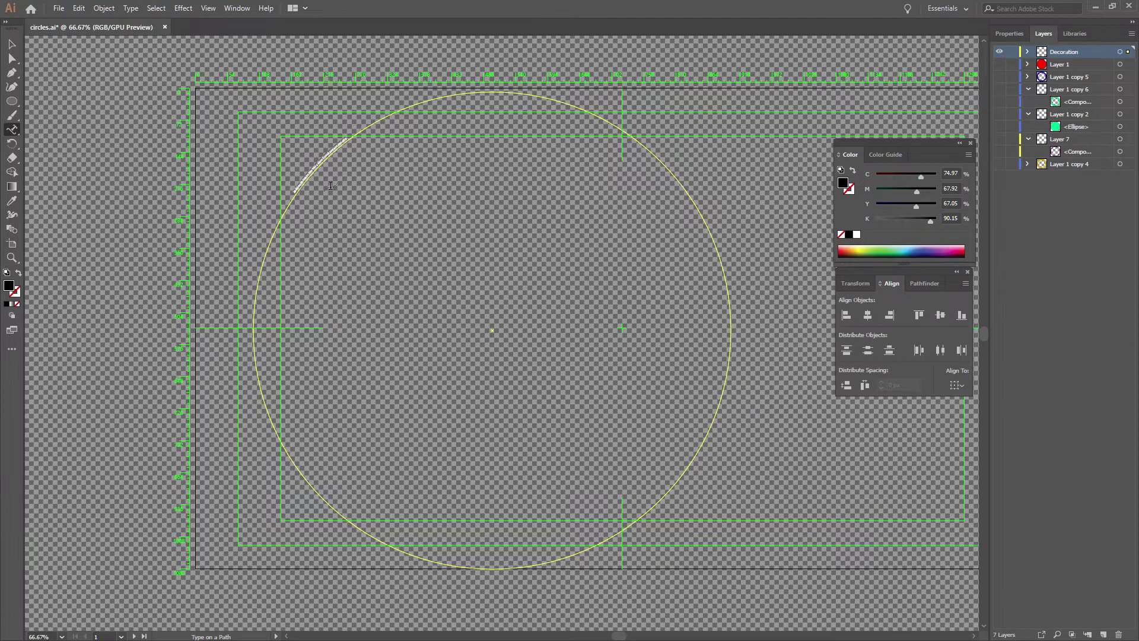
key(Escape)
- Set the circle's text to Wingdings at 72 pt so it shows four-point stars
click(1012, 34)
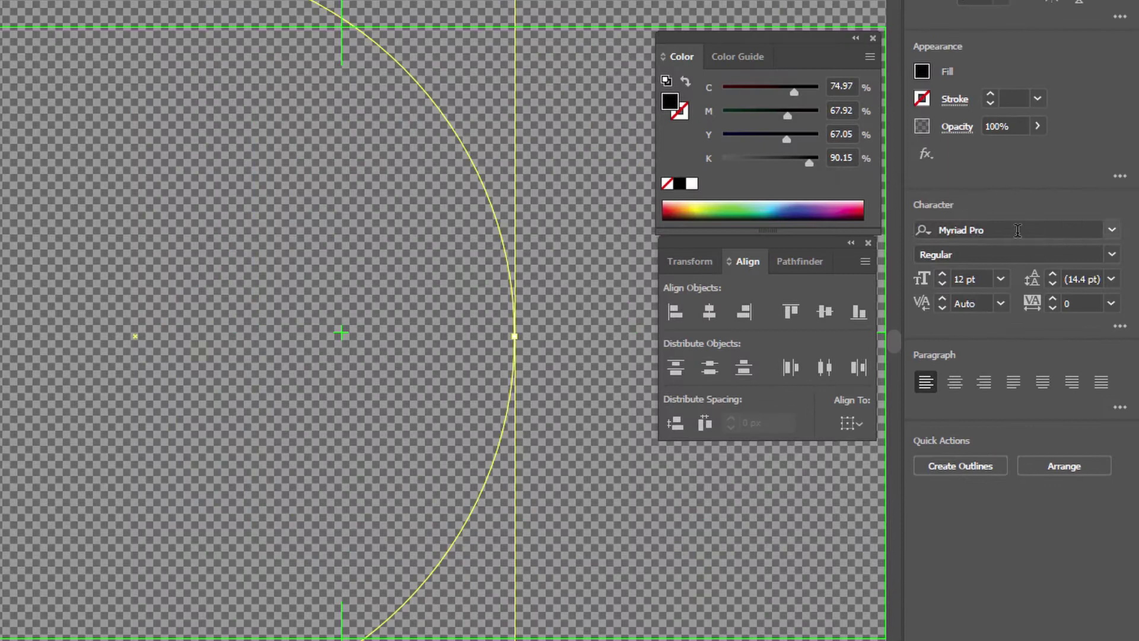
click(1089, 262)
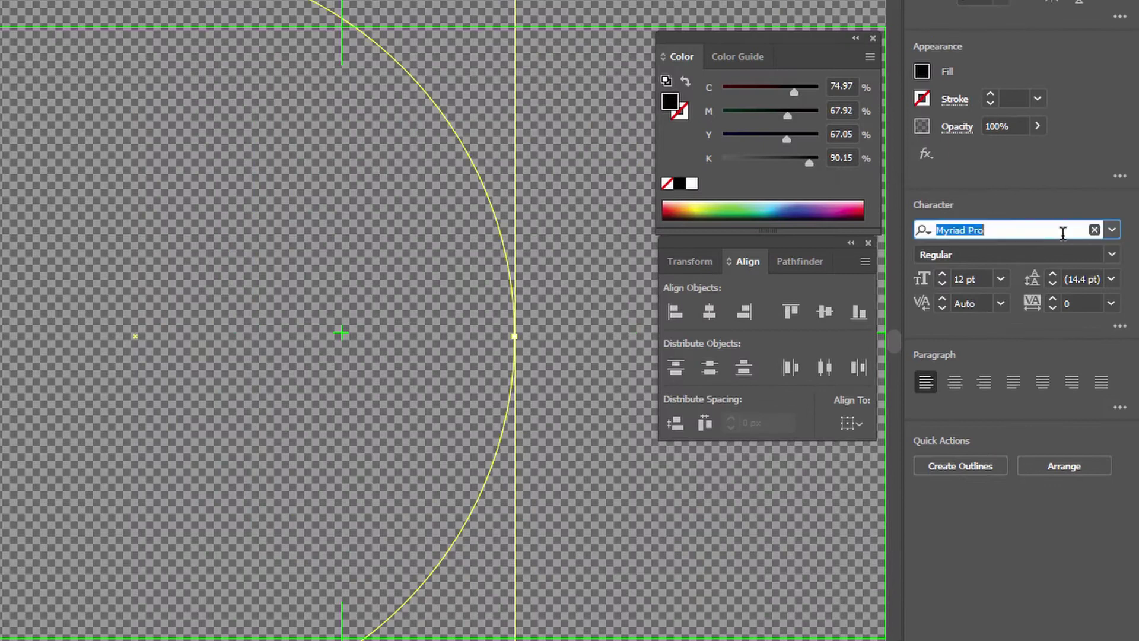
text(wing)
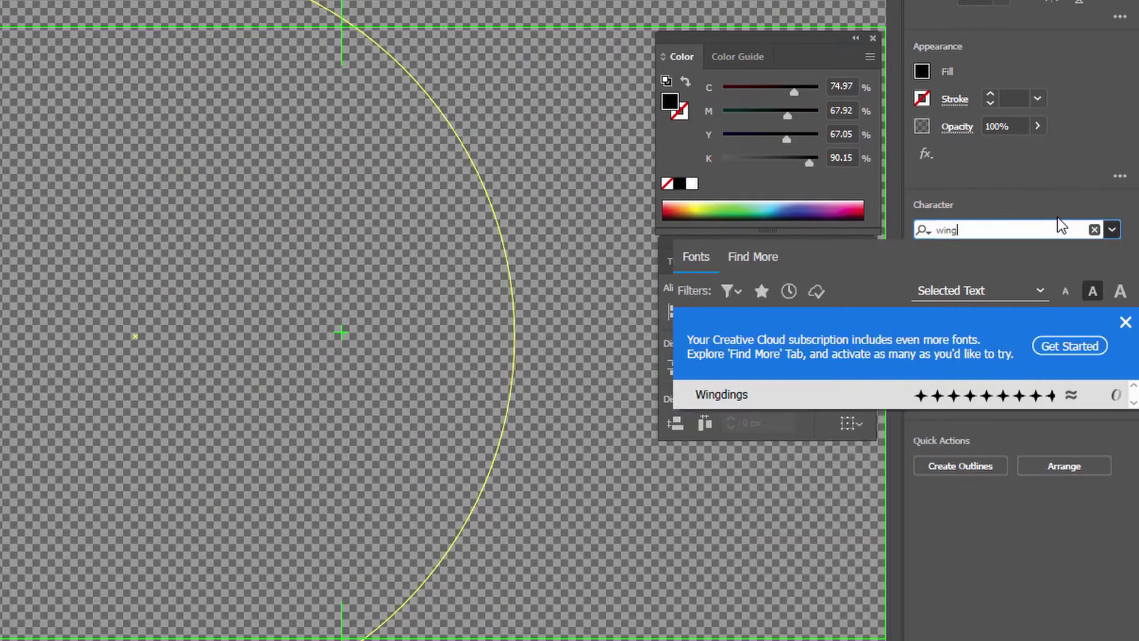
click(753, 393)
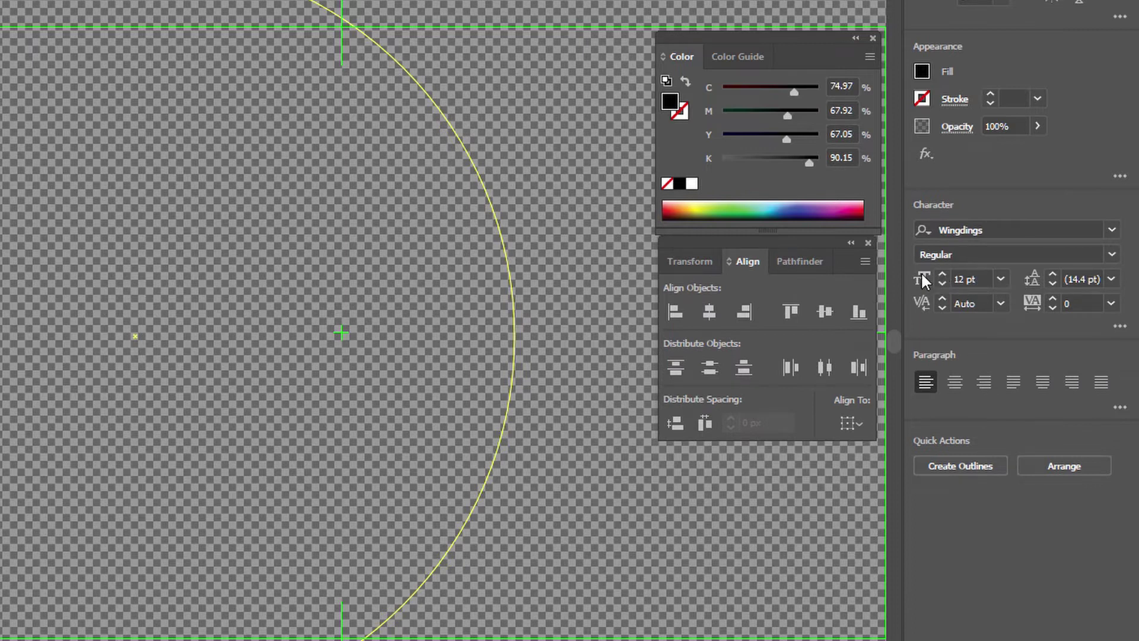
click(943, 274)
click(942, 274)
click(1001, 279)
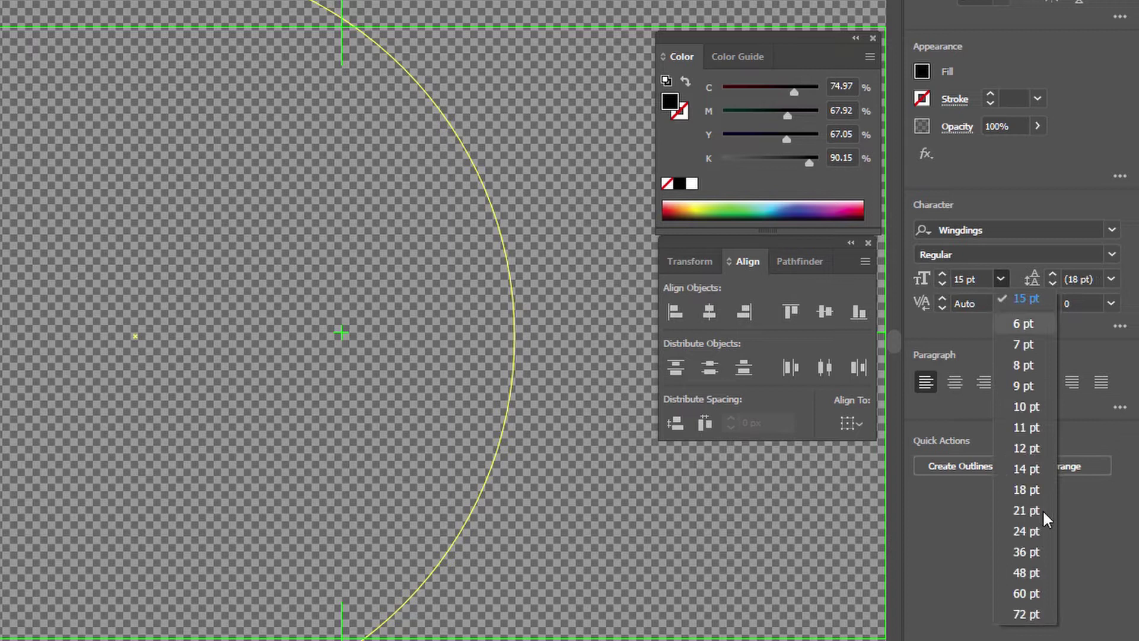
click(1031, 611)
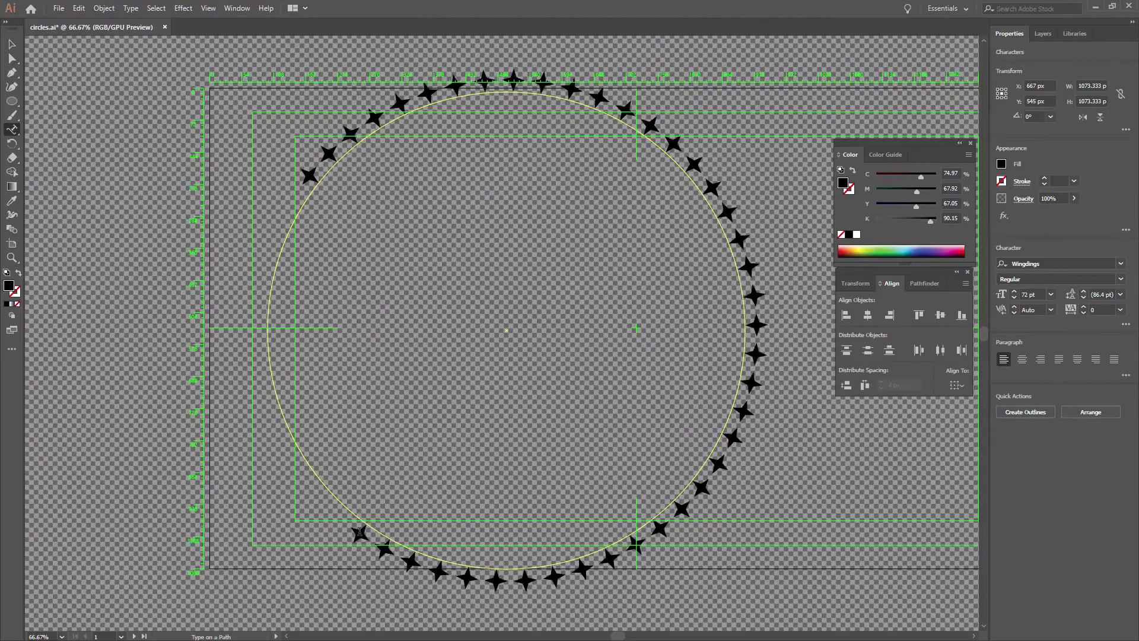
drag(351, 526, 460, 590)
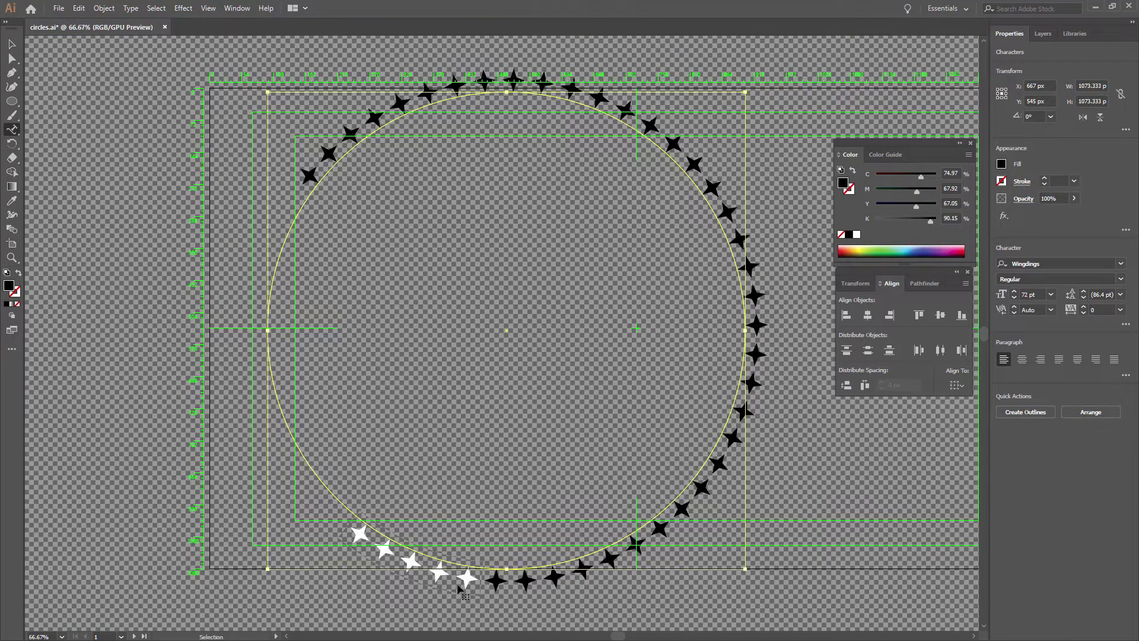
- Paste more stars to extend them around the whole circle
click(383, 571)
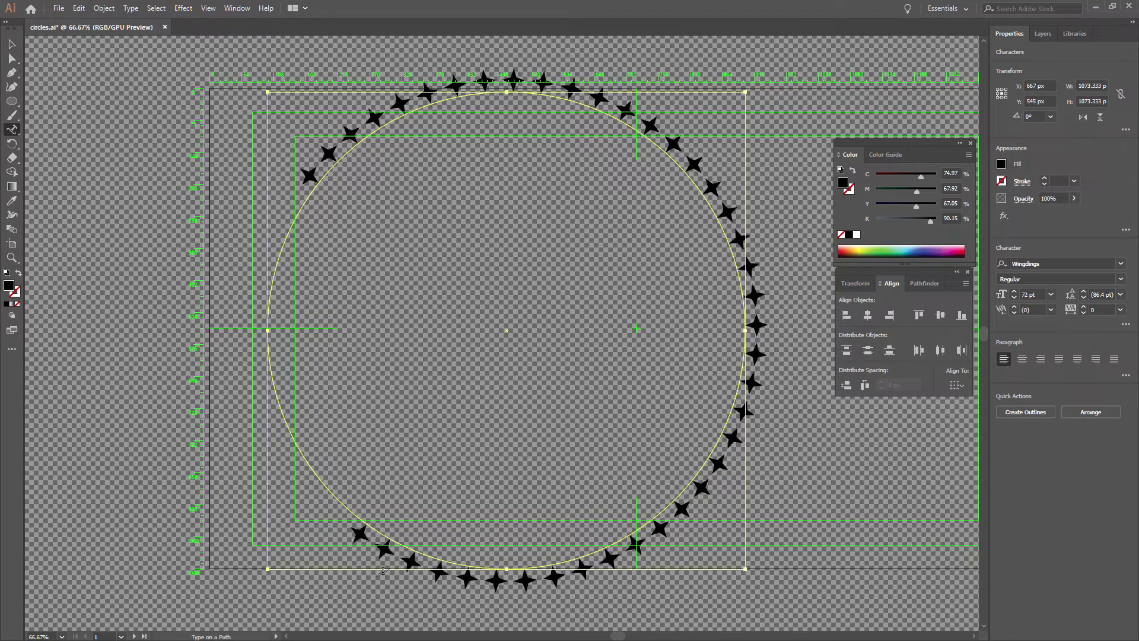
key(ctrl+v)
key(ctrl+v)
key(ctrl+v)
key(ctrl+v)
key(ctrl+v)
key(ctrl+v)
key(ctrl+v)
key(ctrl+v)
key(ctrl+v)
key(ctrl+v)
key(ctrl+v)
key(ctrl+v)
key(Escape)
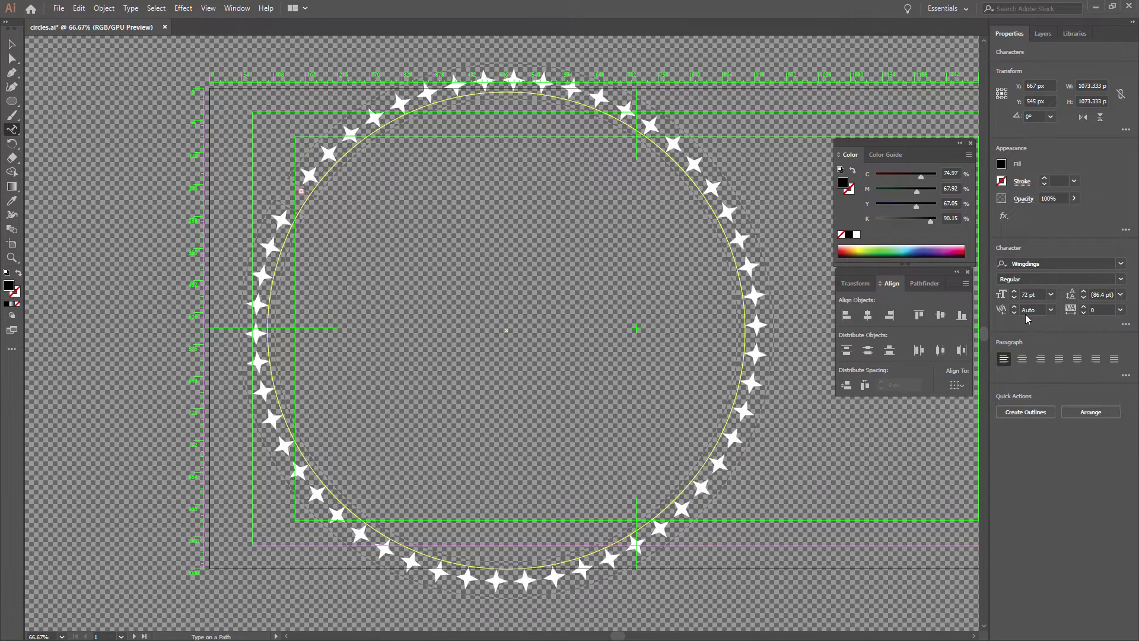
- Select all the star text and set its tracking to 11 for even spacing
key(ctrl+a)
click(1083, 314)
click(1084, 314)
click(1084, 307)
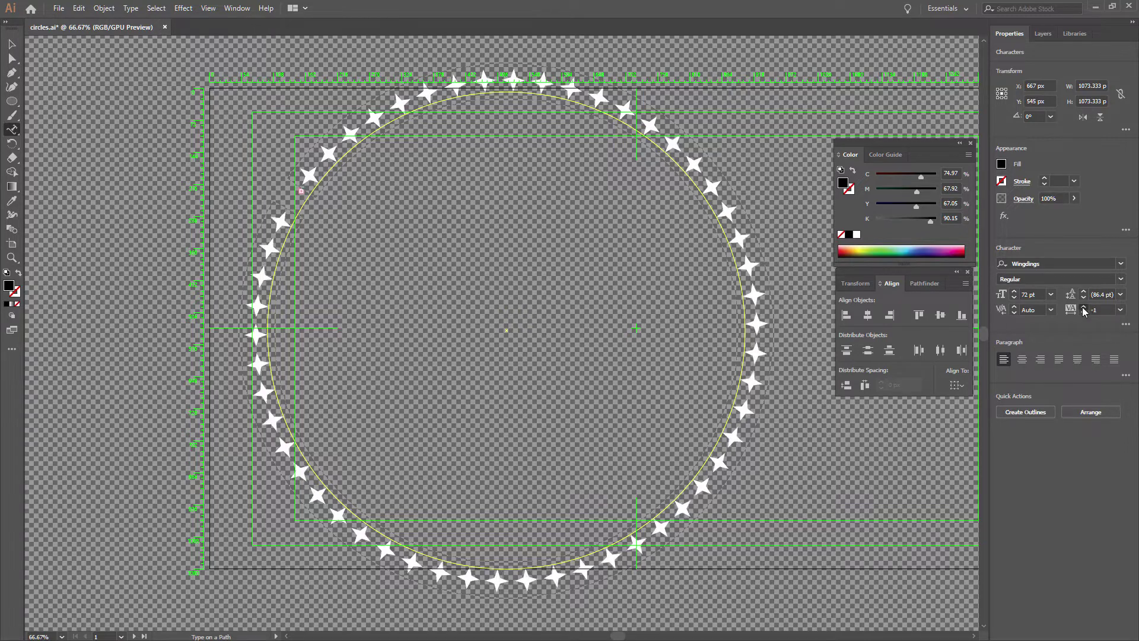
click(1084, 307)
click(1084, 308)
click(1084, 307)
click(1084, 308)
click(1084, 308)
click(1084, 308)
click(1084, 308)
click(1083, 307)
click(1084, 308)
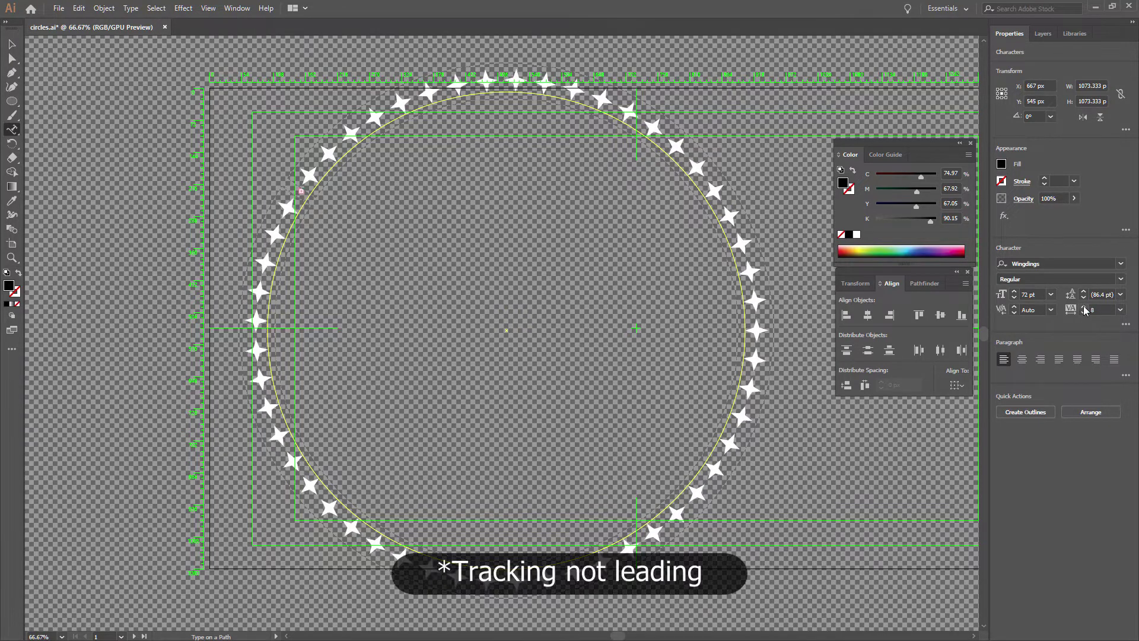
click(1084, 307)
click(1083, 308)
click(1084, 307)
click(1083, 308)
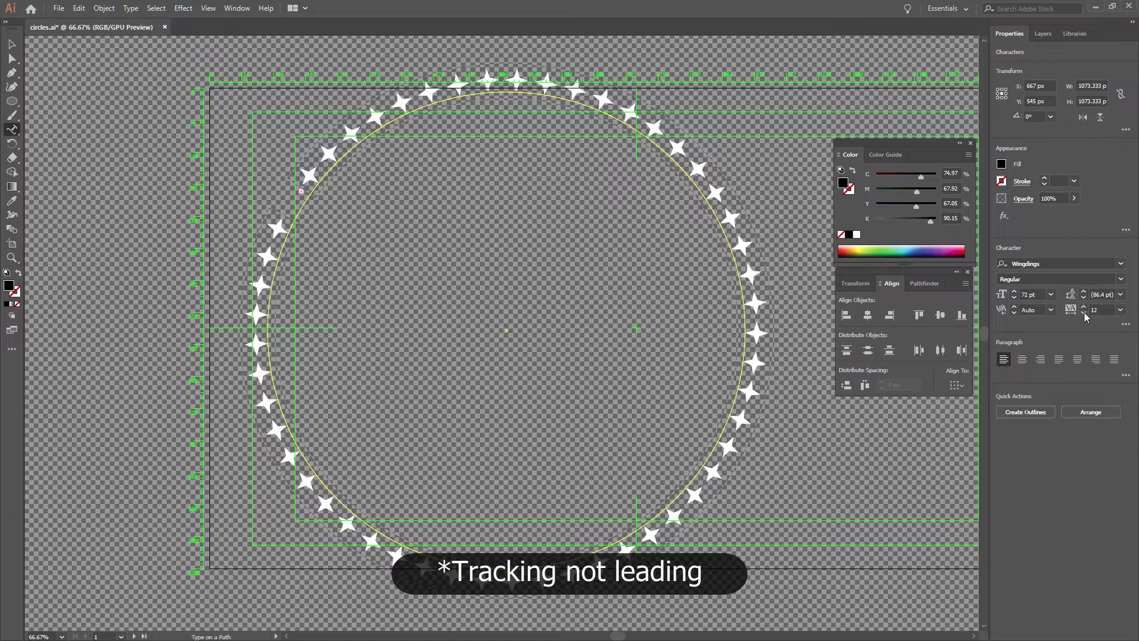
click(1084, 314)
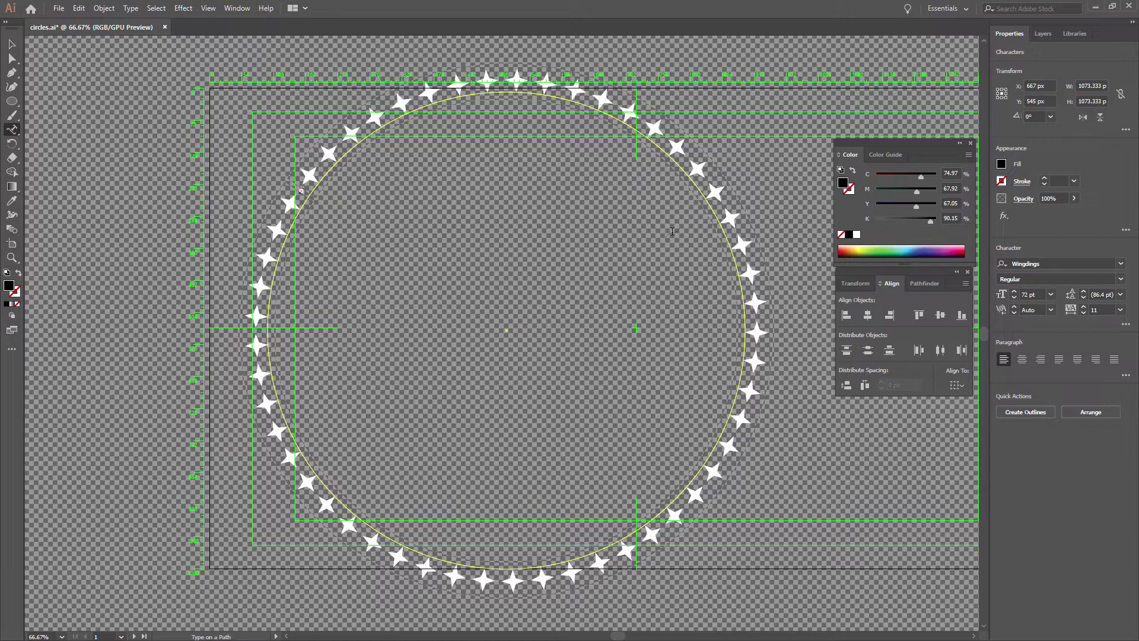
- Save the document as 'circles decoration.ai', accepting the default Illustrator options
key(F7)
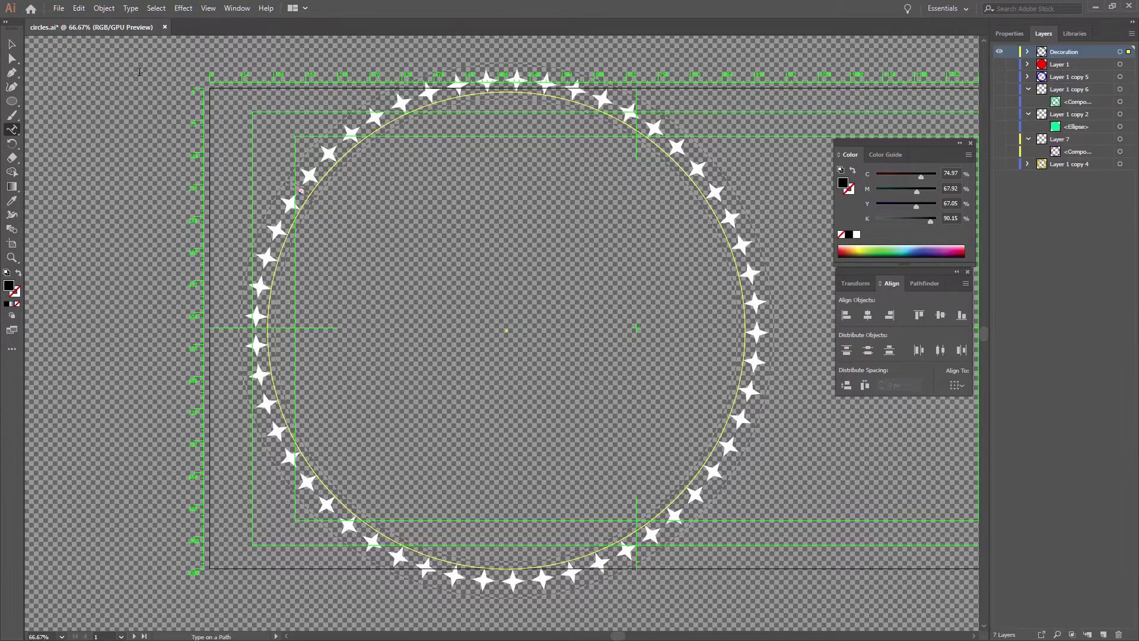
click(59, 8)
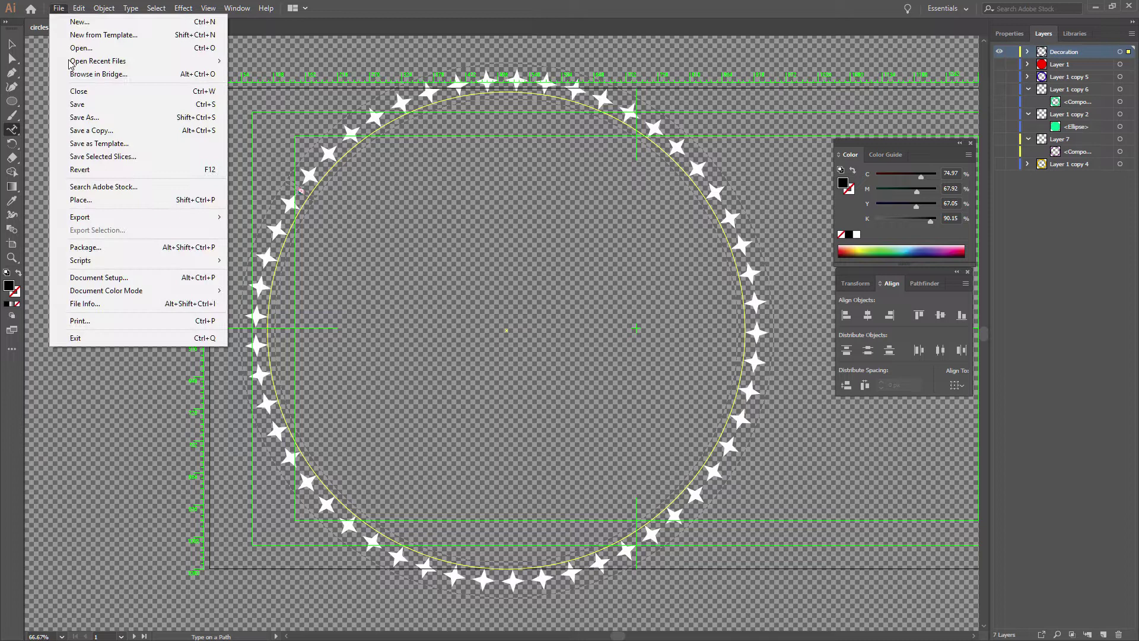
click(102, 118)
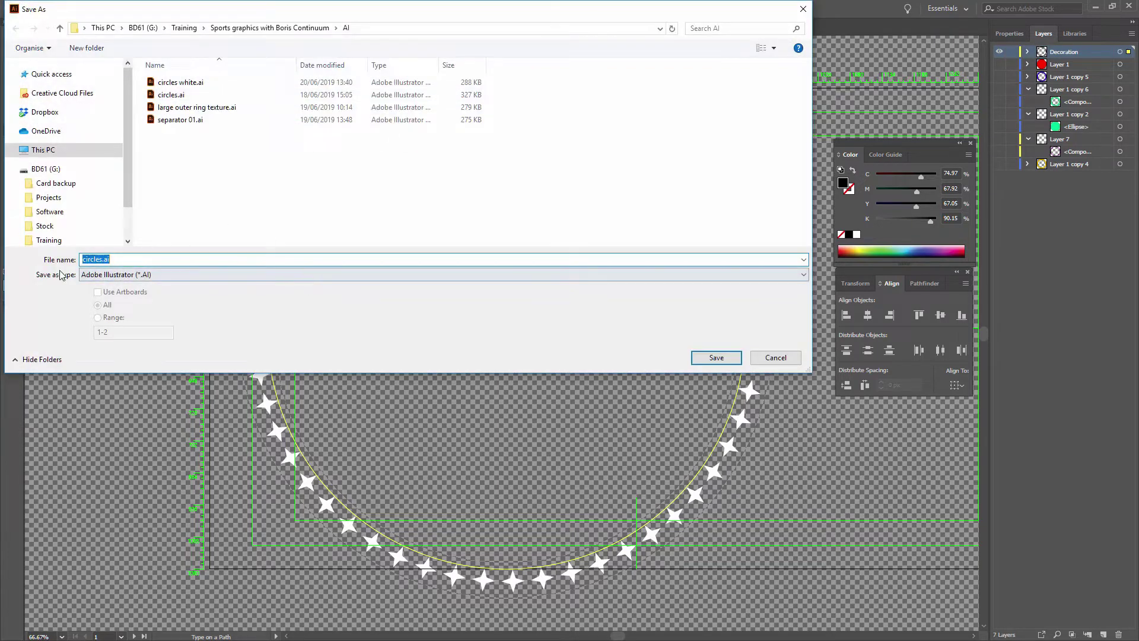
drag(99, 260, 105, 259)
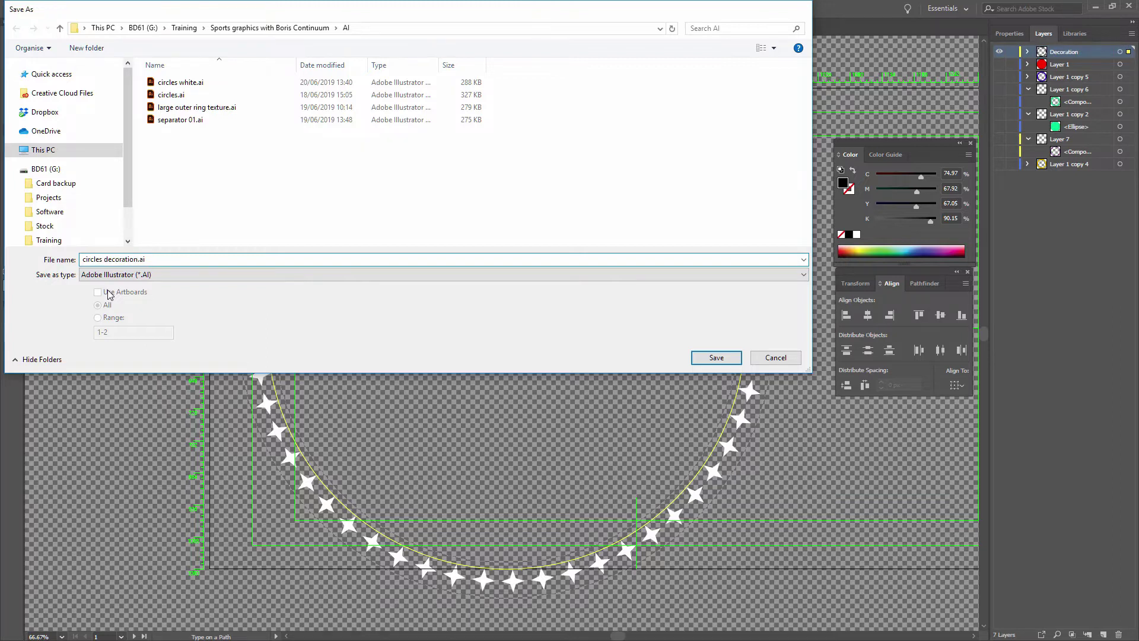
key(Return)
click(655, 541)
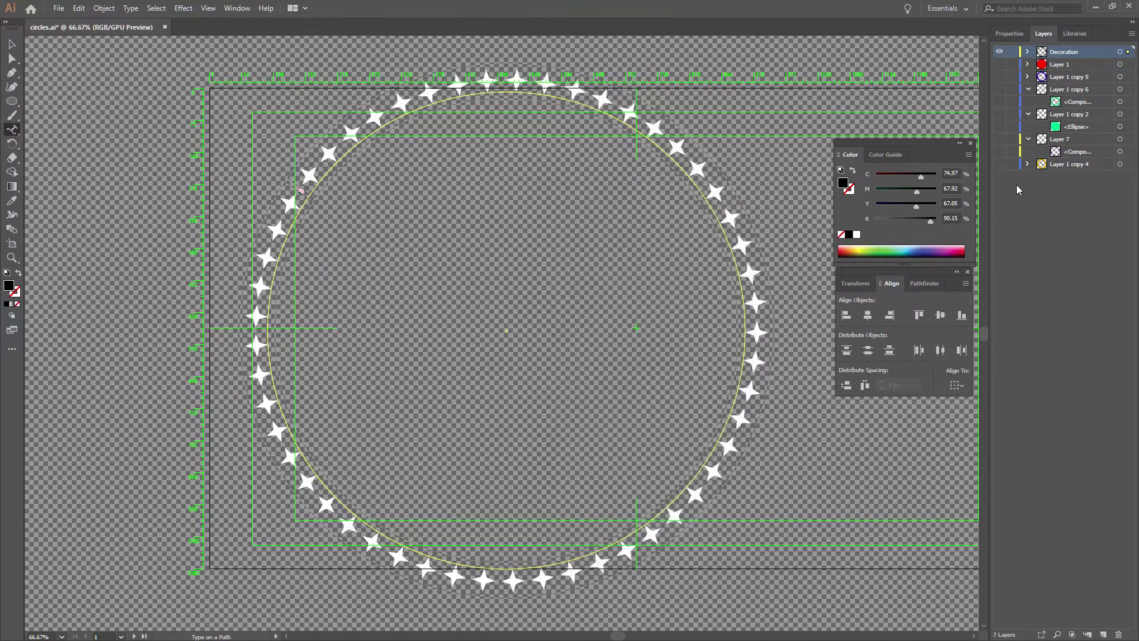
- Select all layers and save as circles decoration.eps, Illustrator 8 EPS, in the EPS Ben folder
shift+click(1075, 164)
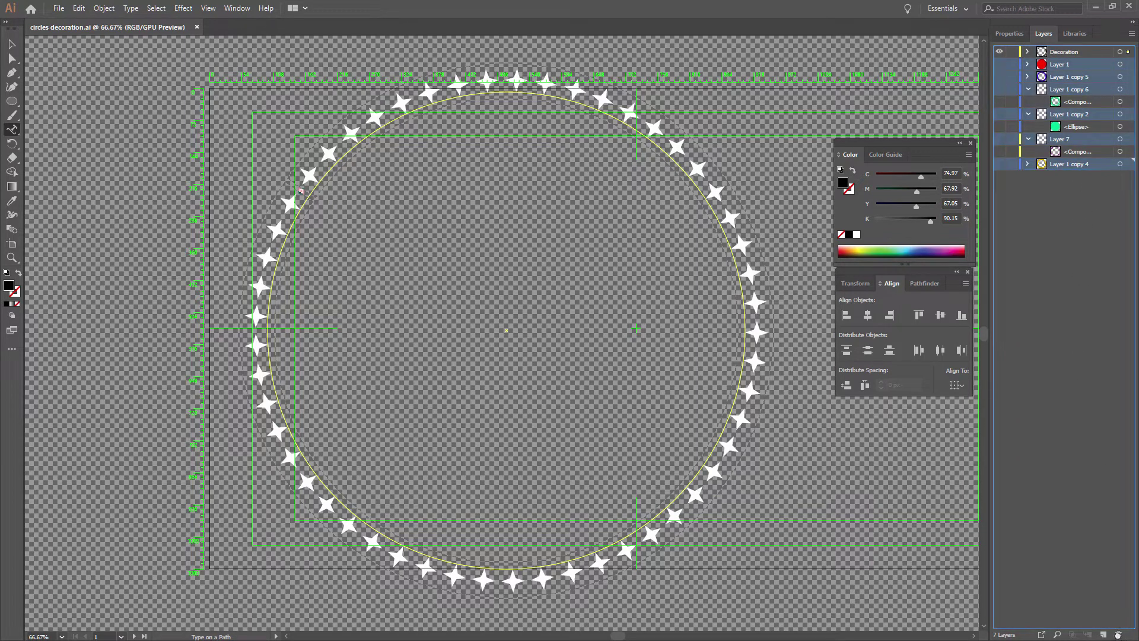
key(ctrl+shift+s)
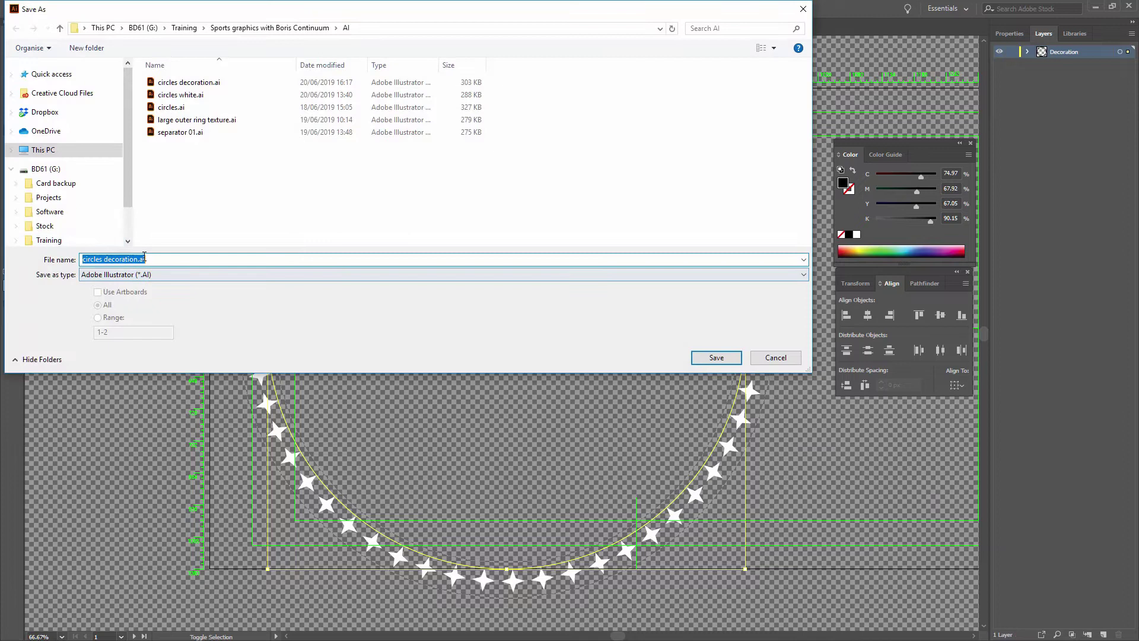
click(266, 28)
double_click(179, 160)
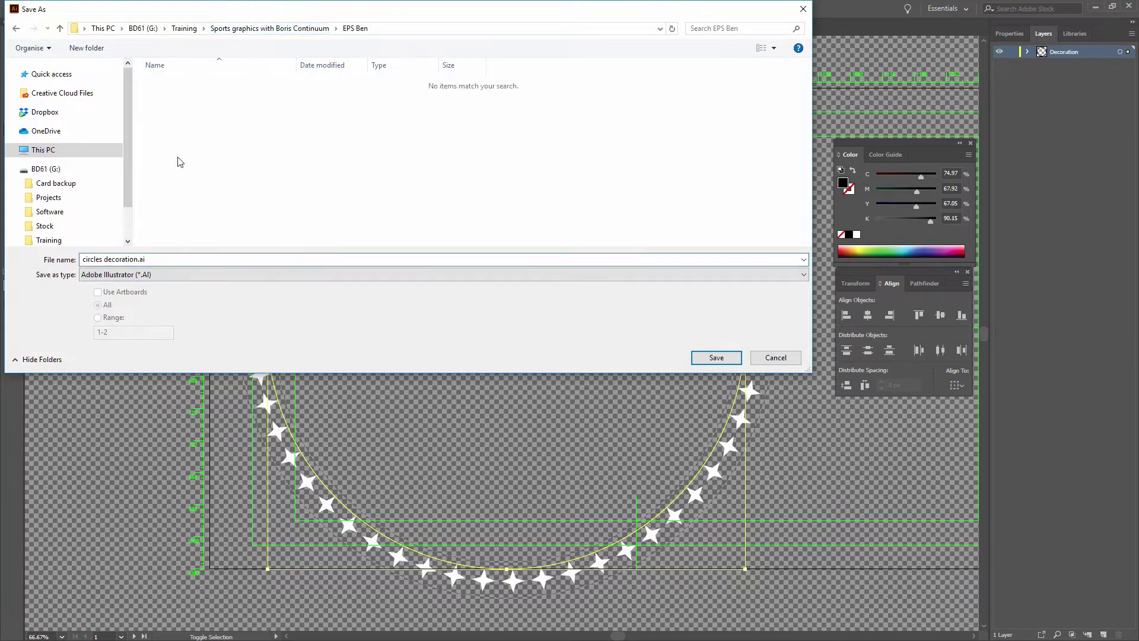
click(158, 274)
click(159, 307)
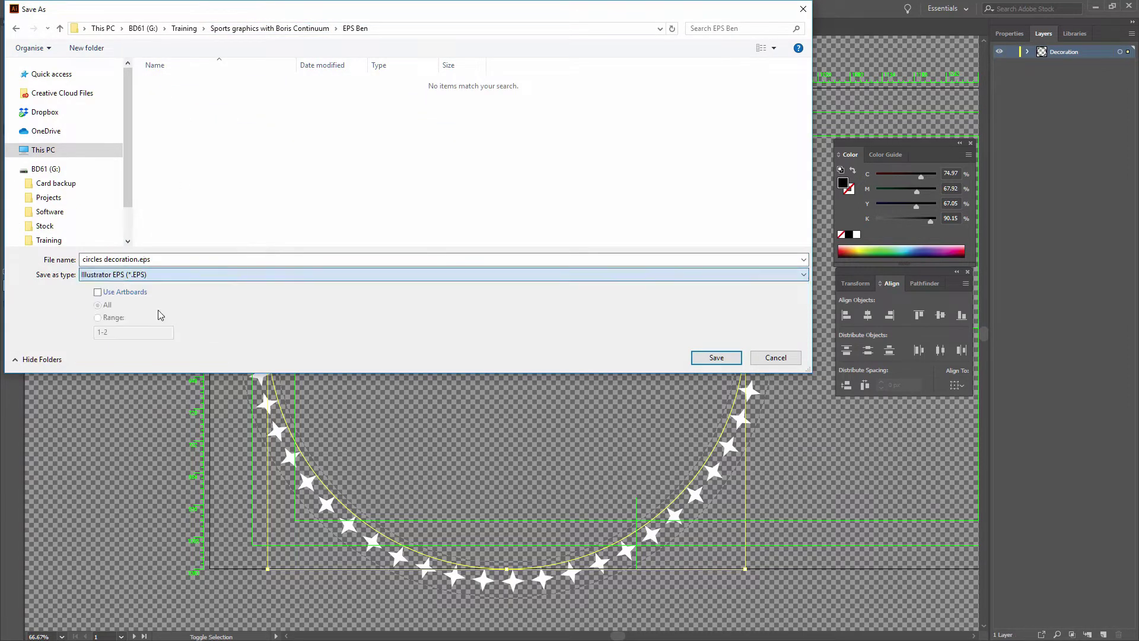
click(138, 259)
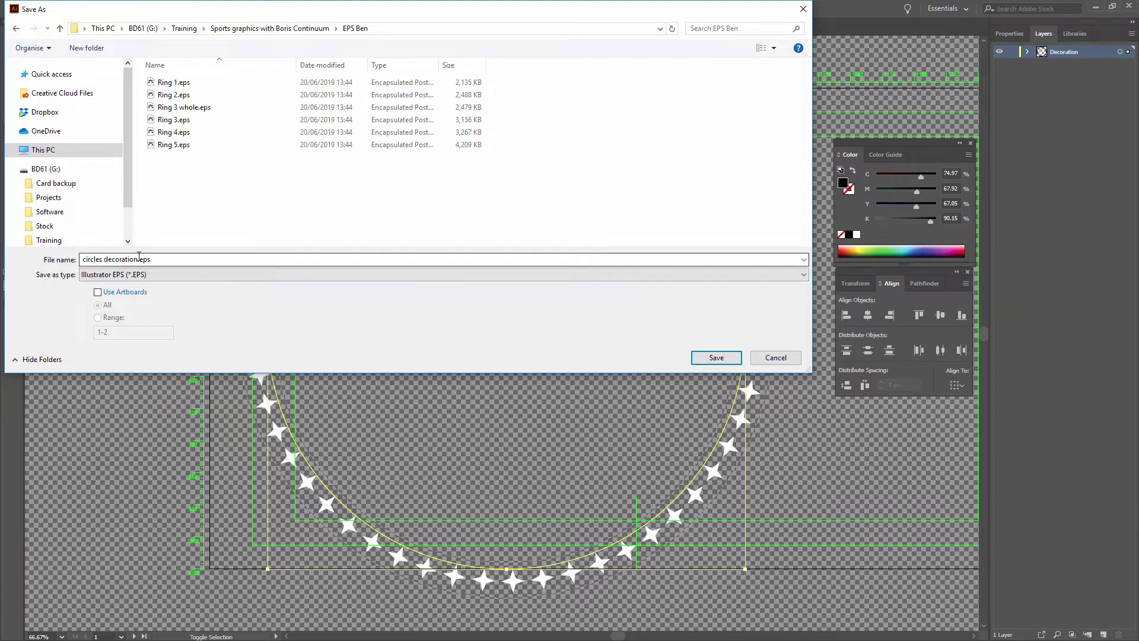
click(716, 357)
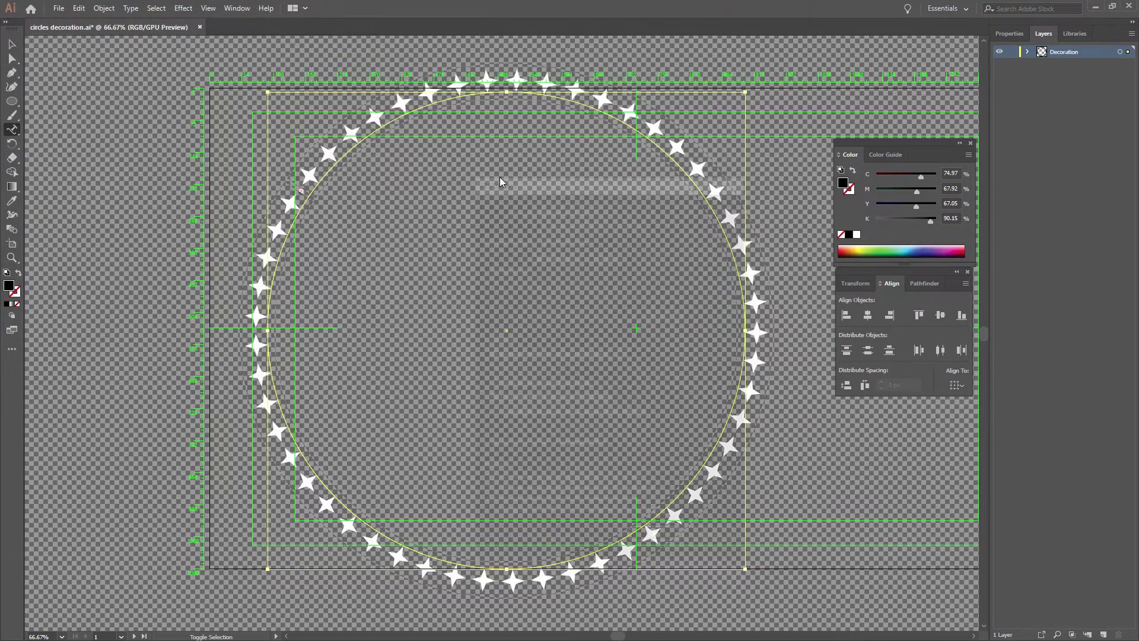
click(617, 207)
click(622, 355)
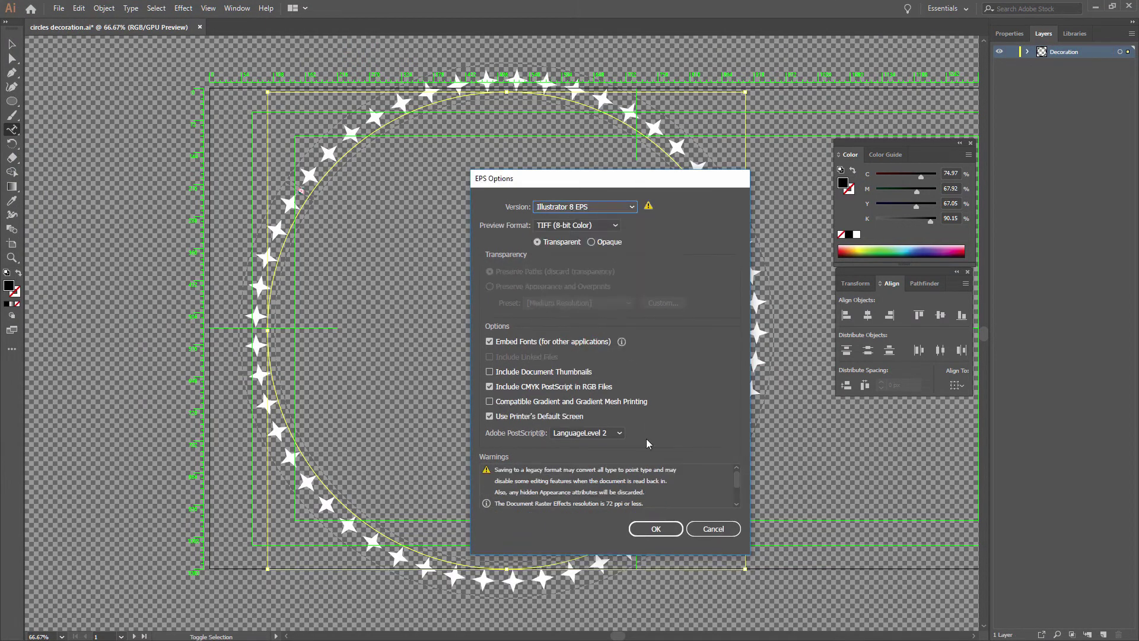
click(657, 525)
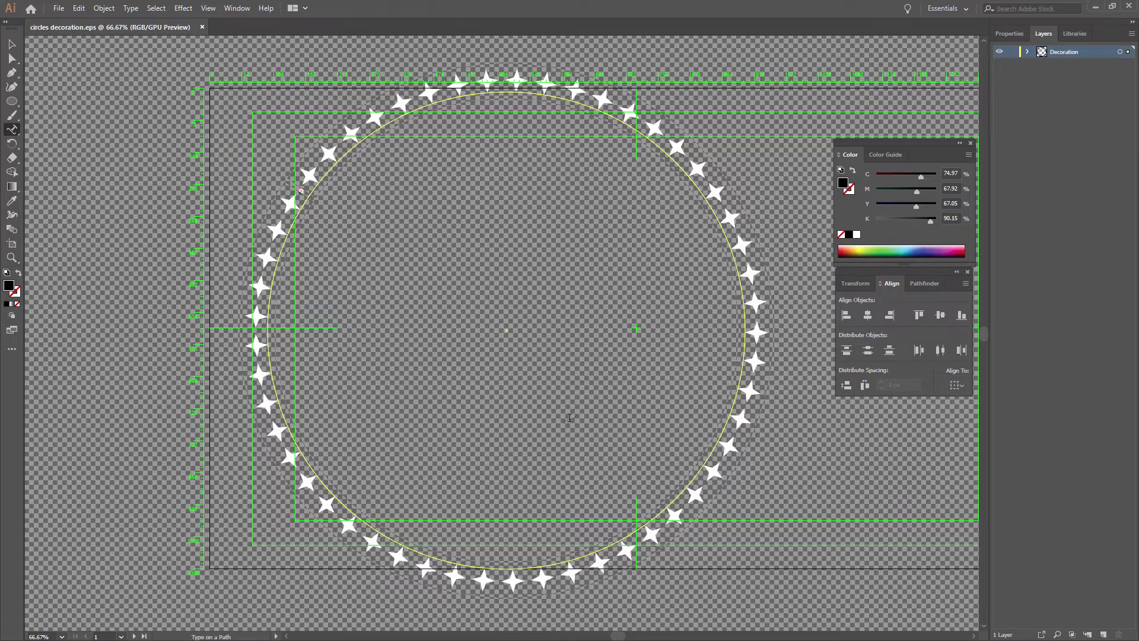
- Select the Rings Title Studio layer and launch its BCC Title Studio editor via Launch UI
key(space)
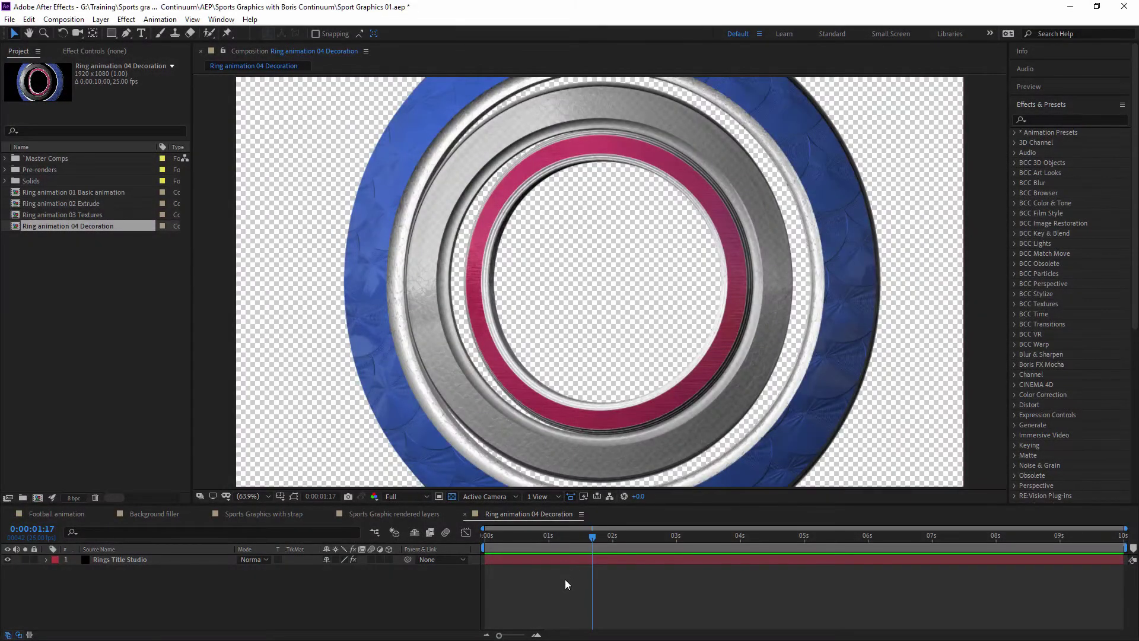
click(131, 560)
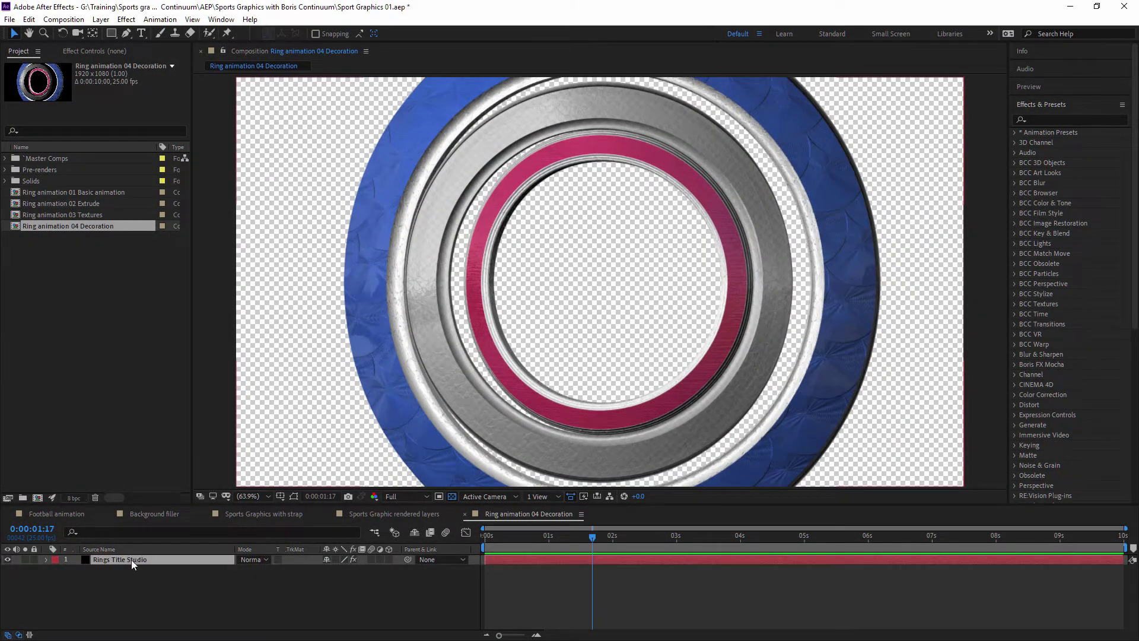
click(112, 51)
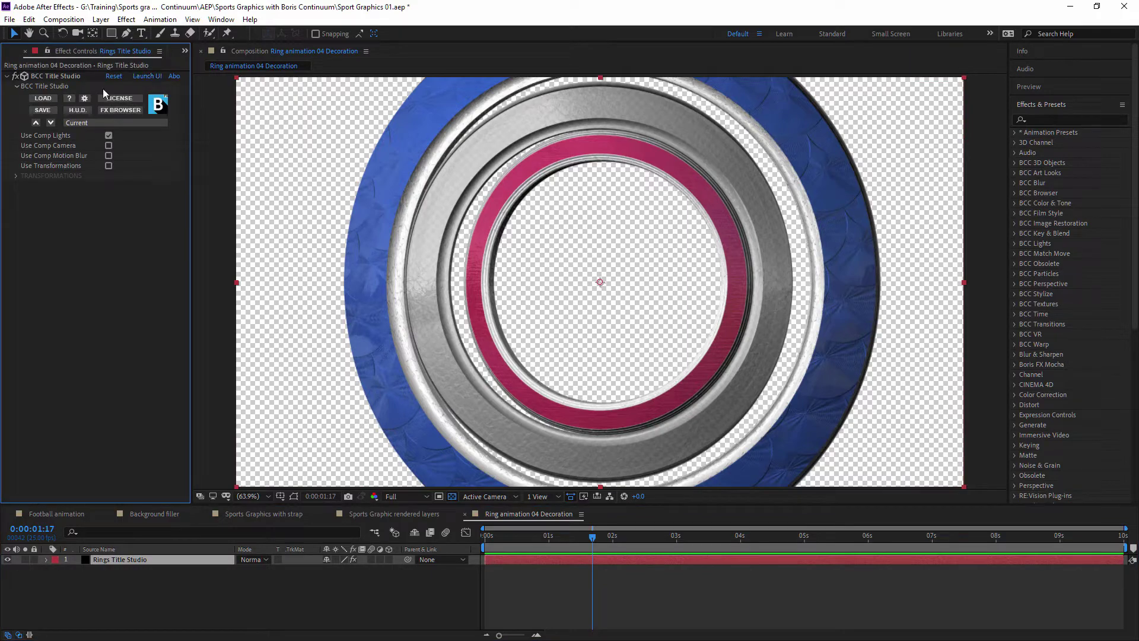
click(142, 77)
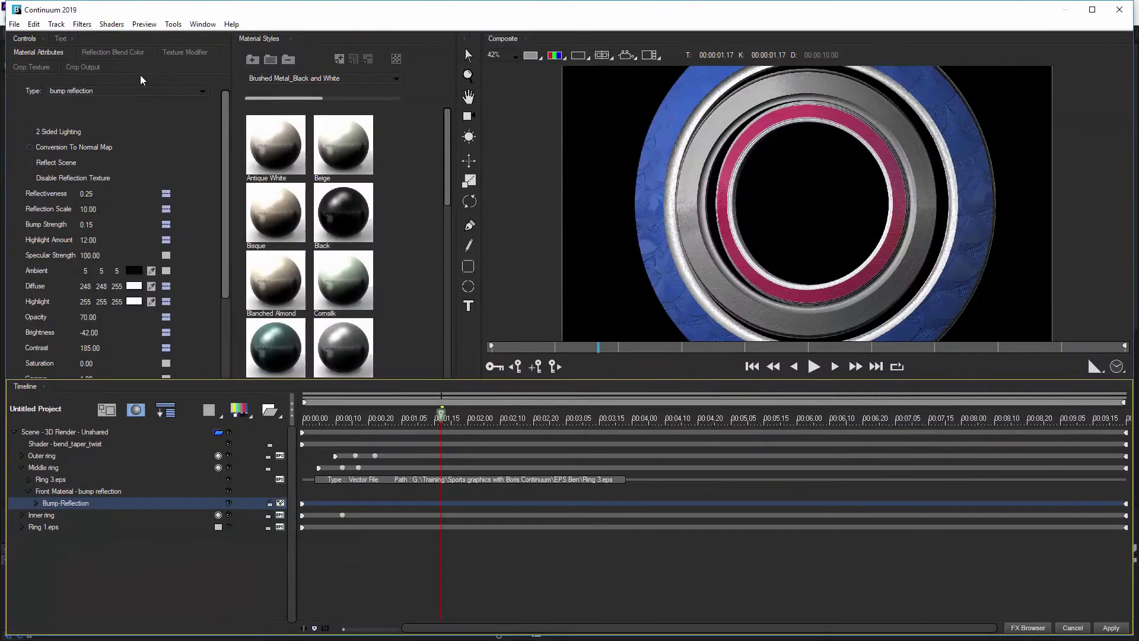
- Duplicate the Outer ring track and rename the copy 'Outer ring decoration'
click(22, 467)
click(45, 457)
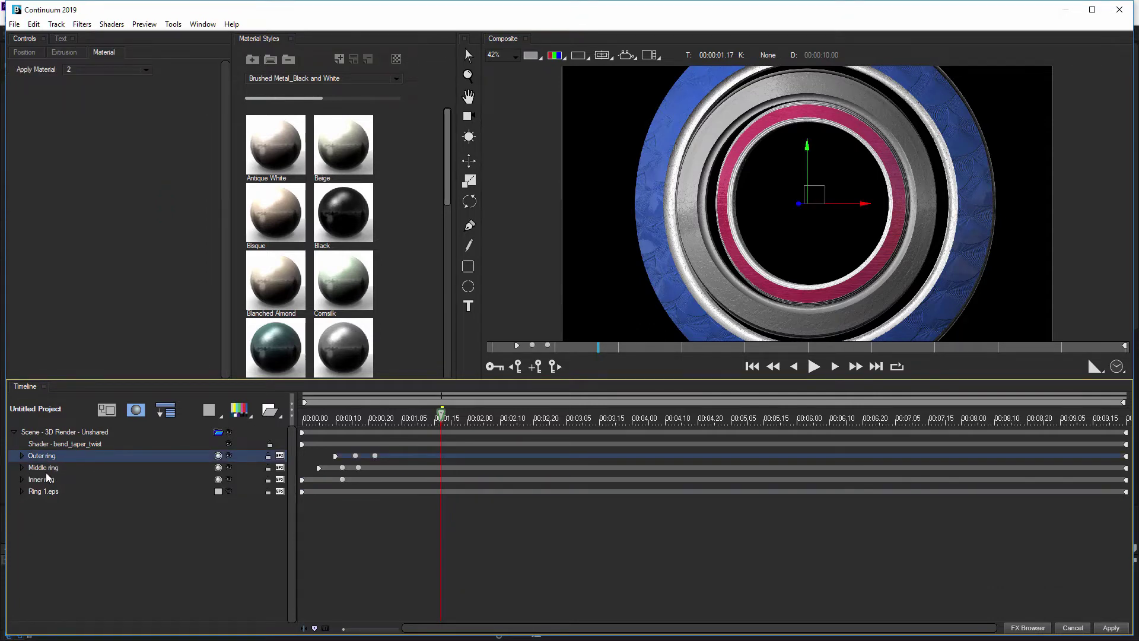
click(34, 24)
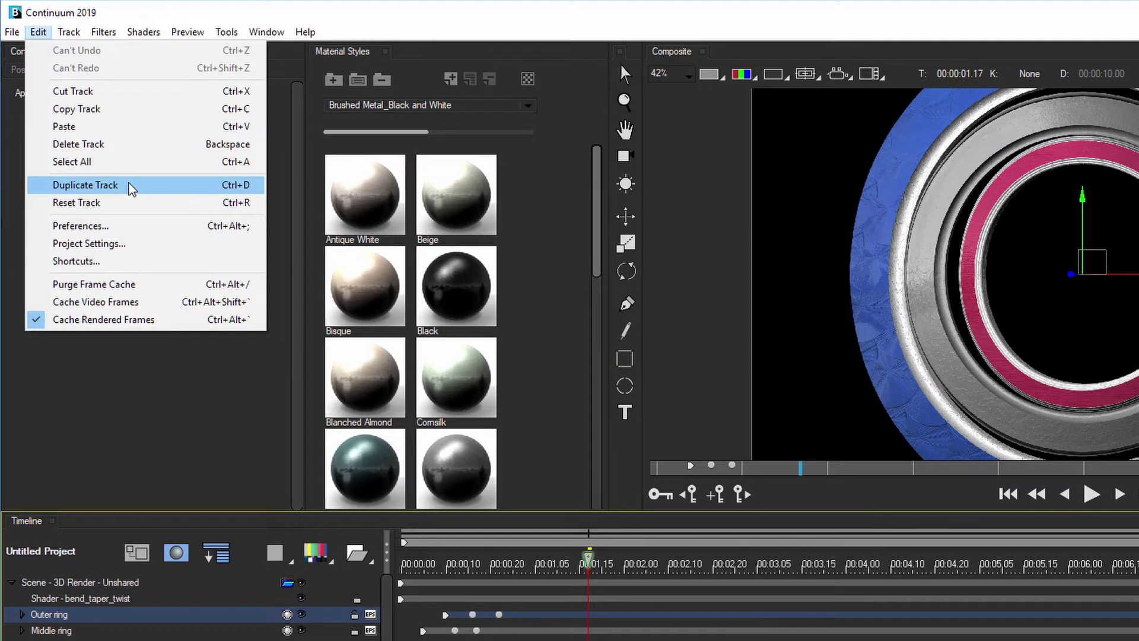
click(130, 189)
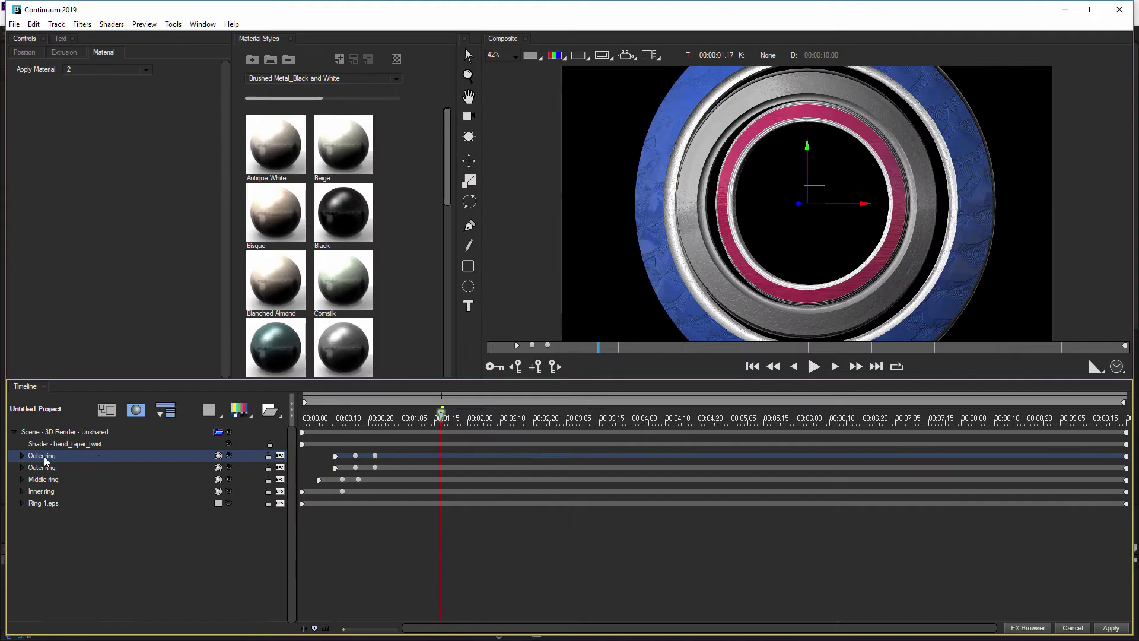
double_click(107, 451)
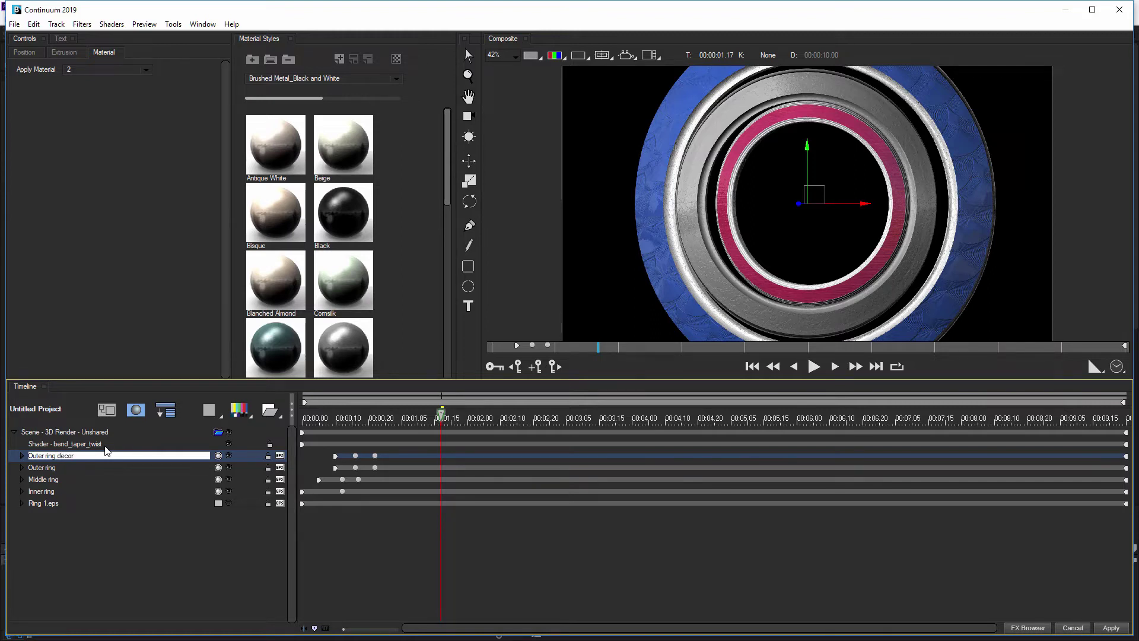
- Load circles decoration.eps as the new track's EPS artwork
click(279, 455)
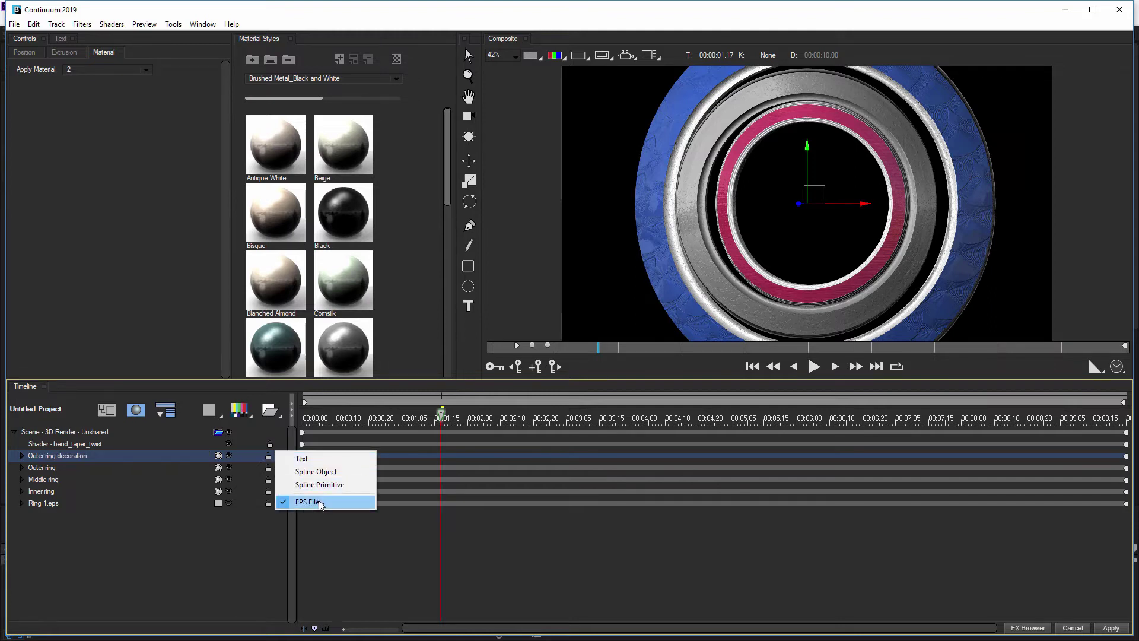
click(327, 503)
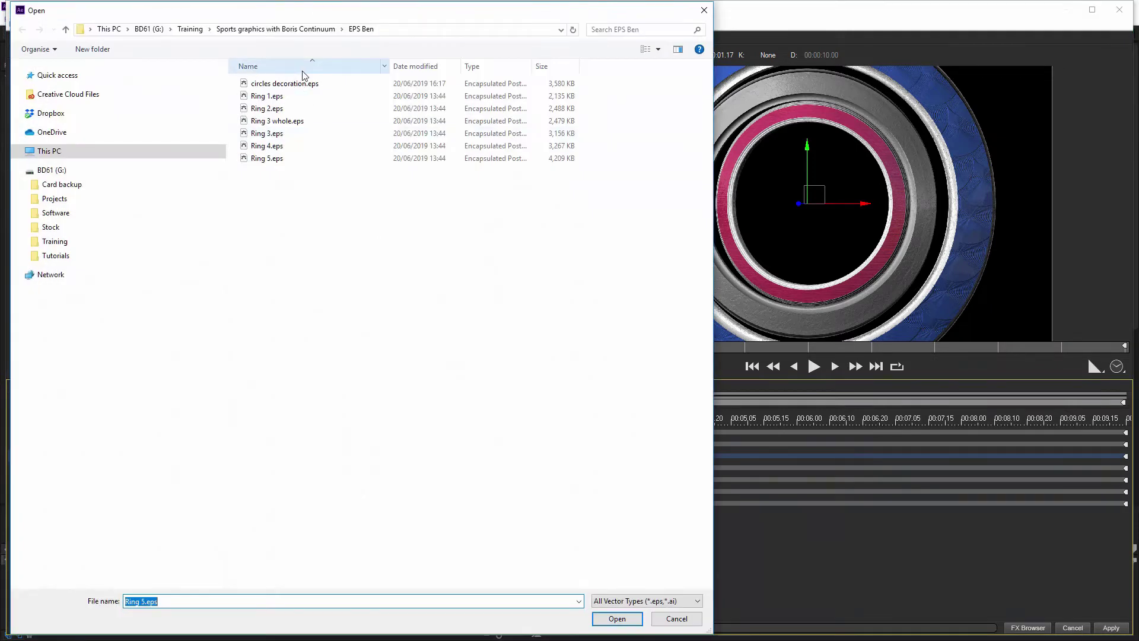
double_click(300, 86)
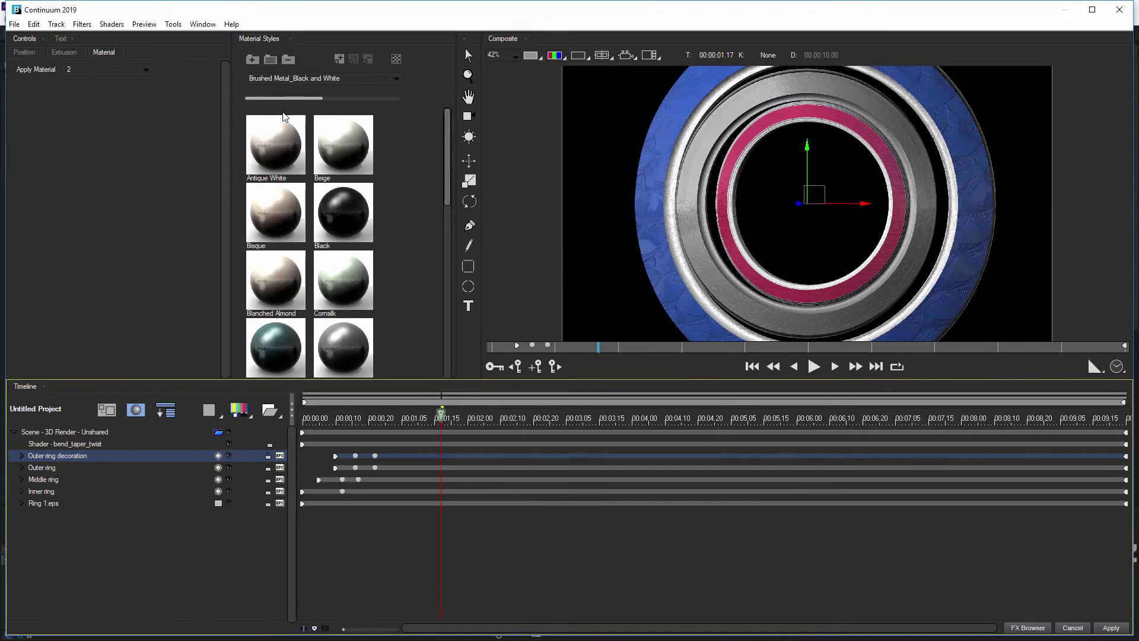
- Try Position Z 1920 on the decoration, undo that keyframe, and scrub back to 00:00:01.11
click(64, 52)
click(25, 53)
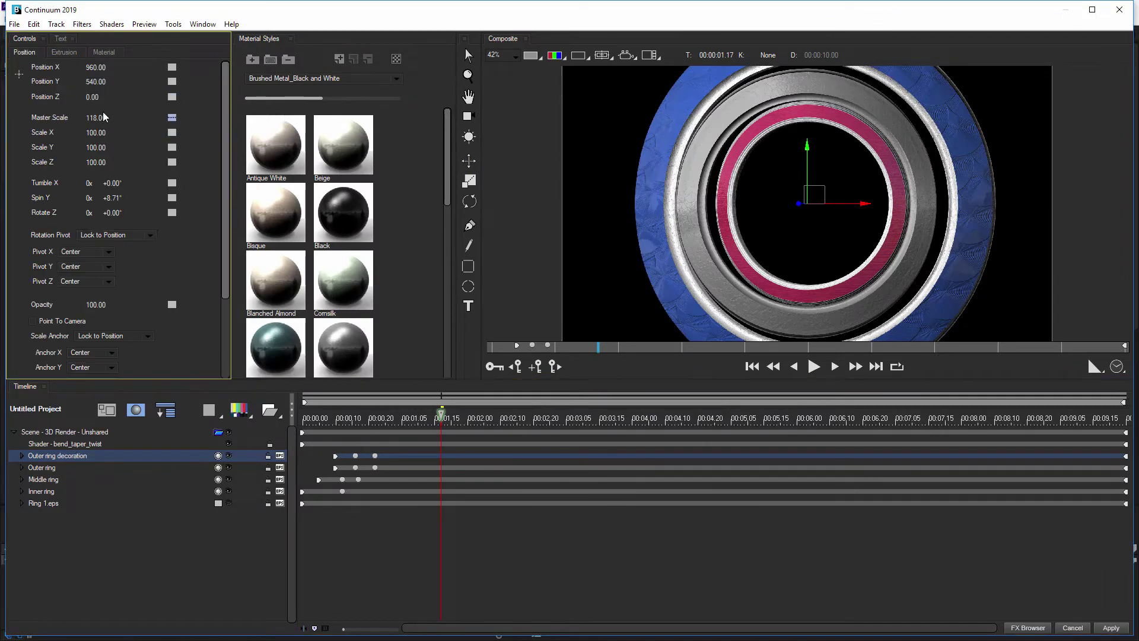
click(98, 96)
text(1920)
key(Return)
key(ctrl+z)
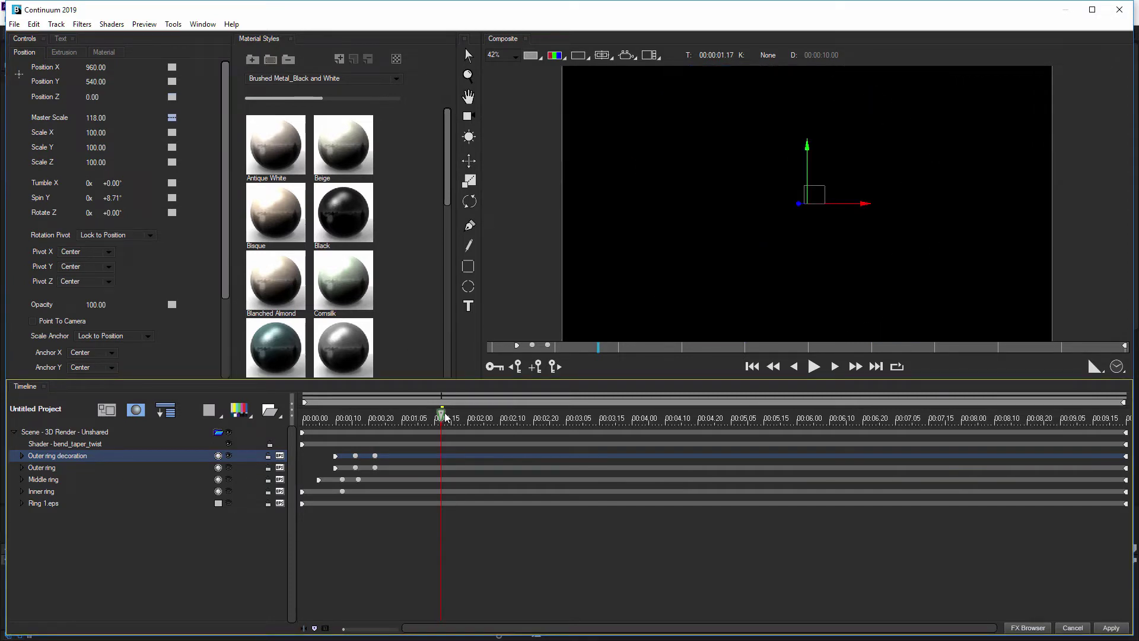
drag(378, 419, 432, 418)
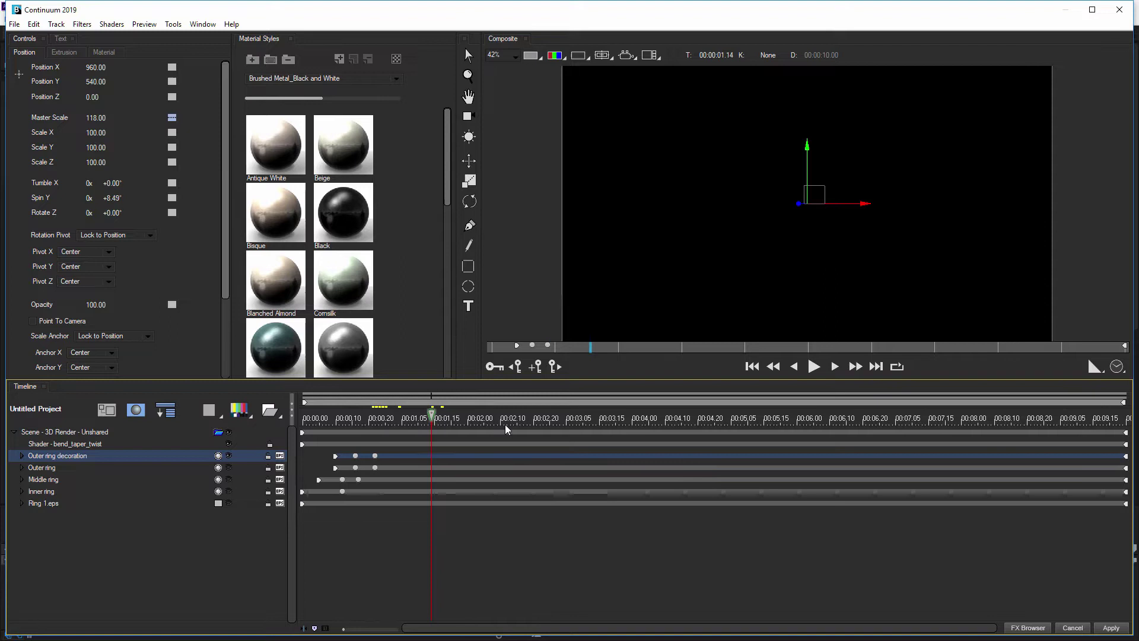
drag(507, 428, 423, 421)
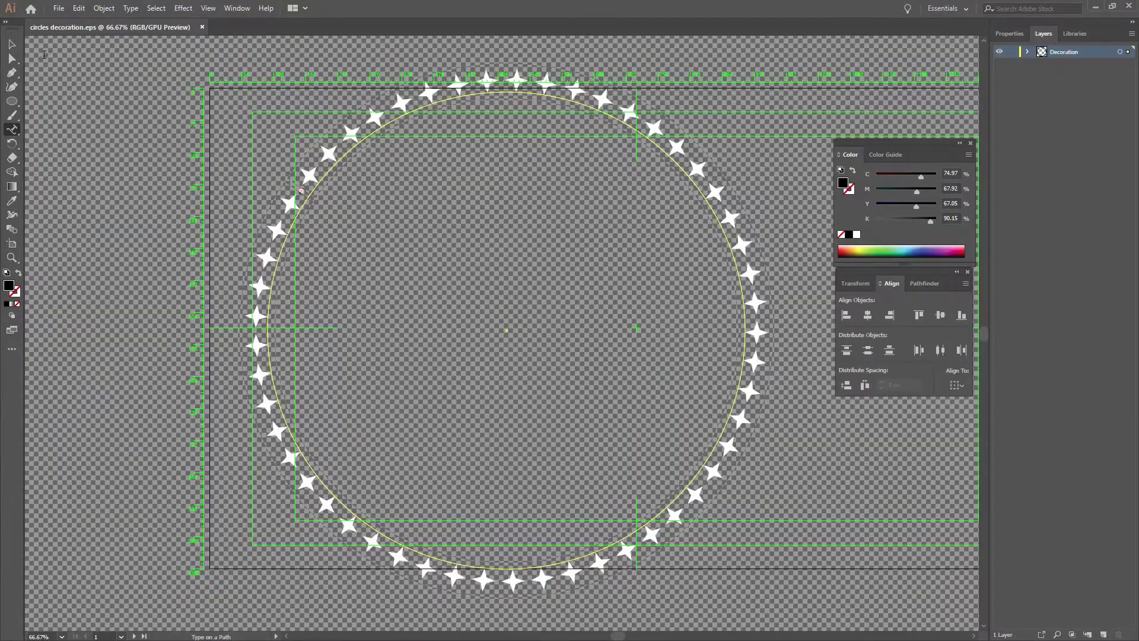
- Convert the ring of star text on the Decoration layer into outline shapes
click(12, 44)
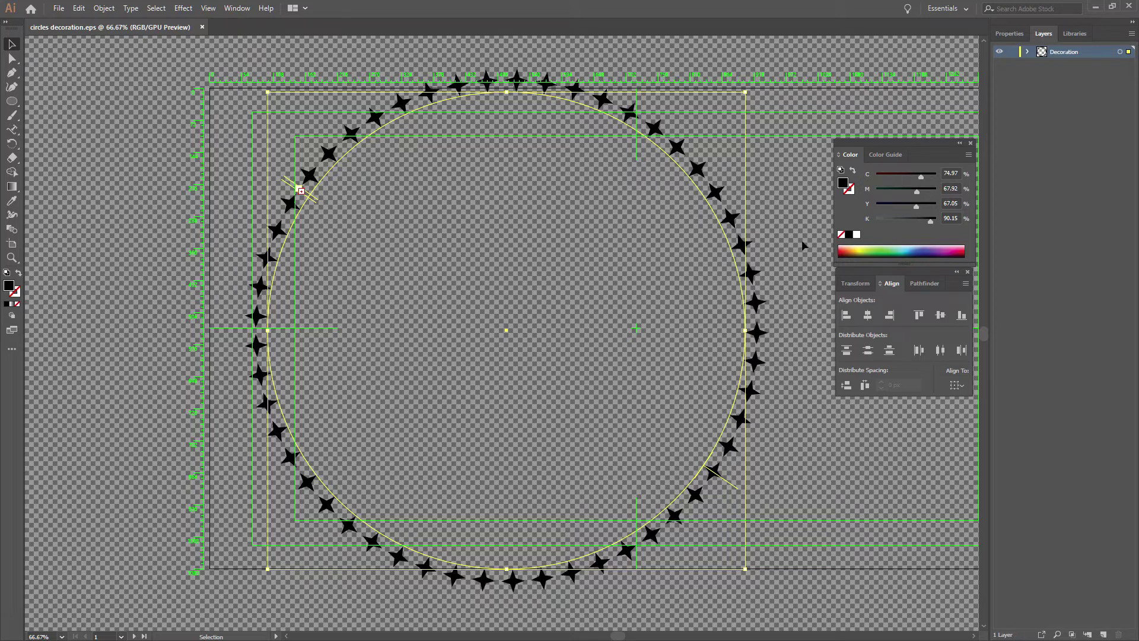
key(t)
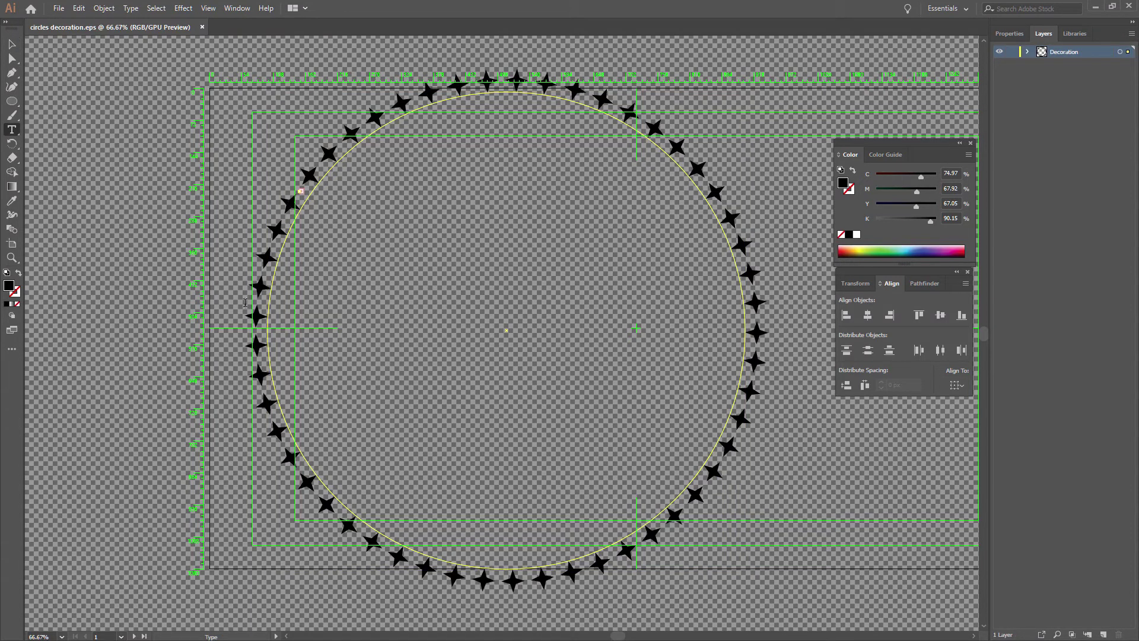
click(11, 44)
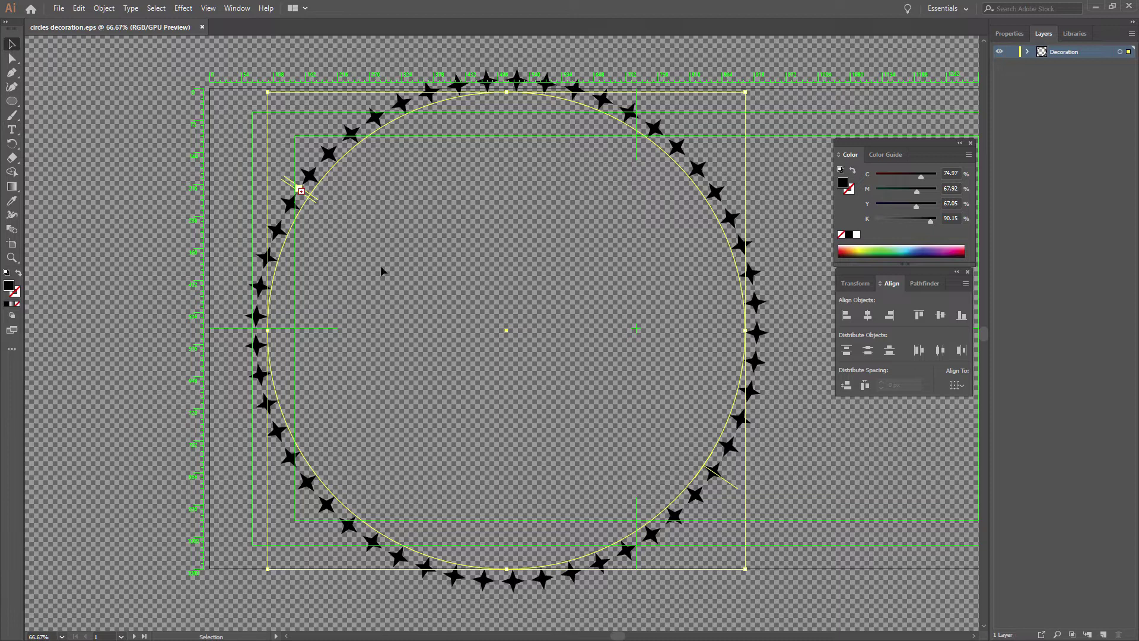
click(1028, 52)
click(1090, 67)
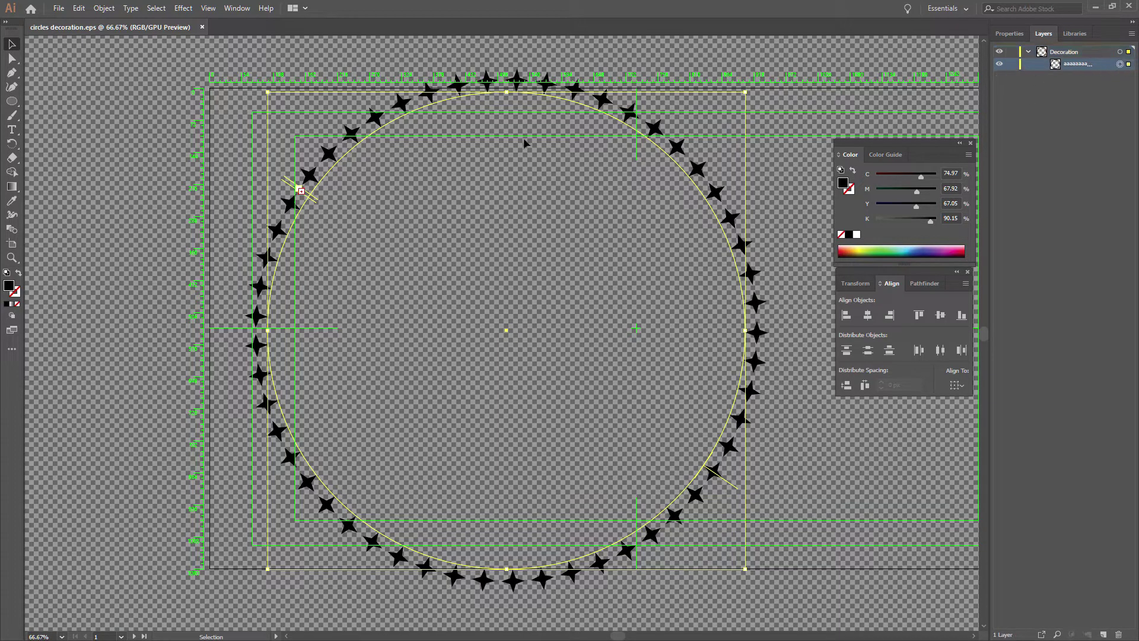
click(131, 7)
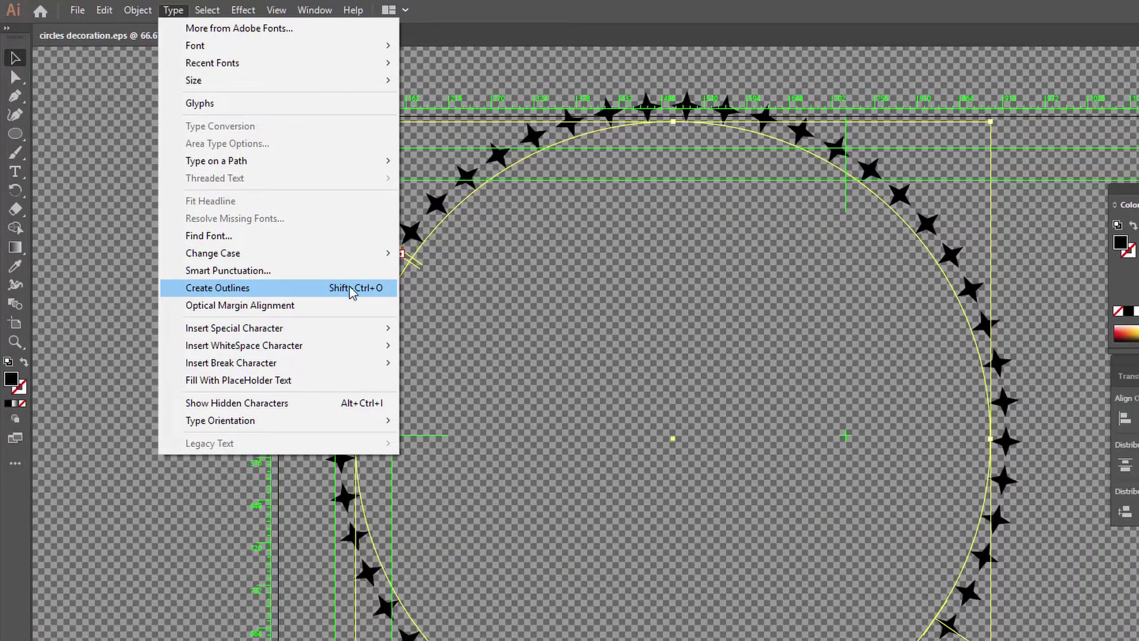
click(267, 216)
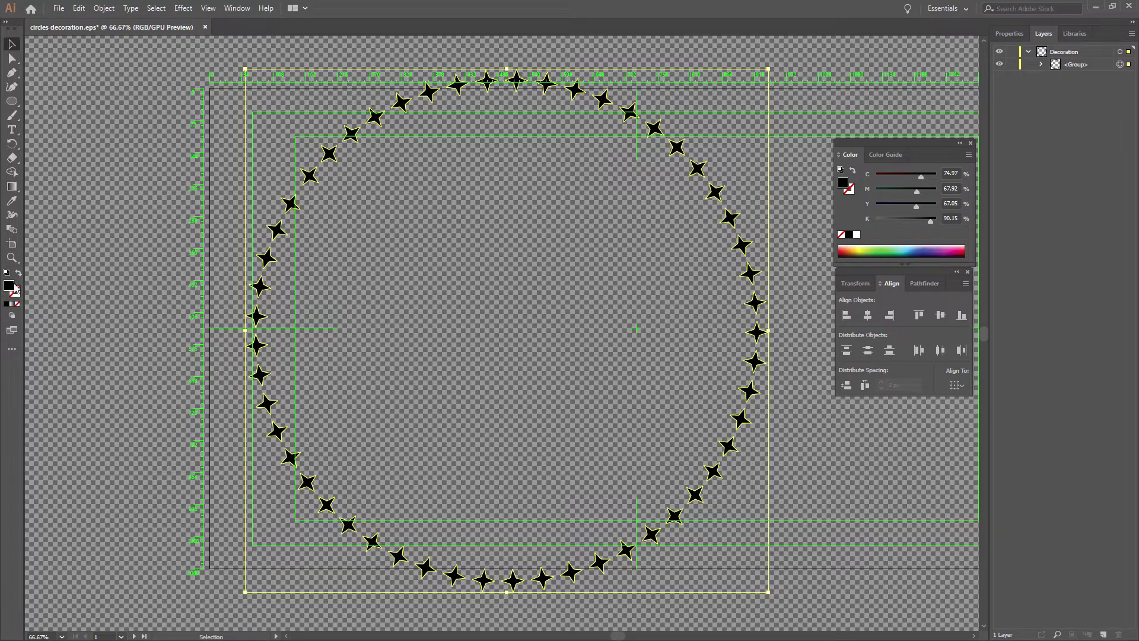
- Fill the star outlines white (FFFFFF) and save circles decoration.eps
double_click(10, 289)
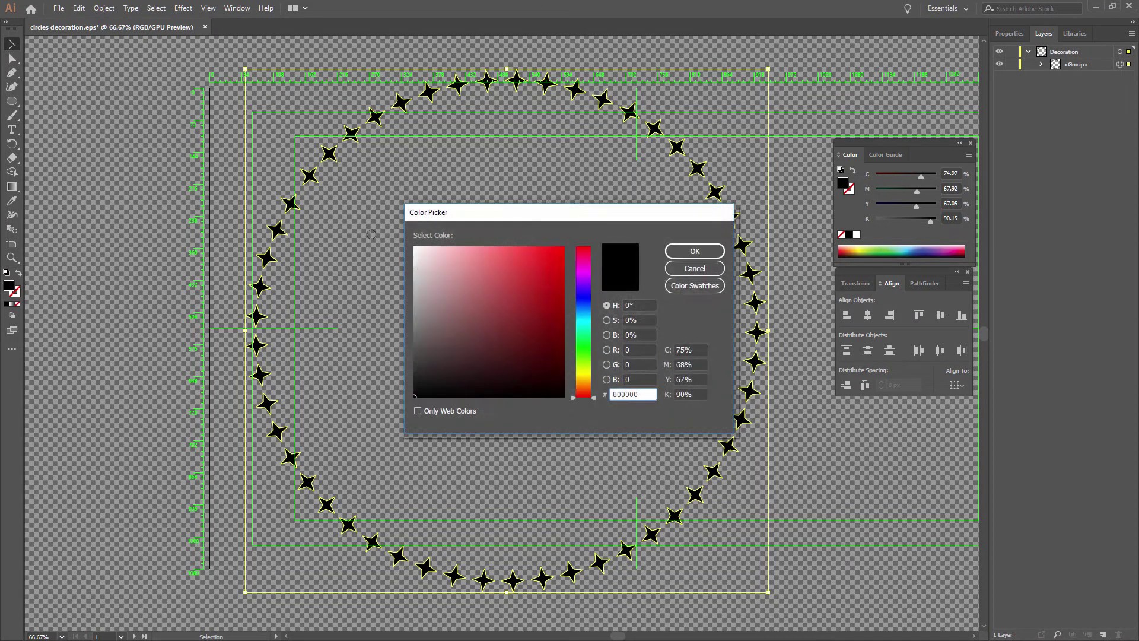
click(421, 258)
drag(422, 258, 409, 245)
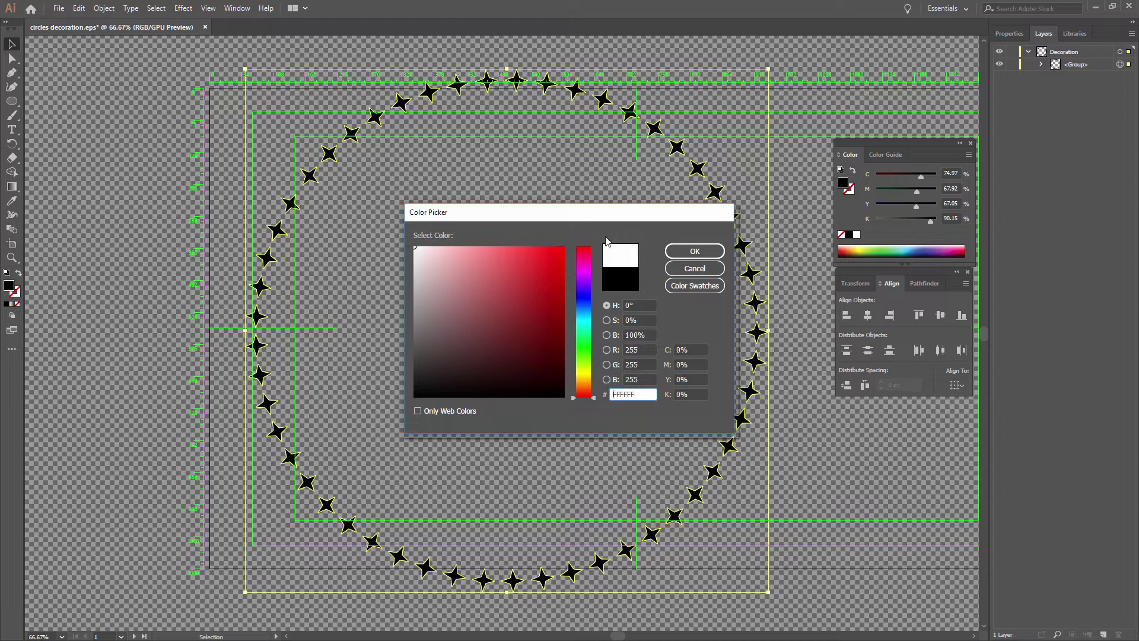
click(681, 253)
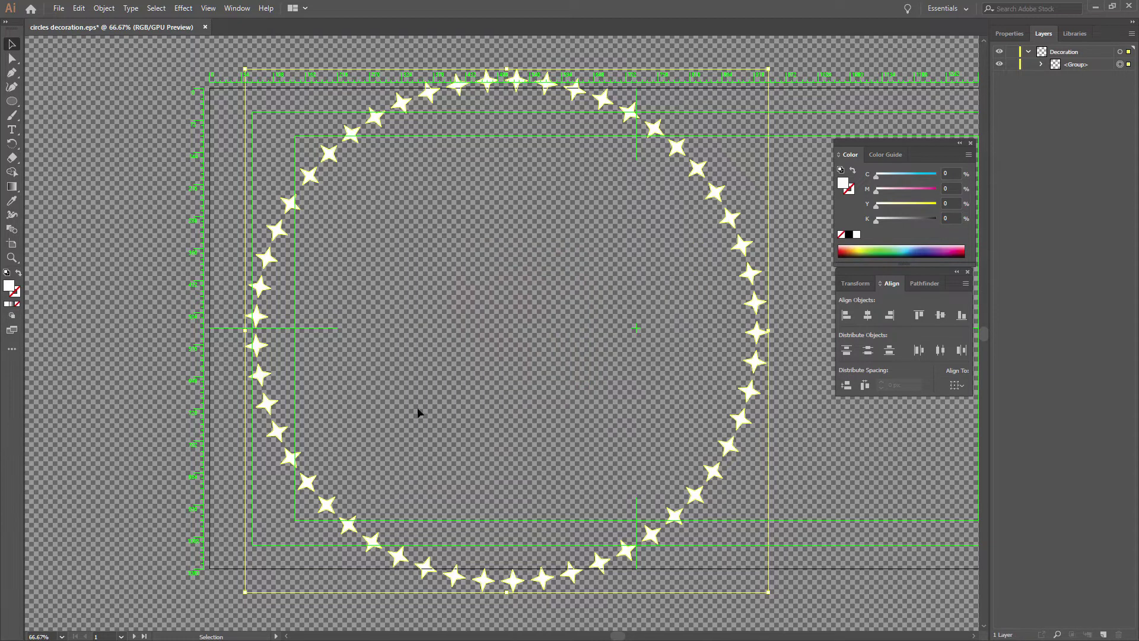
click(59, 9)
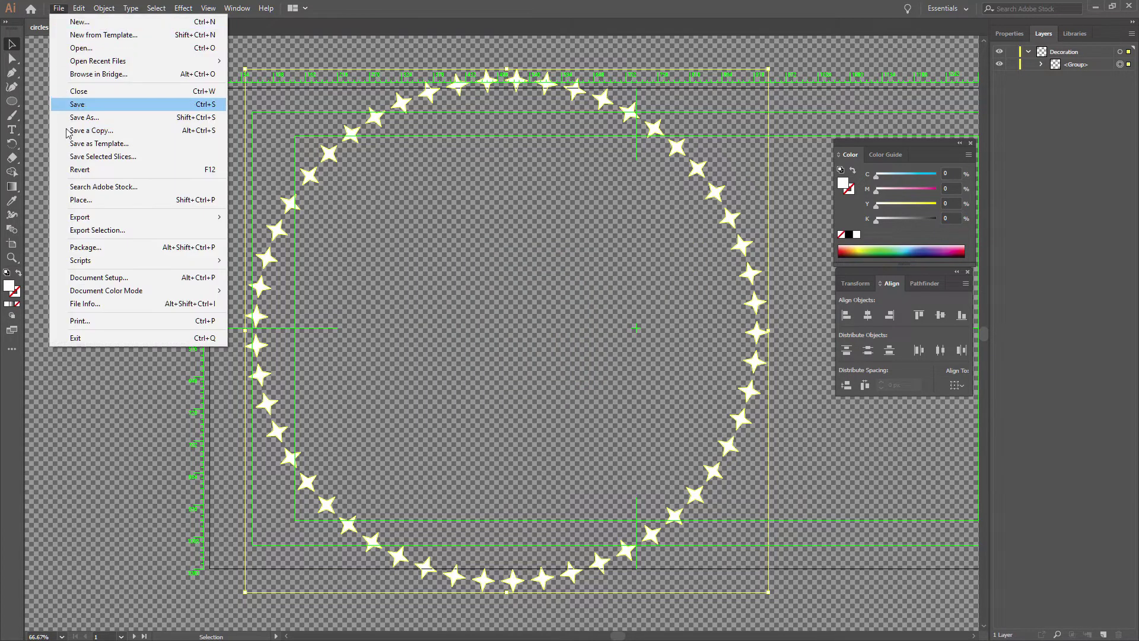
click(90, 107)
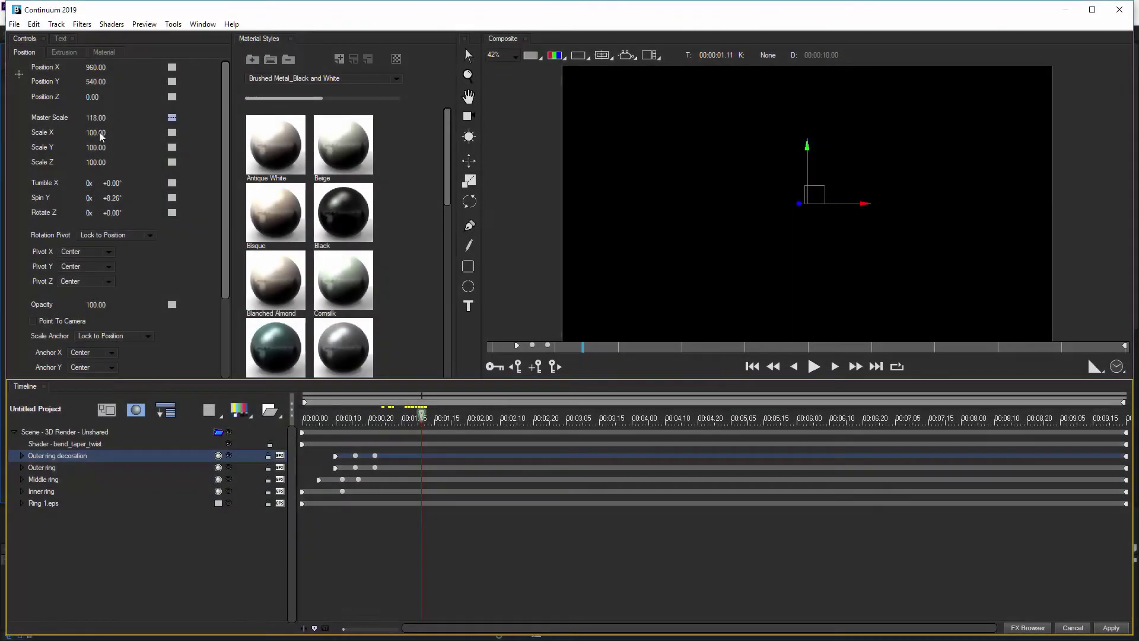
- Reload the star artwork, then set Bevel Amount, Bevel Depth and Edge Contract to 0
click(14, 24)
click(60, 152)
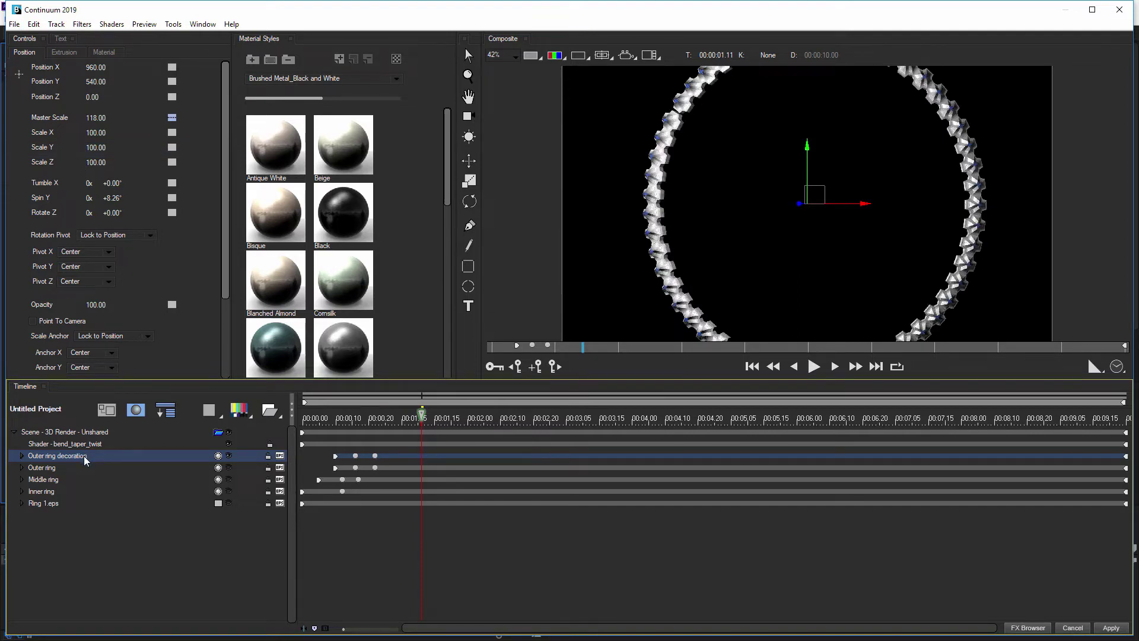
click(66, 55)
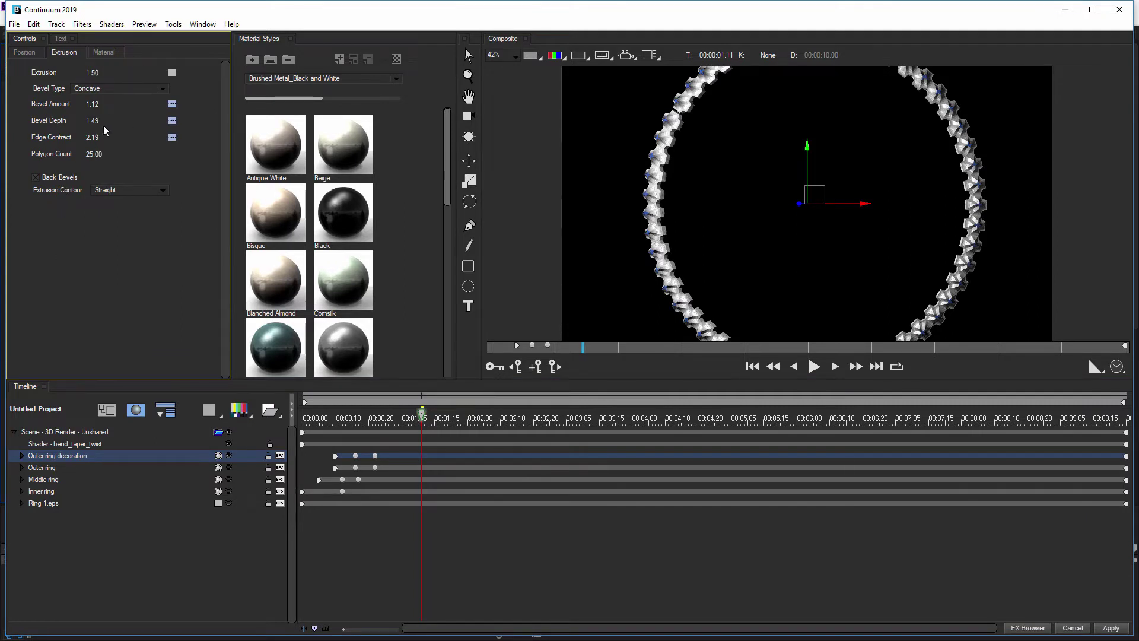
click(95, 106)
text(0)
key(Tab)
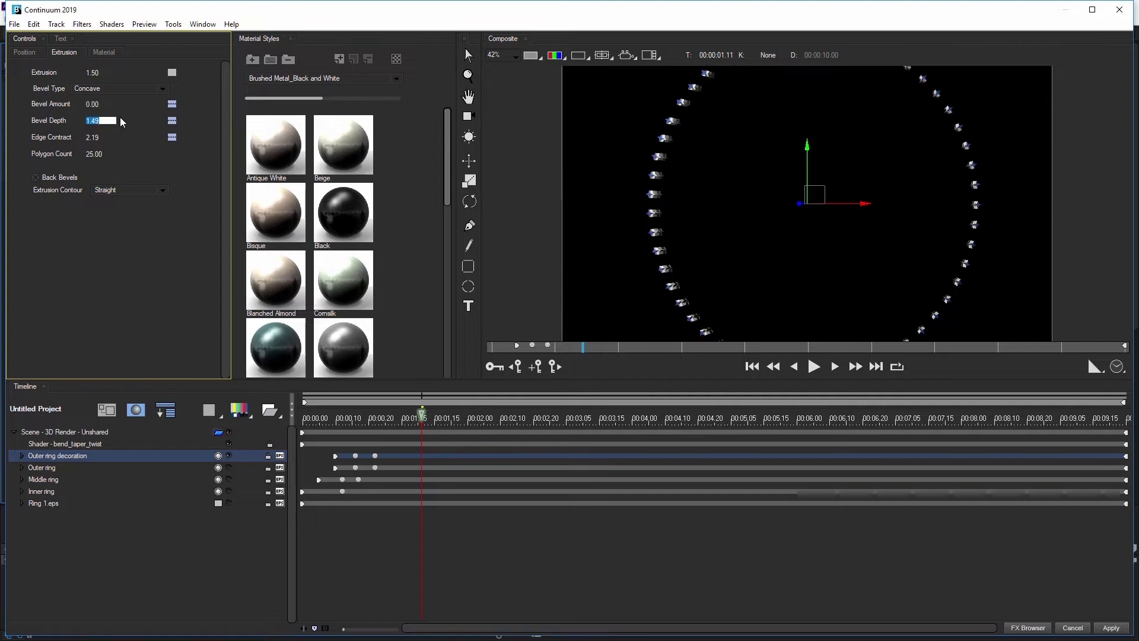
text(0)
key(Tab)
text(0)
key(Tab)
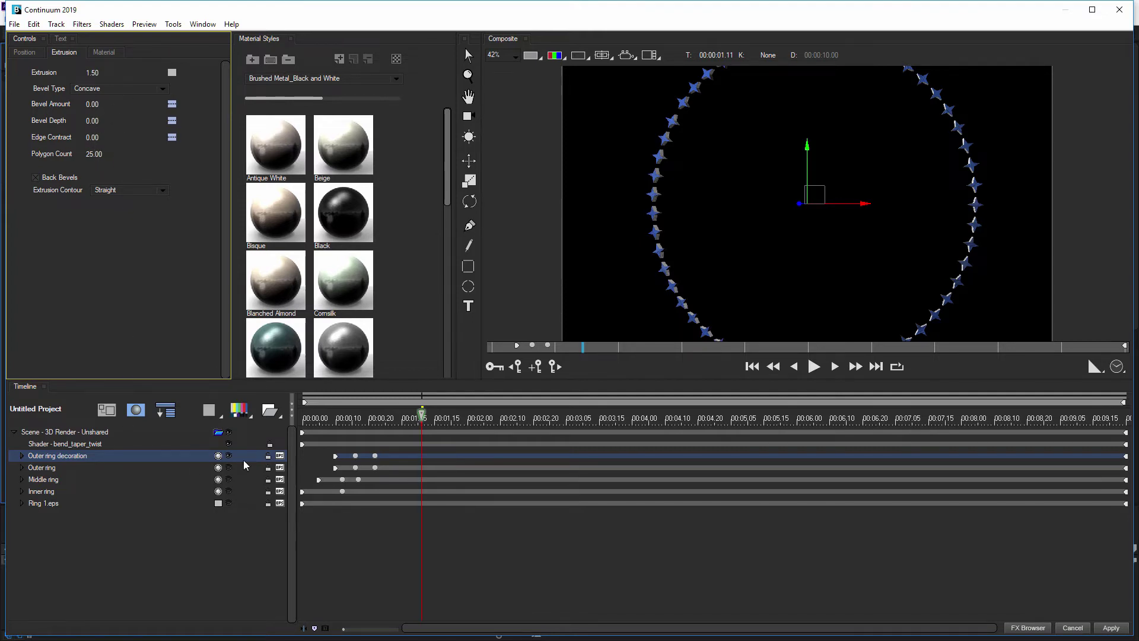
click(229, 468)
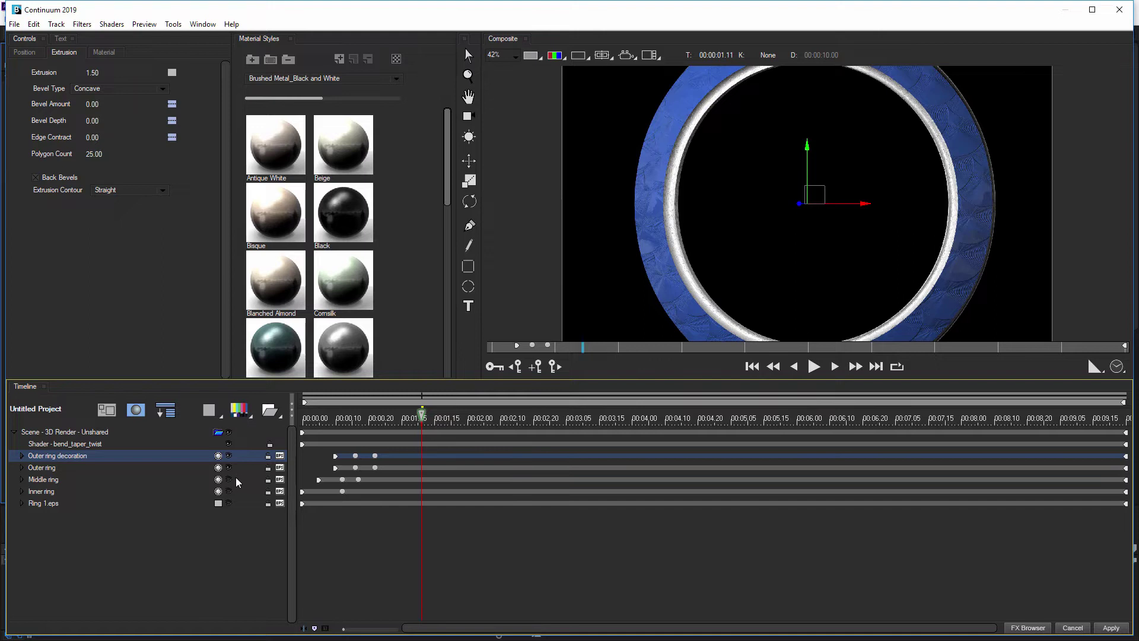
- Toggle the Outer ring's visibility to compare it against the star decoration
click(229, 467)
click(229, 468)
click(229, 467)
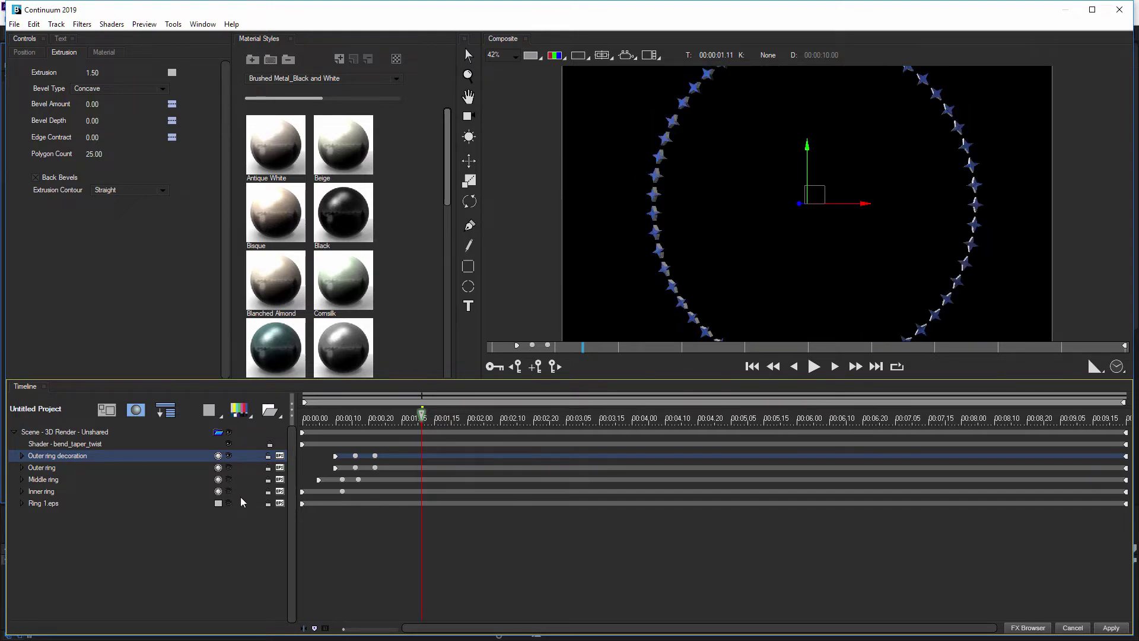
click(229, 468)
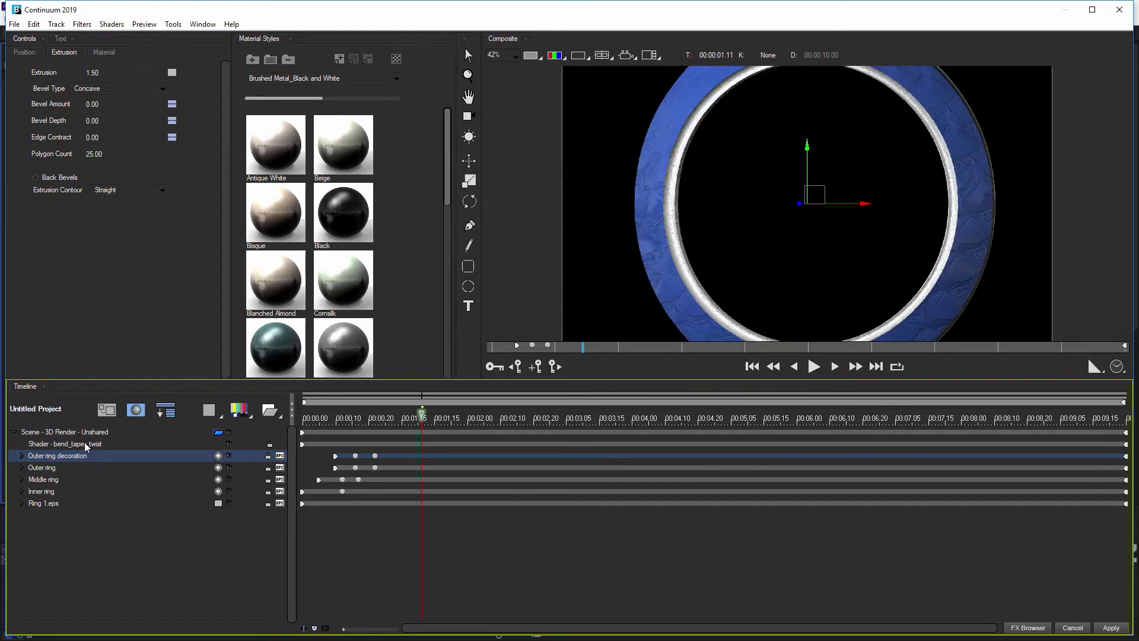
- Drag the decoration's Position Z to -119, creating a keyframe at 00:00:01.11
click(24, 52)
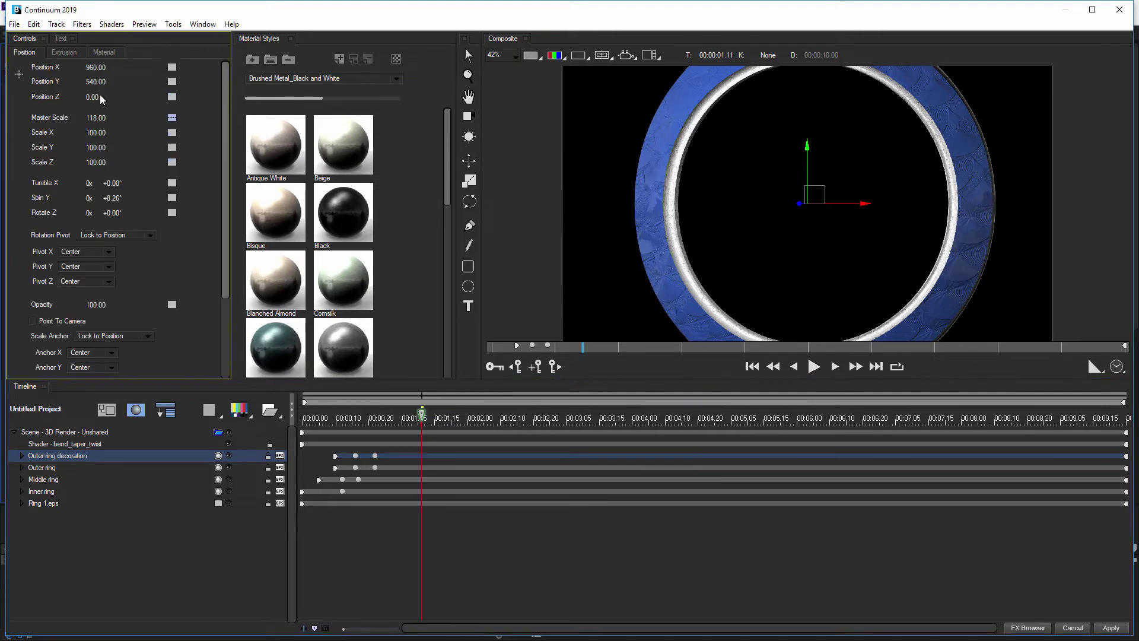
drag(101, 99, 821, 166)
drag(97, 99, 109, 131)
scroll(107, 99, down, 3)
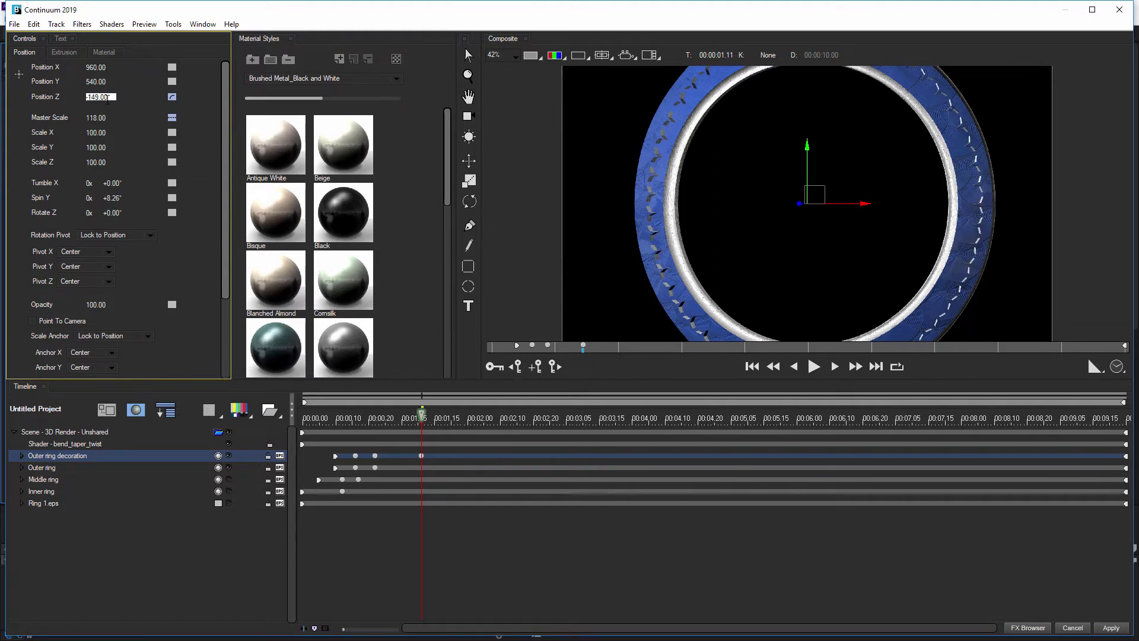
scroll(107, 99, up, 2)
scroll(107, 99, up, 5)
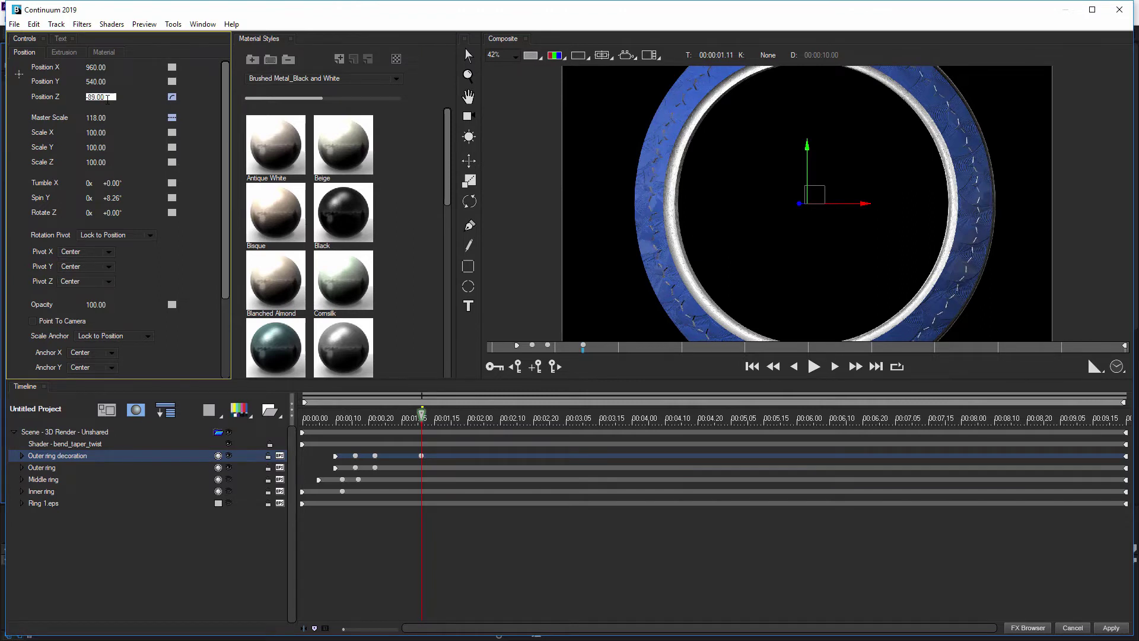
scroll(108, 99, down, 3)
scroll(645, 170, up, 1)
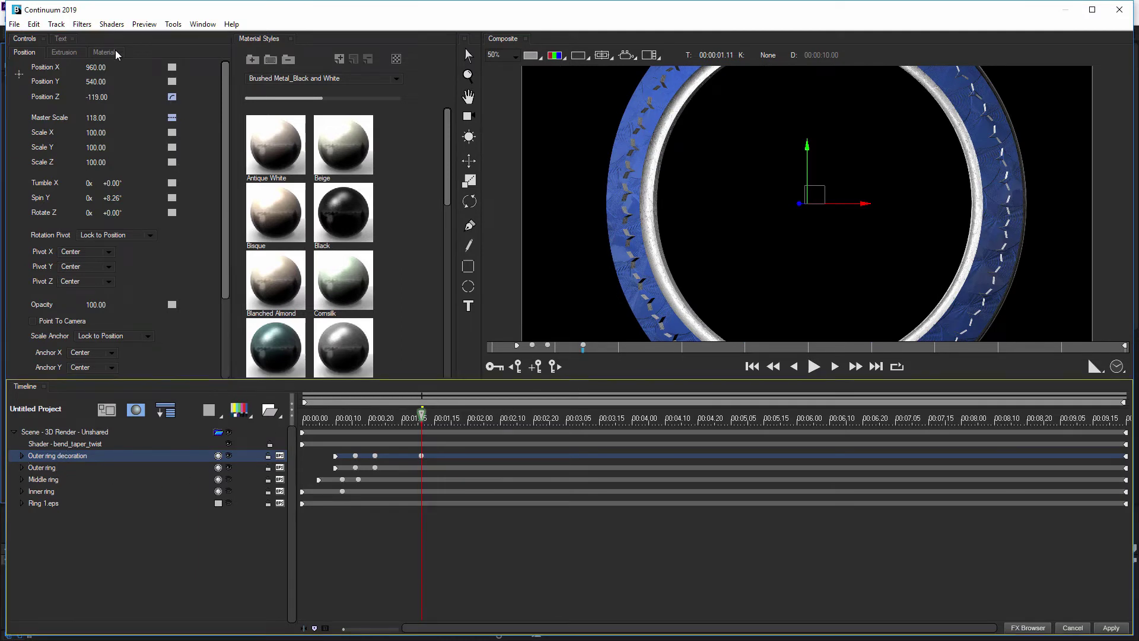
- Apply the Crystal Textures 'Ghost White' material to material slot 1 of the stars
click(146, 70)
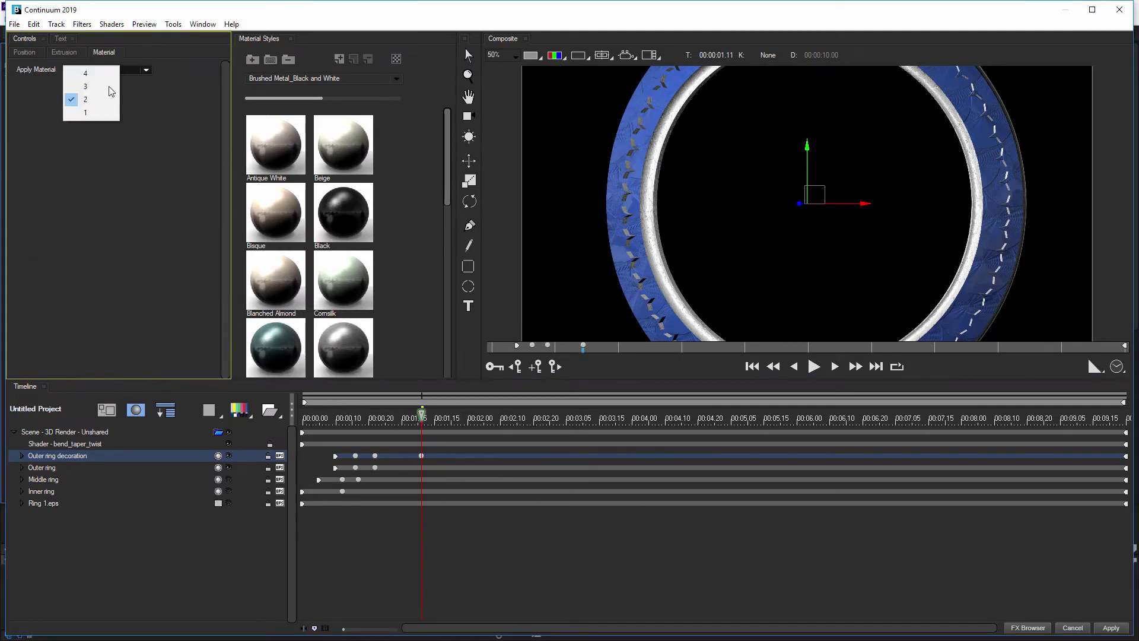
click(105, 118)
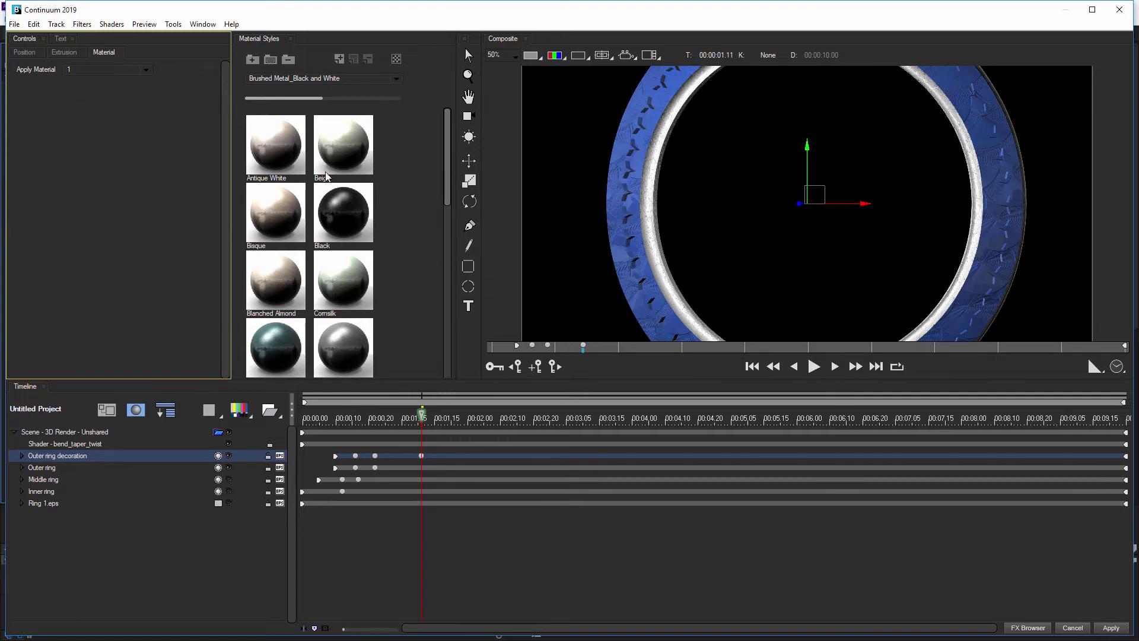
click(347, 134)
click(294, 80)
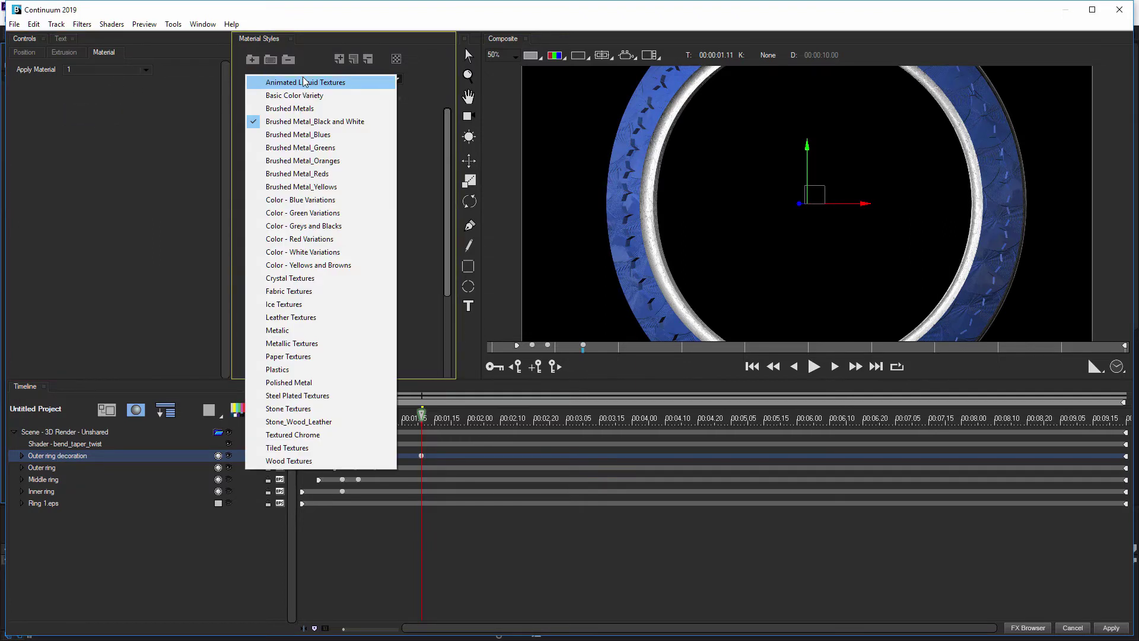
click(342, 279)
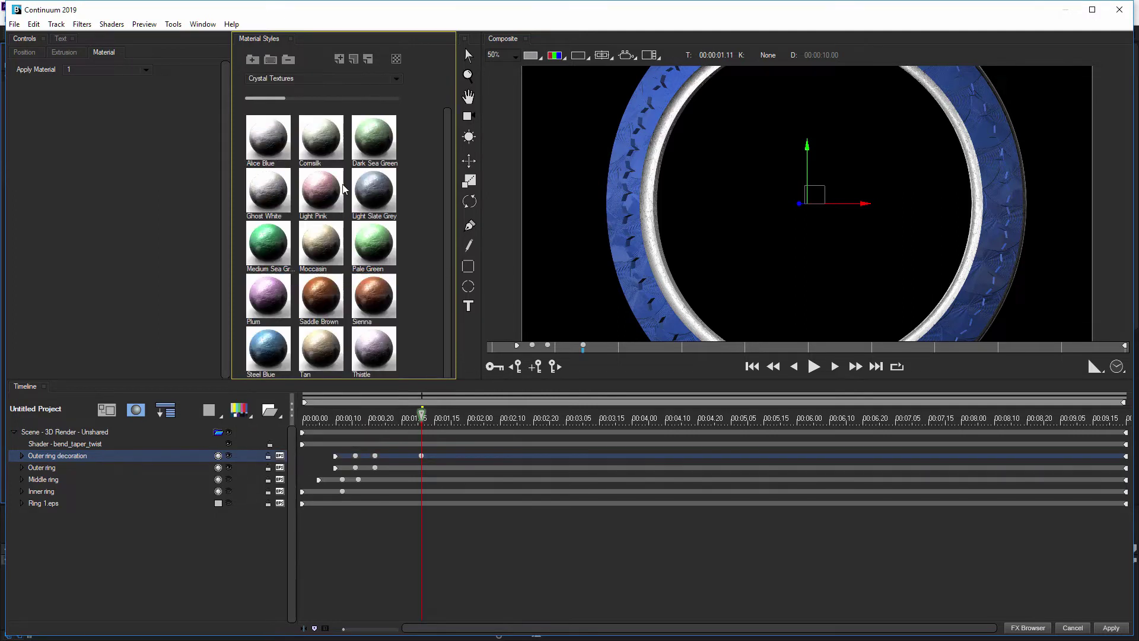
click(270, 203)
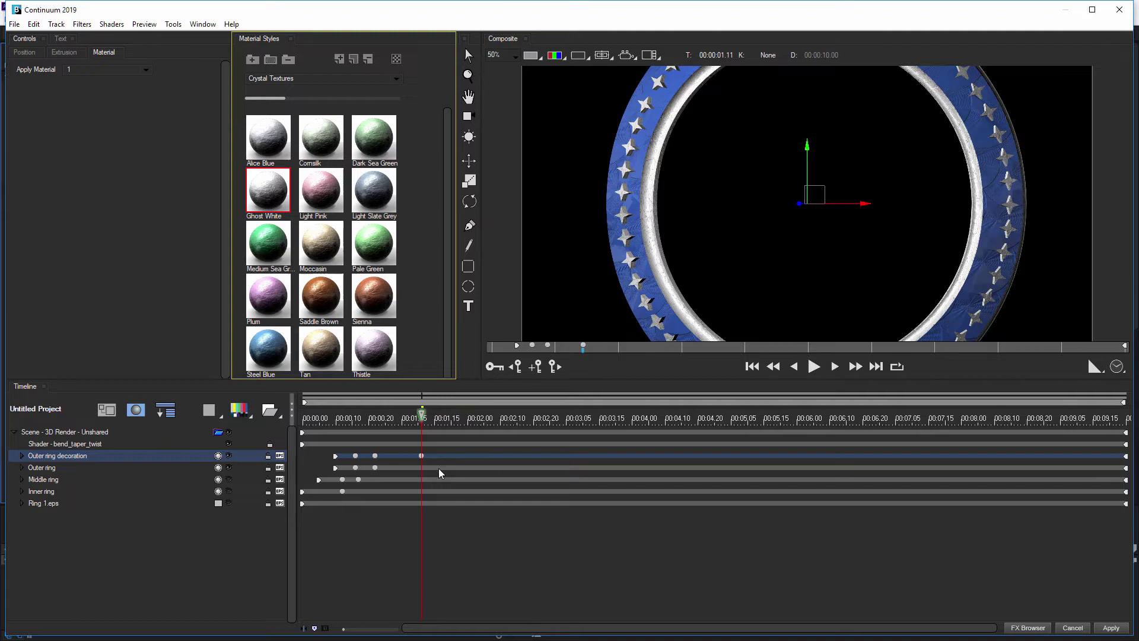
- Set the decoration's Extrusion to 0.50
click(64, 53)
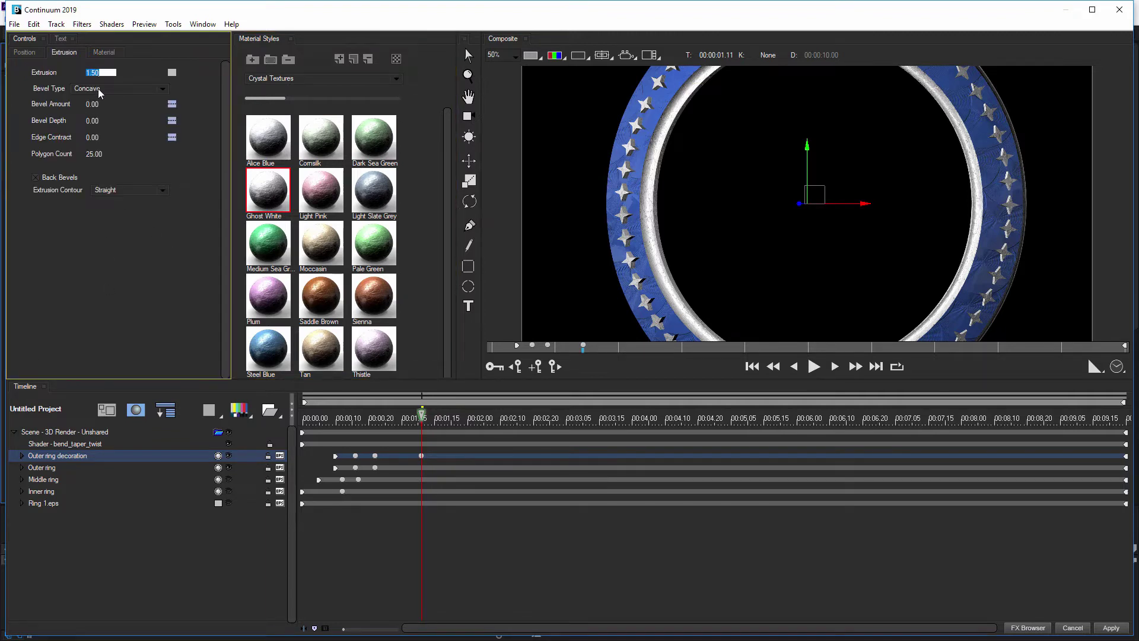
text(0)
key(Return)
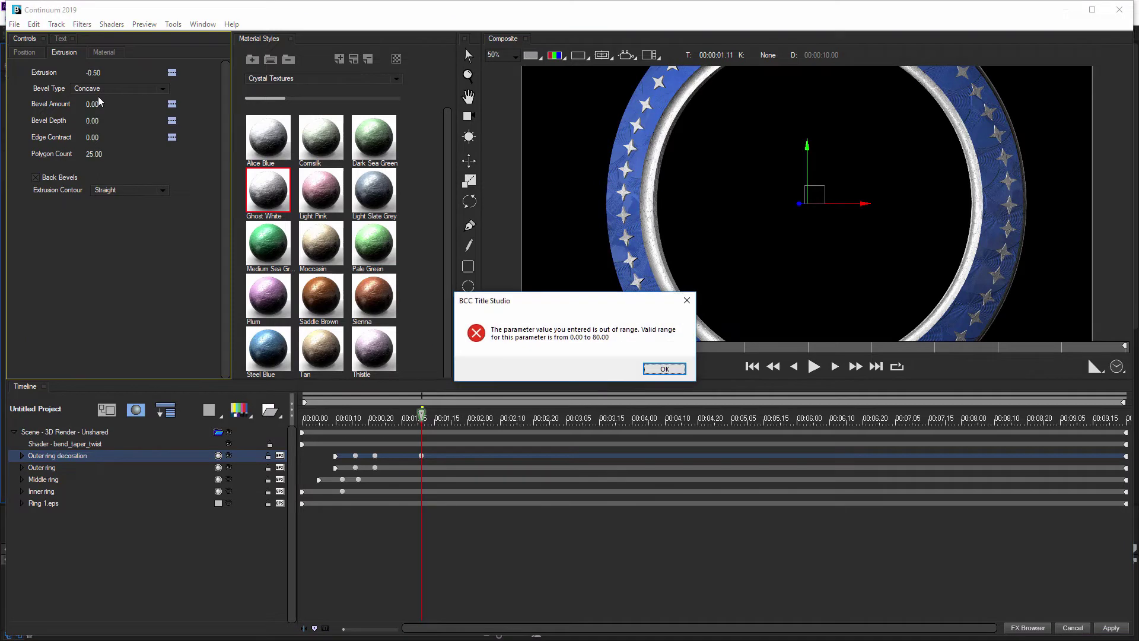
key(Return)
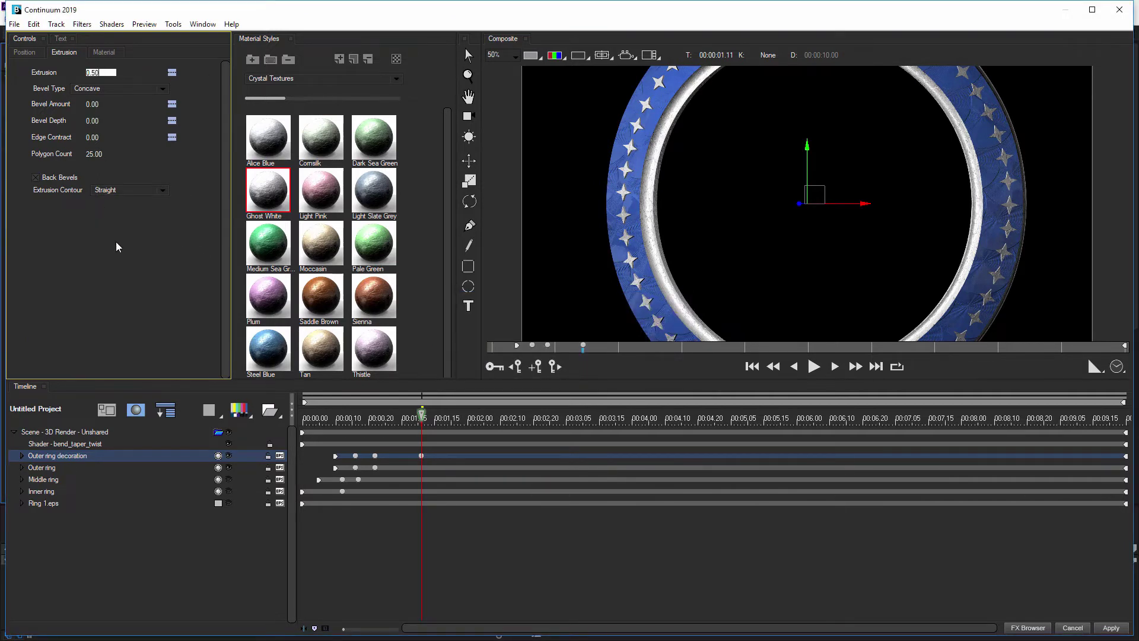
click(131, 280)
- Scrub through the spin-in animation, then go to the decoration's first keyframe at 00:00:00.10
drag(417, 420, 672, 425)
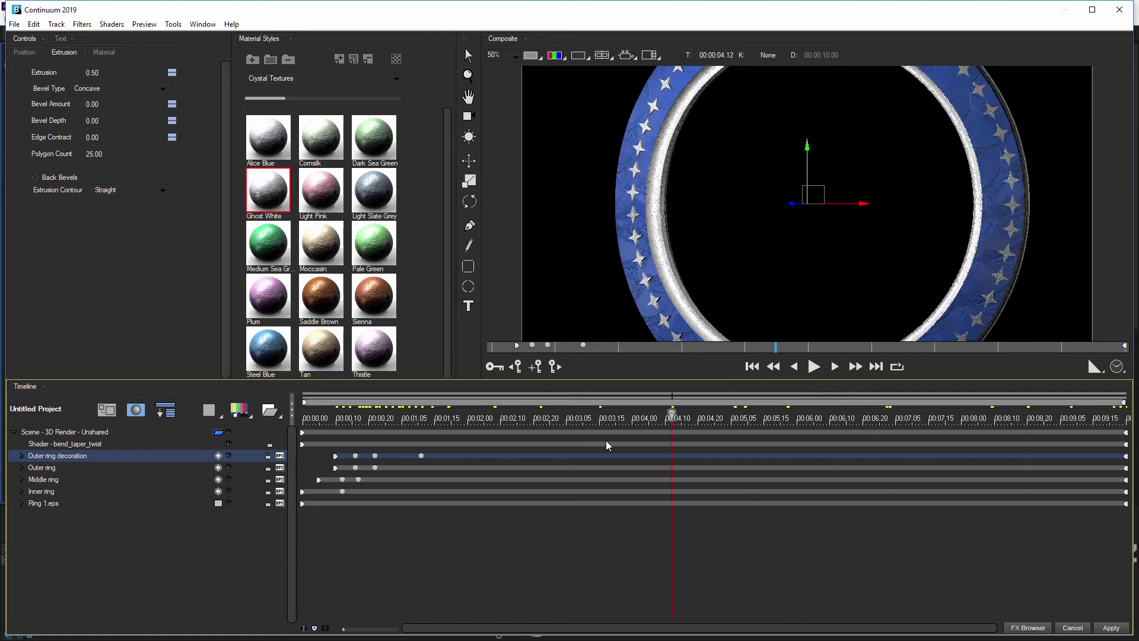
drag(606, 443, 422, 439)
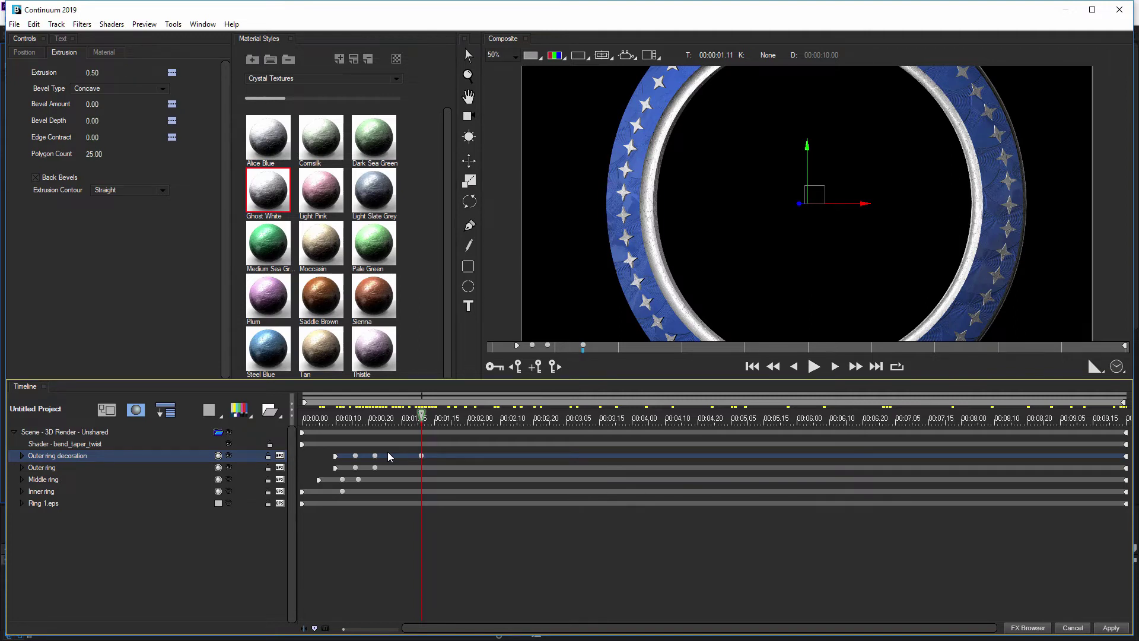
click(376, 418)
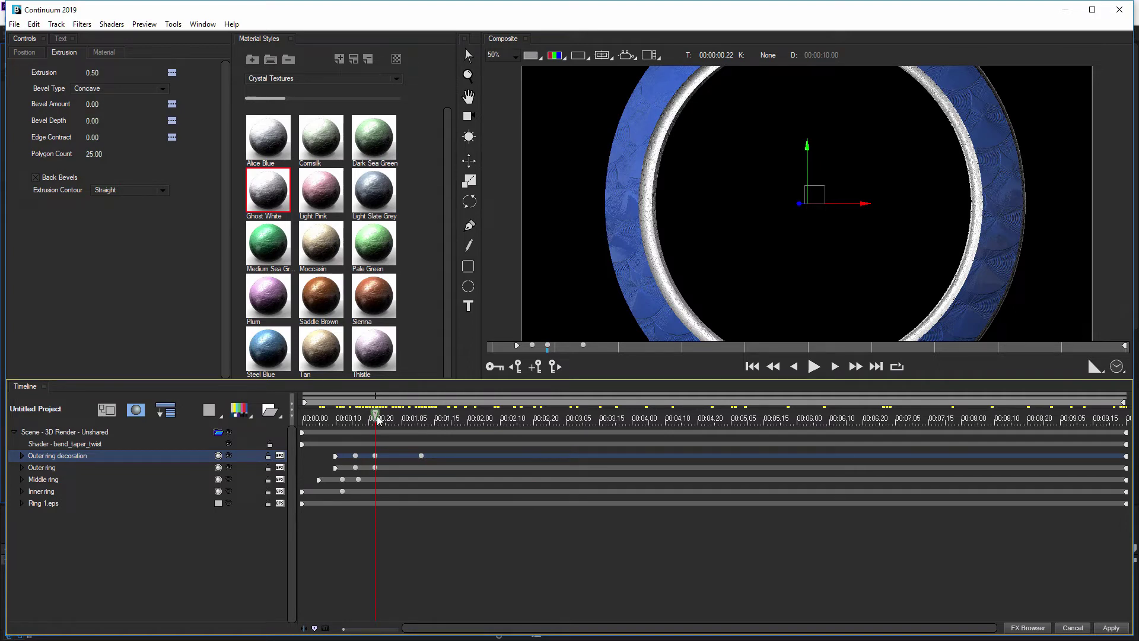
drag(379, 420, 418, 418)
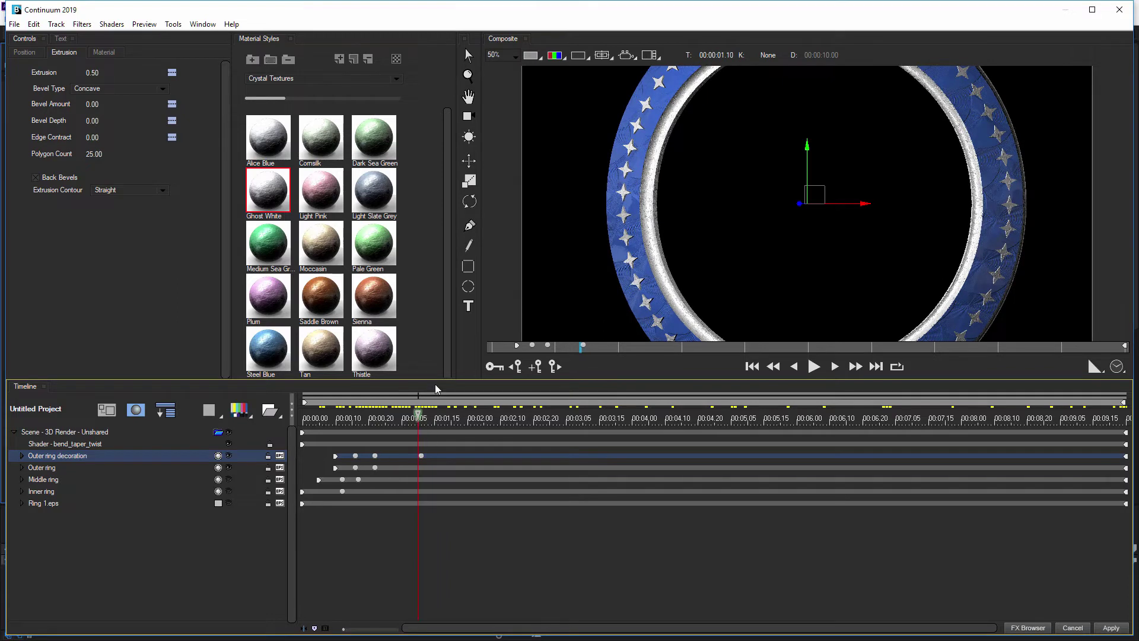
click(337, 418)
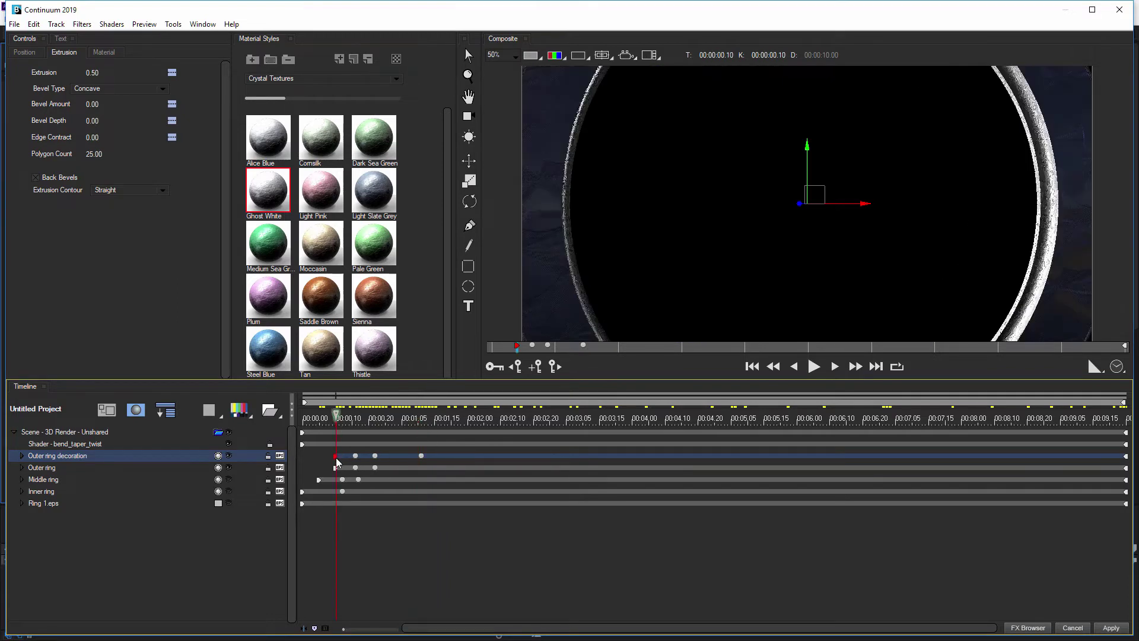
- Set Position Z interpolation to Constant, remove Master Scale animation, and change Spin Y interpolation
click(172, 73)
click(25, 53)
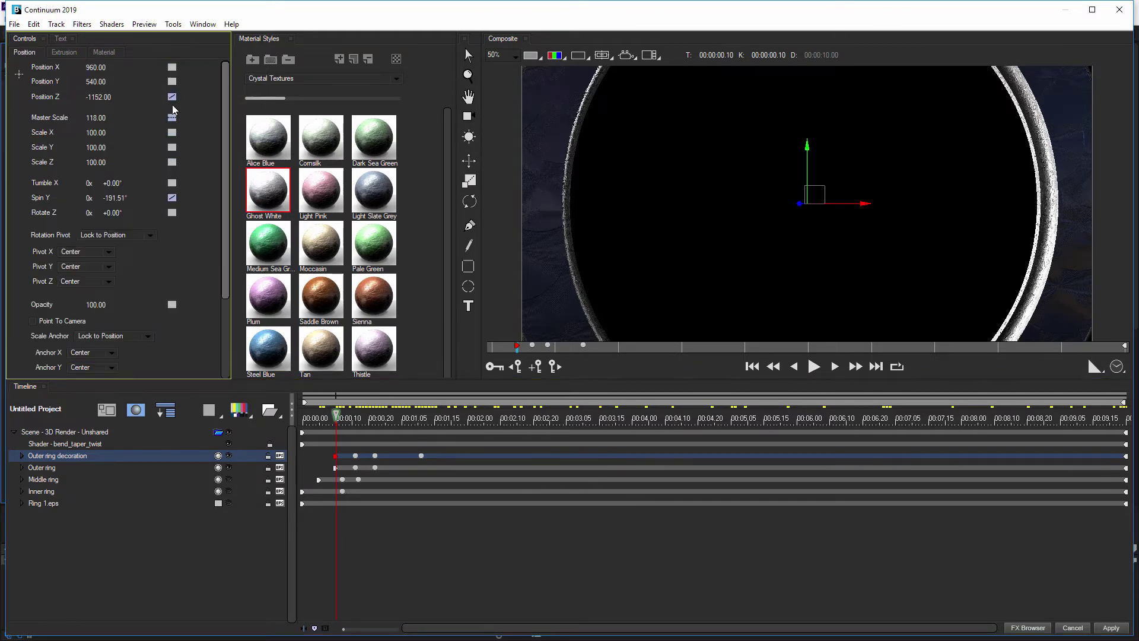
click(172, 97)
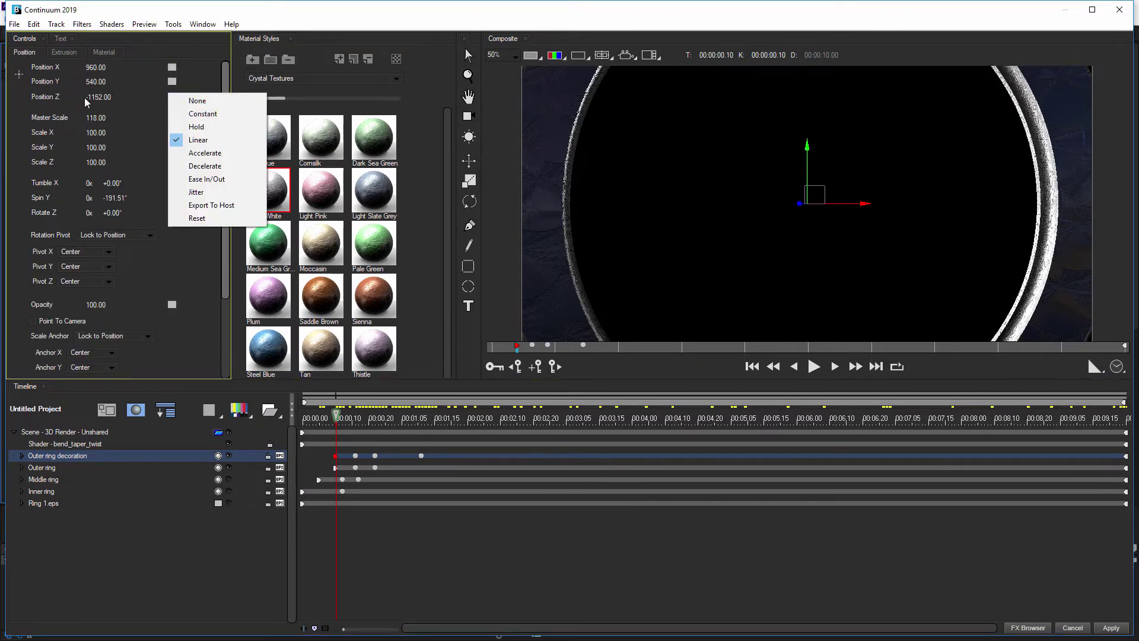
click(203, 114)
click(173, 96)
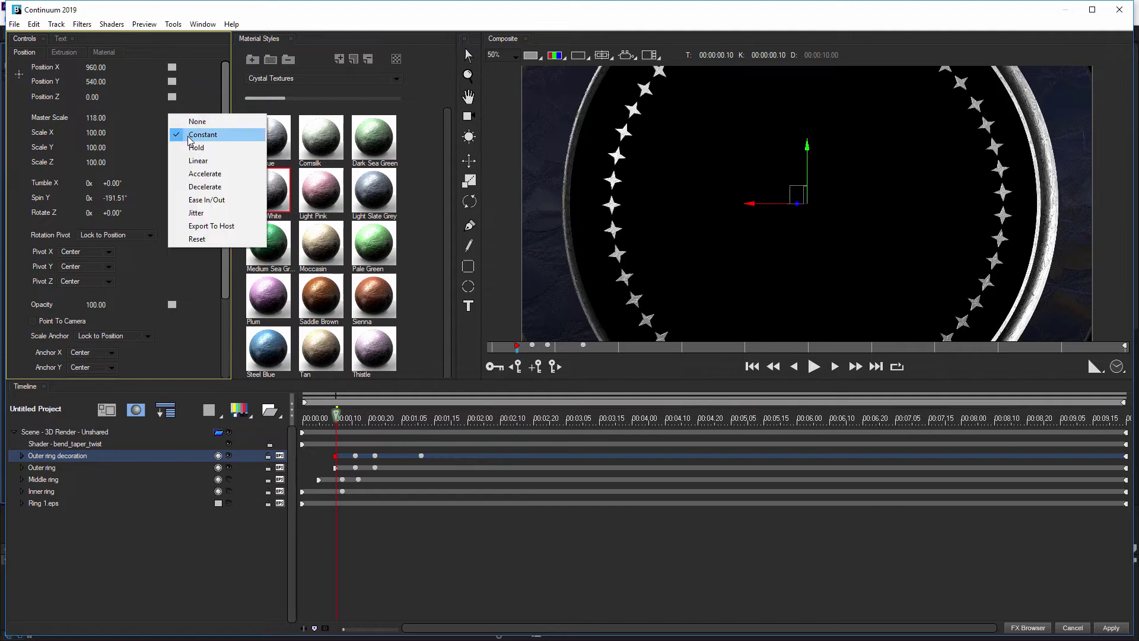
click(193, 122)
click(172, 198)
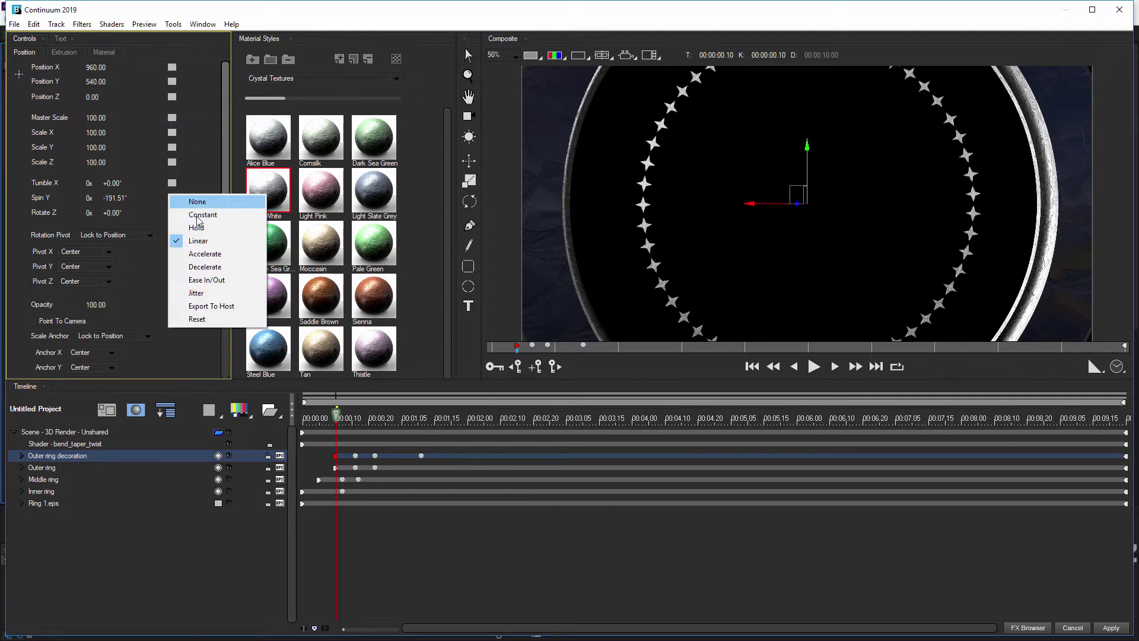
click(197, 217)
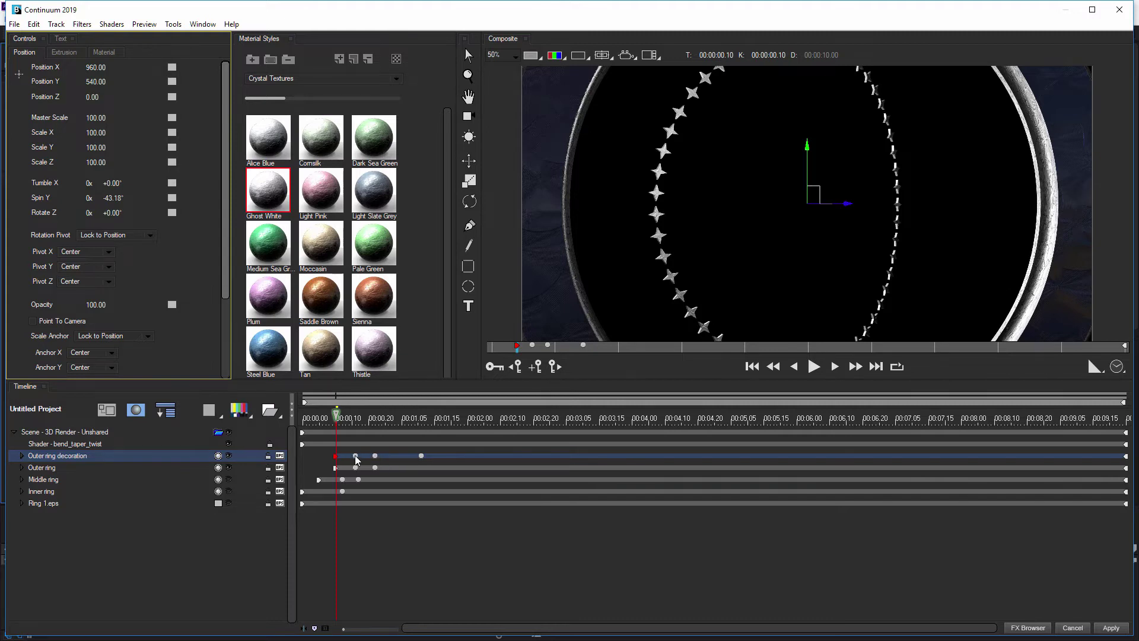
- Delete the decoration's 00:00:01.11 keyframe and both later Outer ring keyframes
click(355, 455)
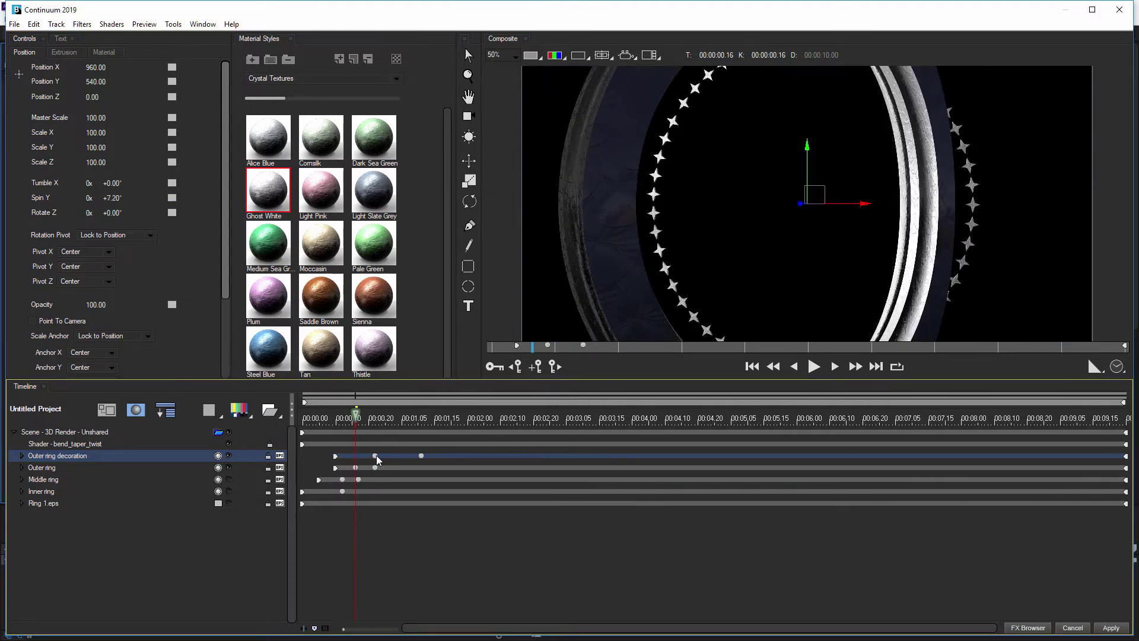
click(375, 456)
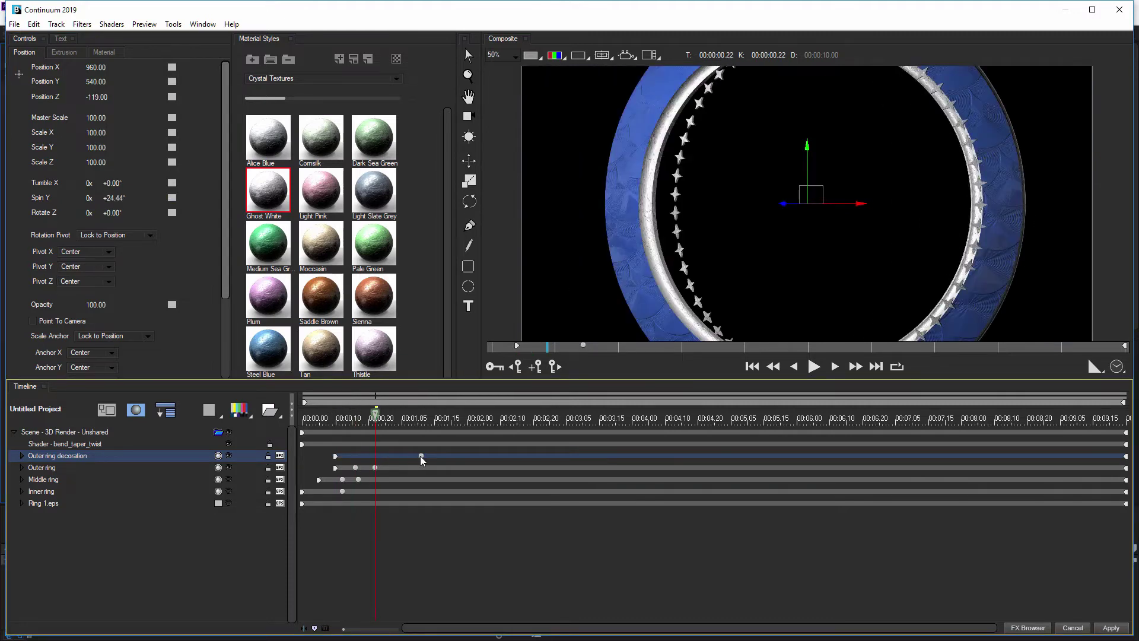
click(421, 455)
key(Delete)
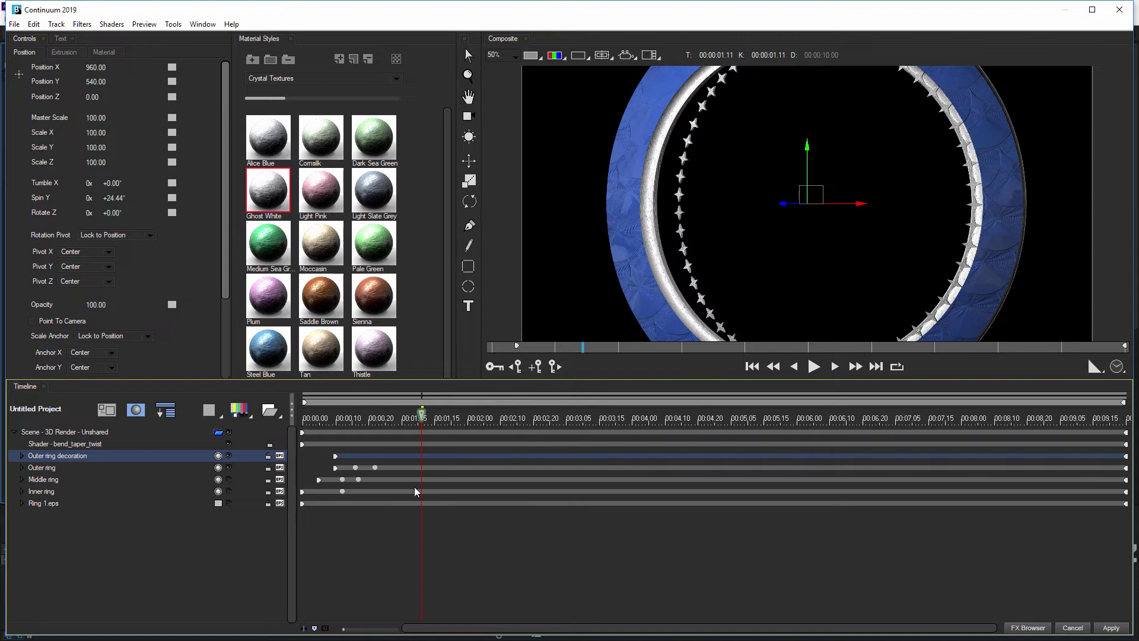
click(375, 467)
key(Delete)
click(355, 467)
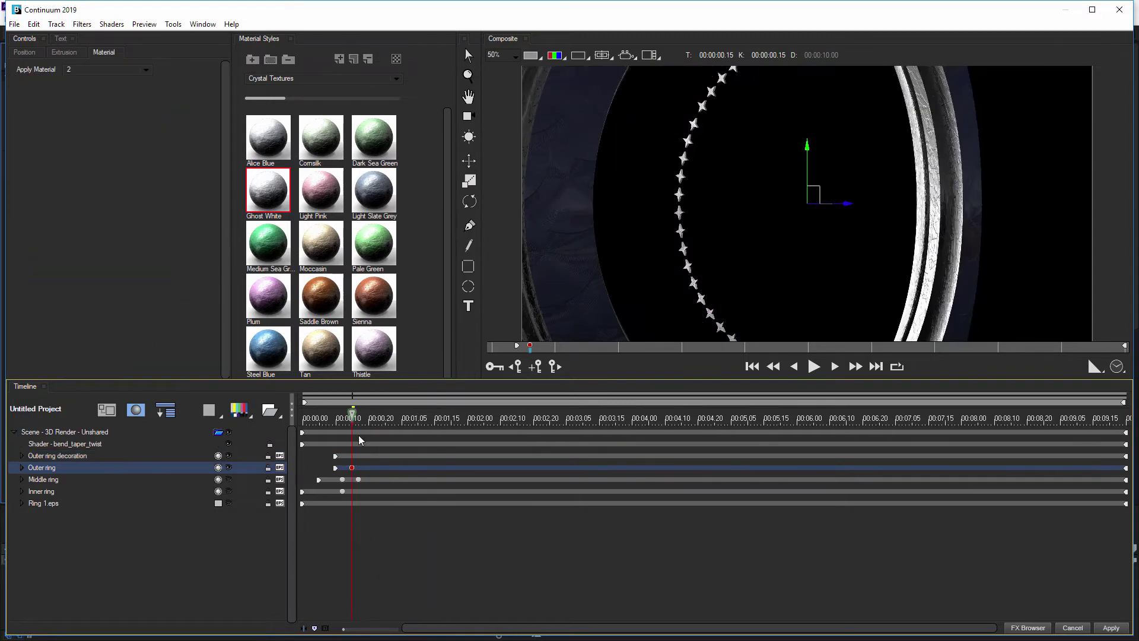
key(Delete)
- At 00:00:00.10, add a Spin Y keyframe on the decoration with a value of 0°
drag(347, 422, 334, 422)
click(336, 455)
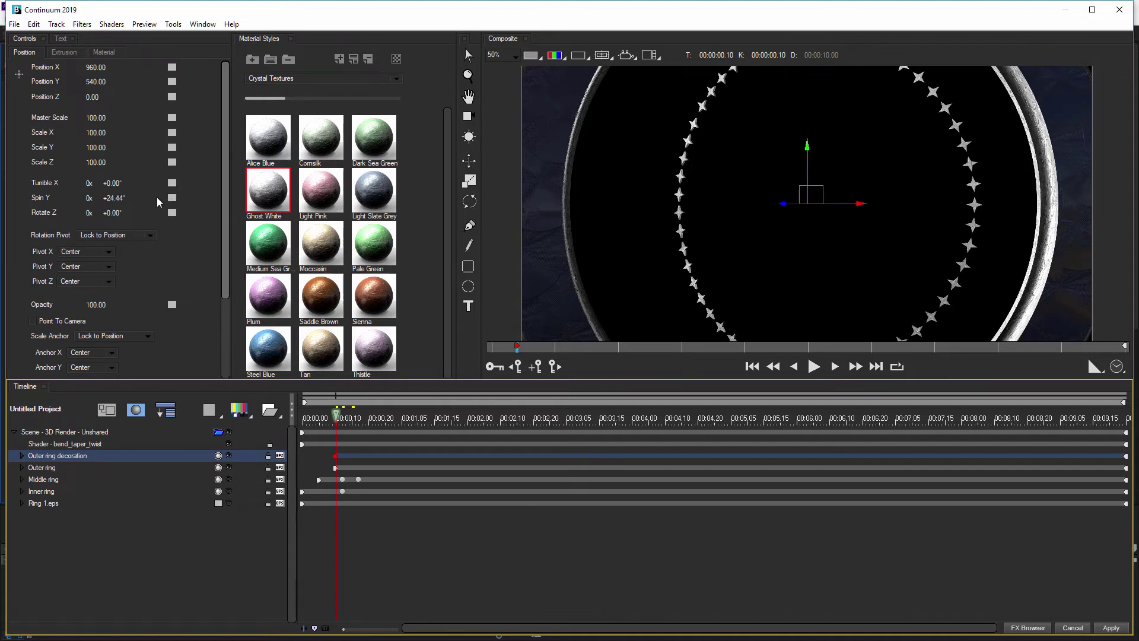
right_click(172, 197)
click(216, 215)
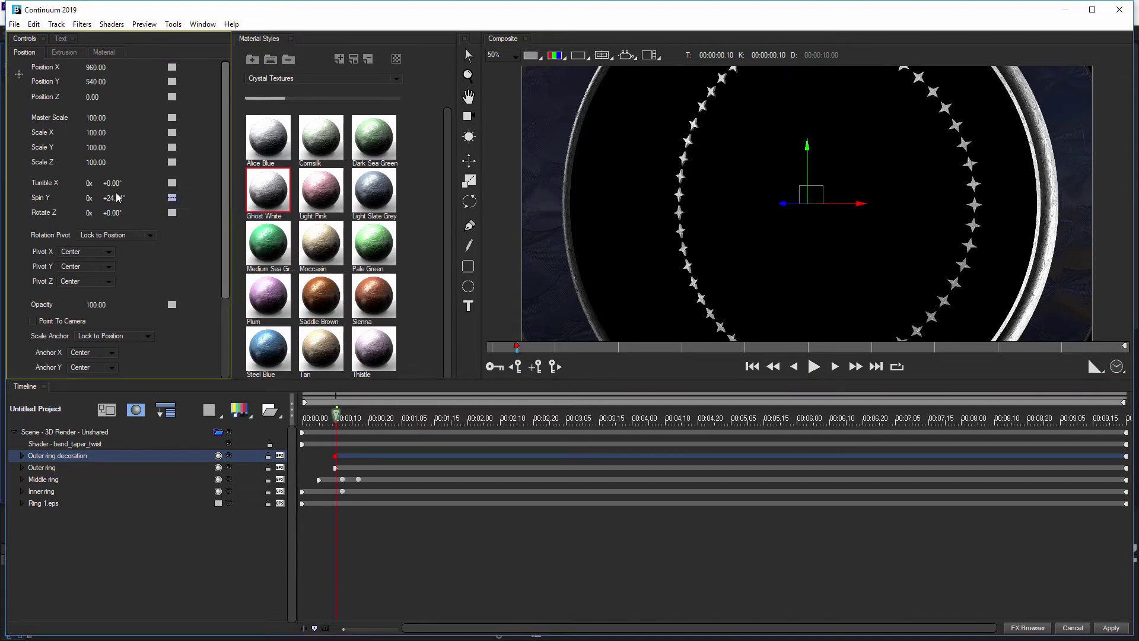
click(121, 199)
text(0)
key(Return)
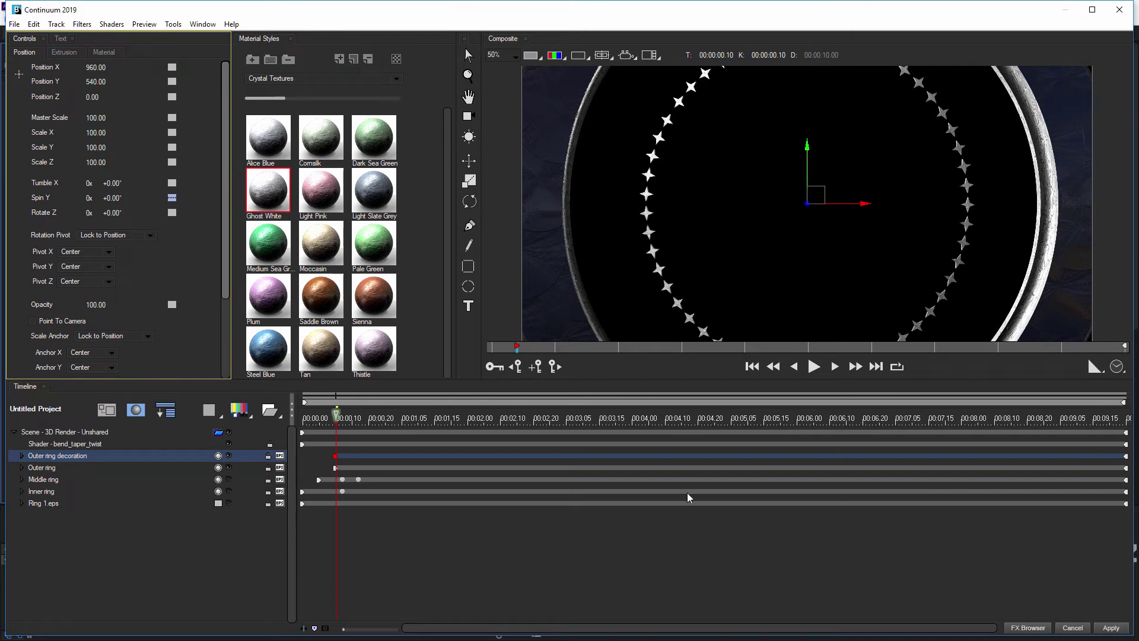
click(1126, 456)
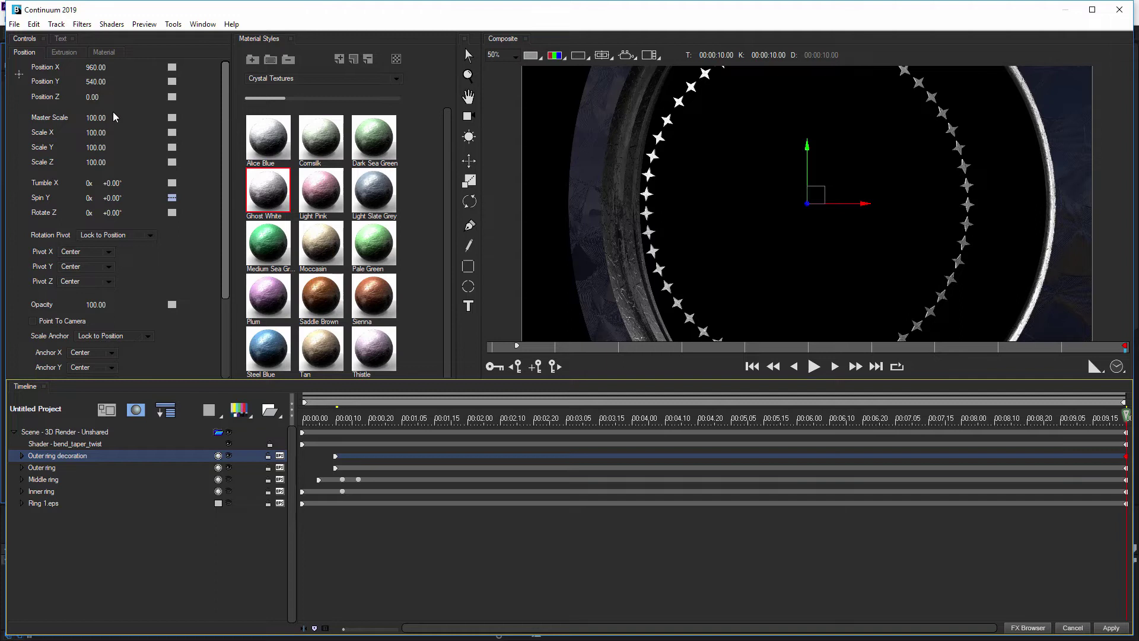
click(336, 468)
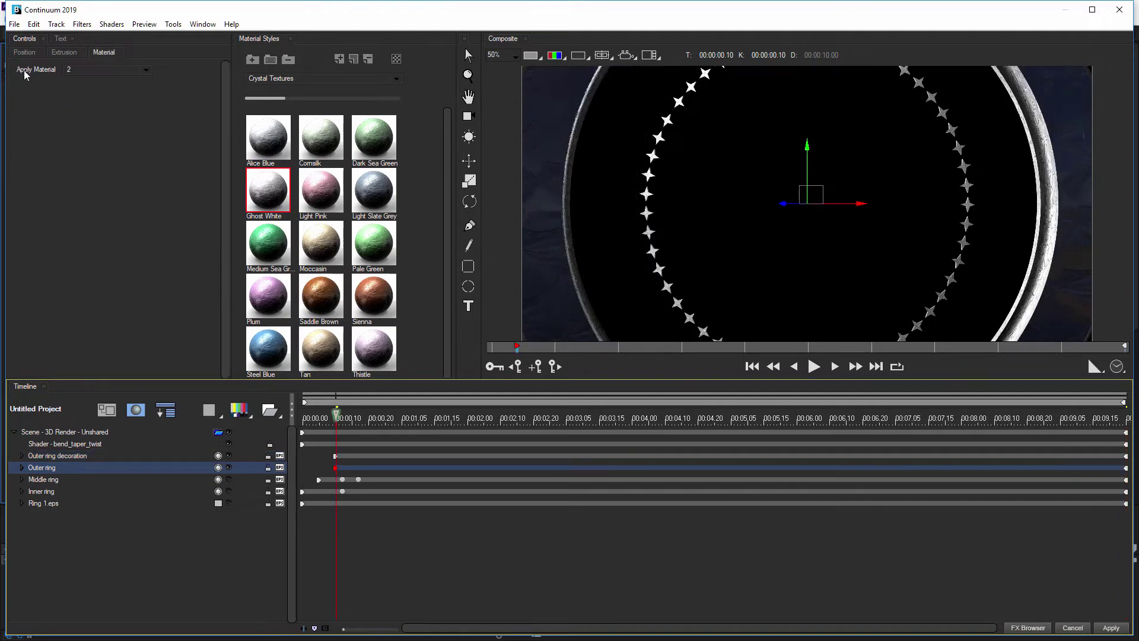
- Key the Outer ring at Position Z 0 (Hold) and Spin Y 0° (Constant)
click(24, 52)
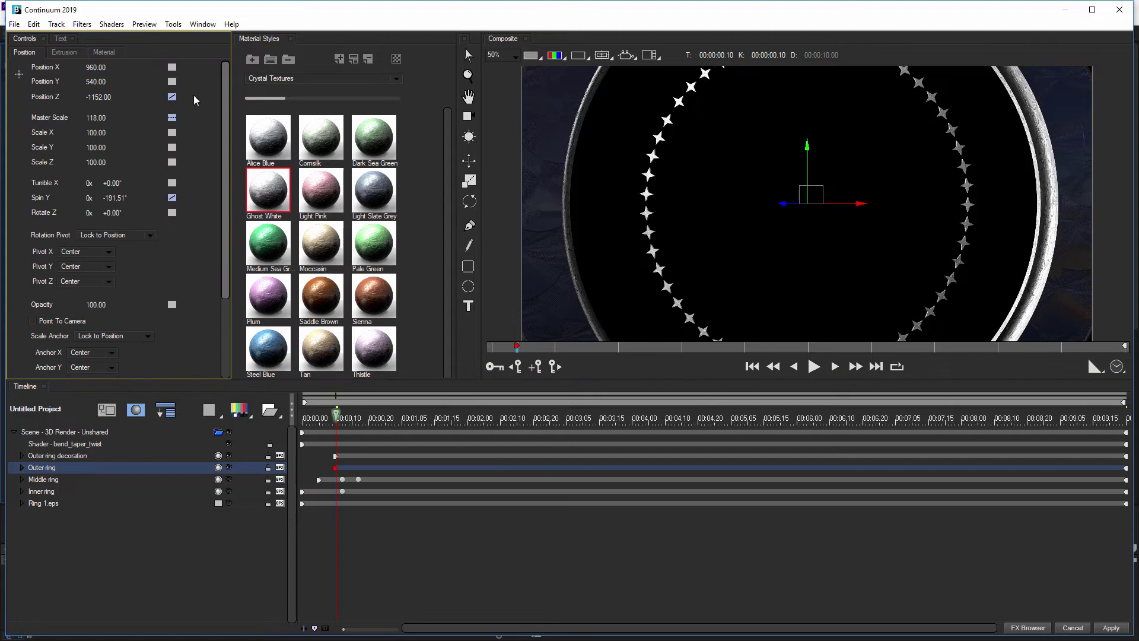
click(171, 98)
click(196, 124)
click(101, 98)
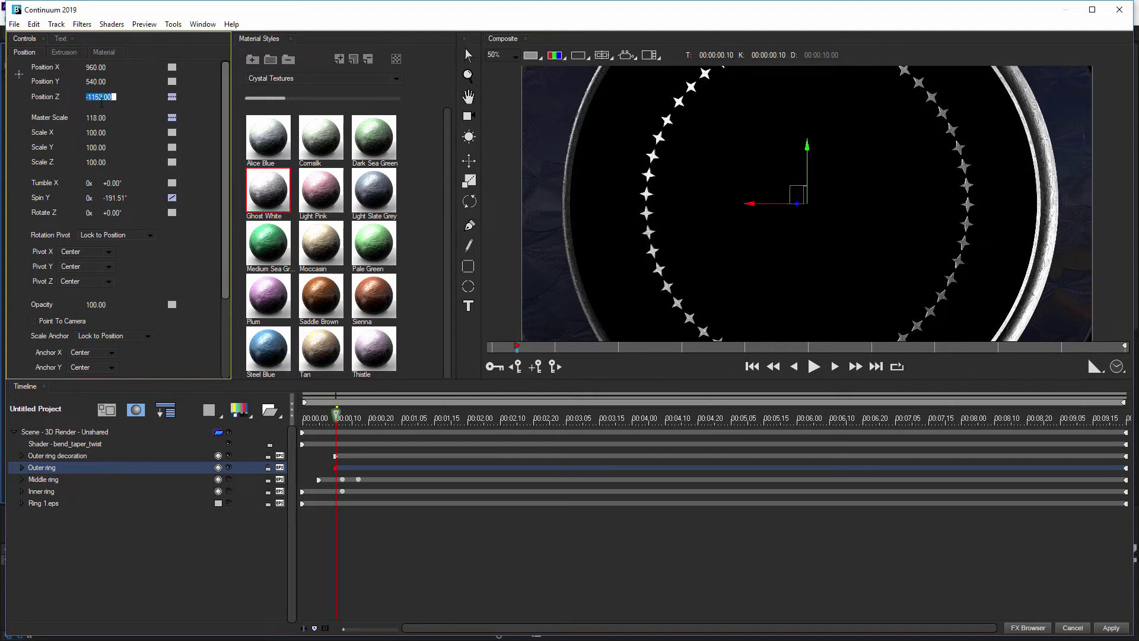
text(0)
key(Return)
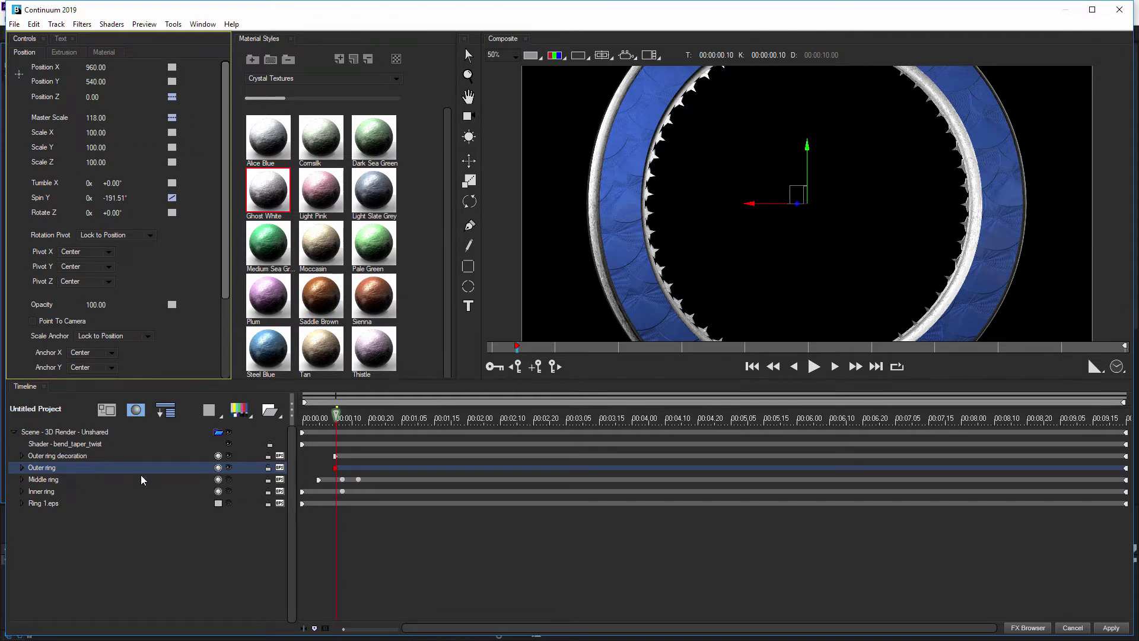
click(172, 198)
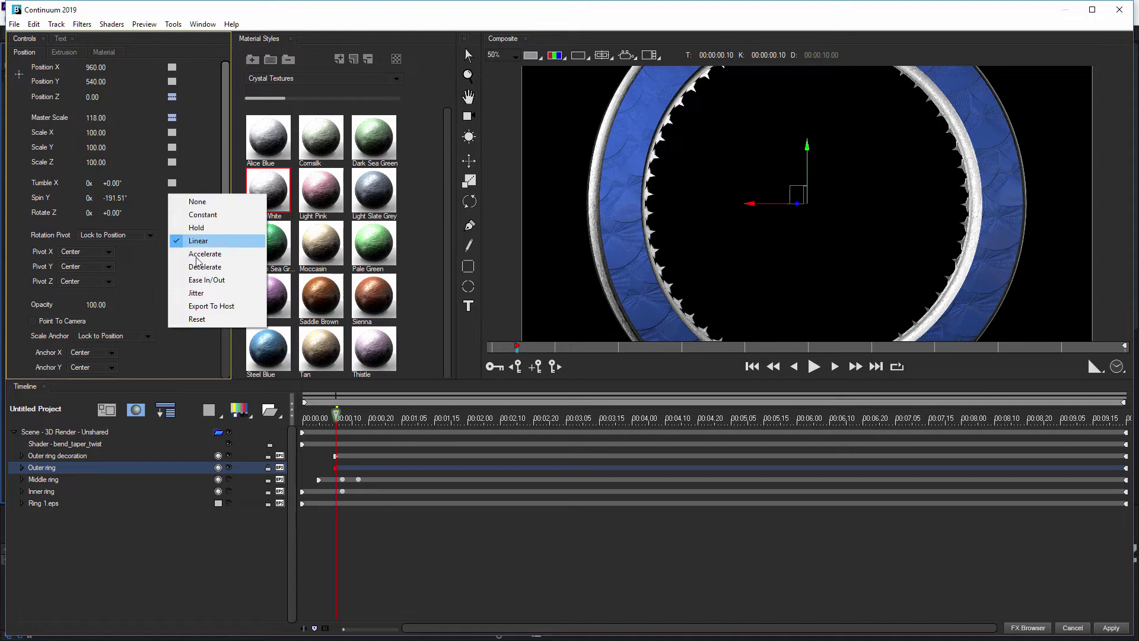
click(203, 217)
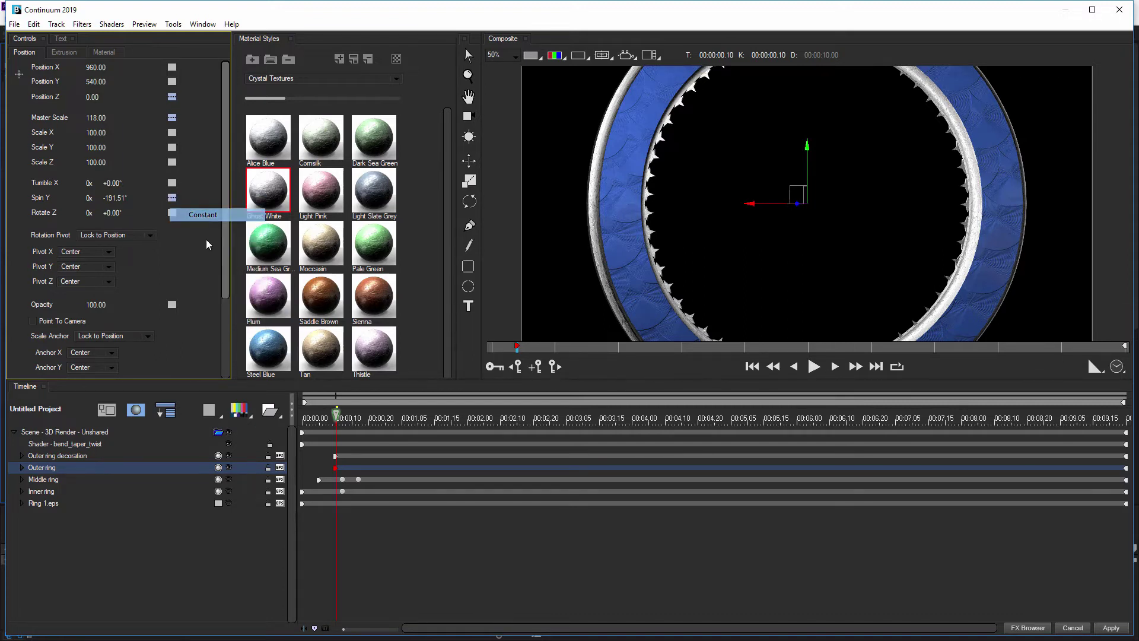
drag(122, 201, 125, 202)
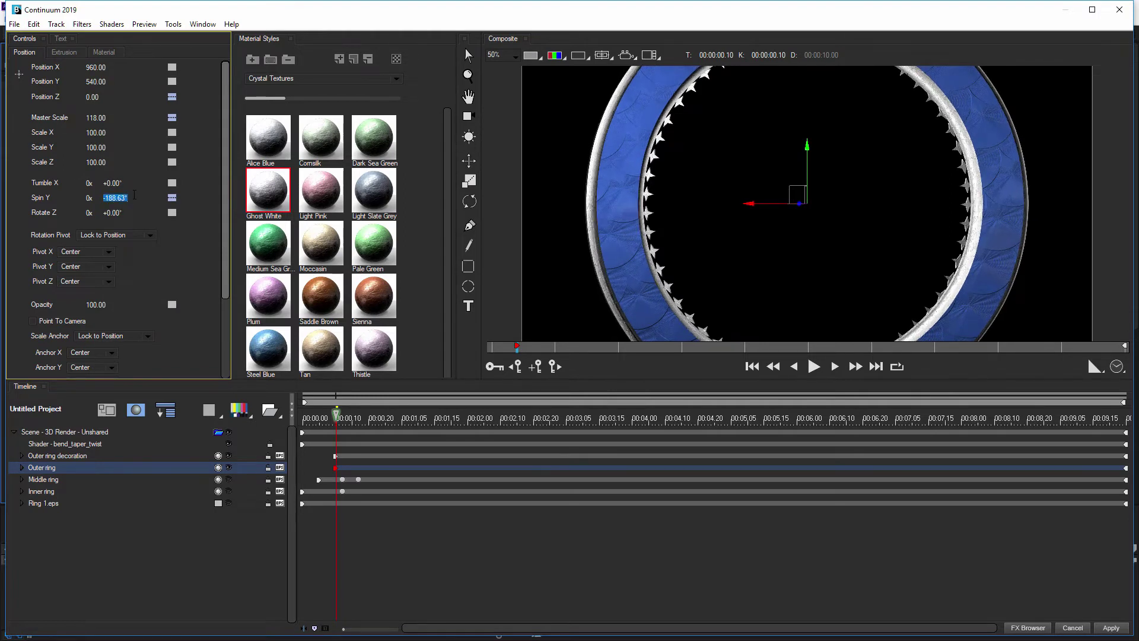
double_click(116, 198)
text(0)
key(Return)
- Set the star decoration's Master Scale to 118 and push Position Z to about -180
click(53, 456)
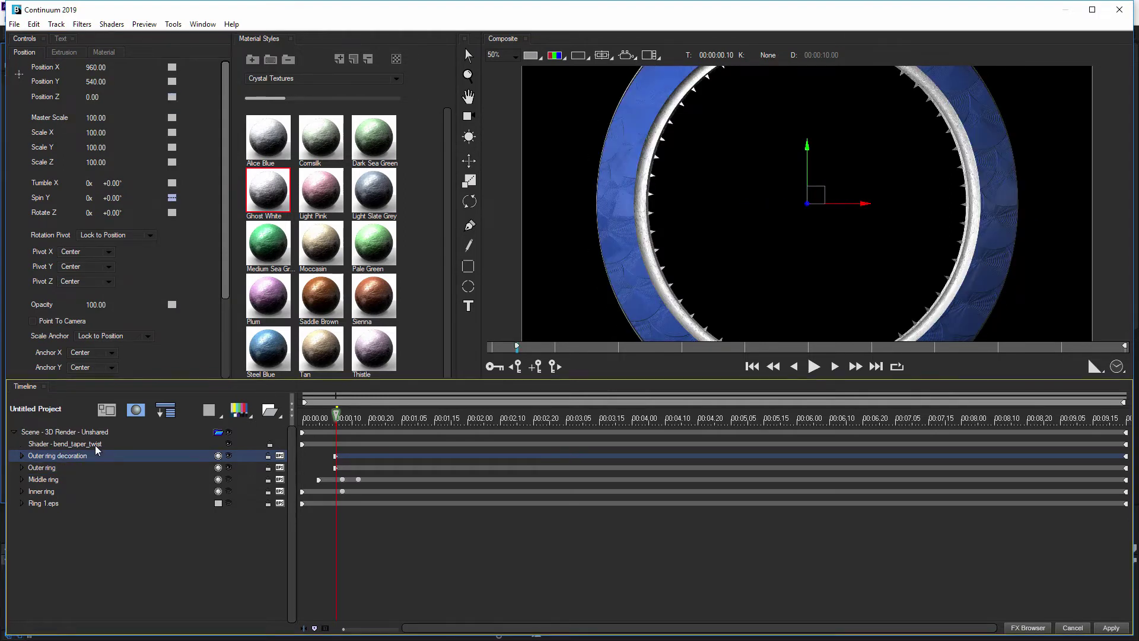
double_click(101, 117)
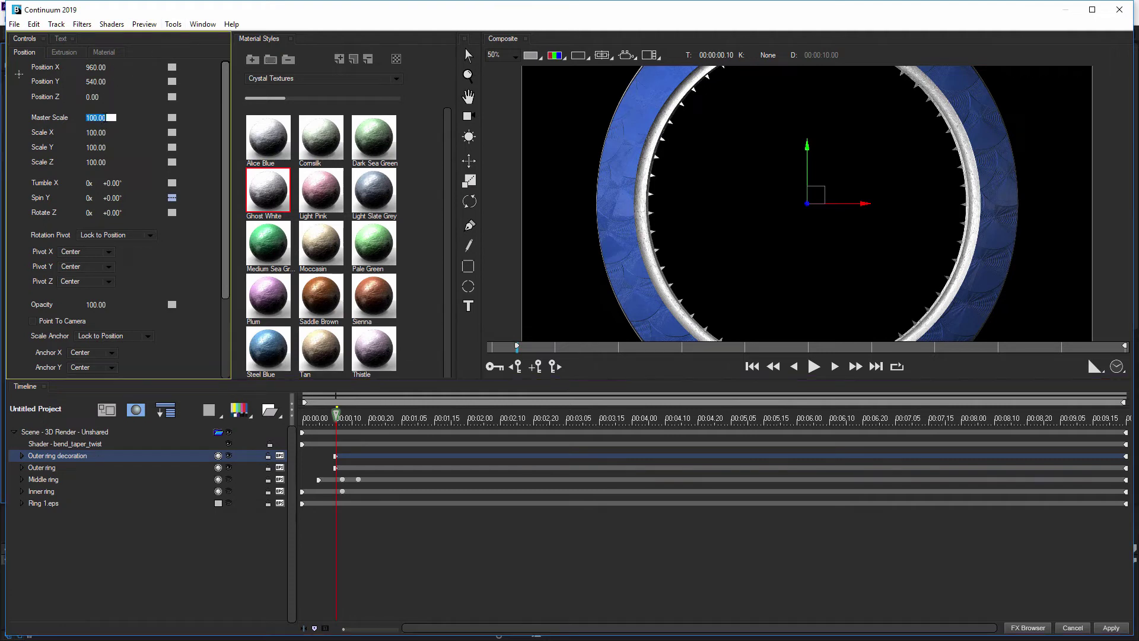
text(118)
key(Return)
drag(92, 96, 97, 97)
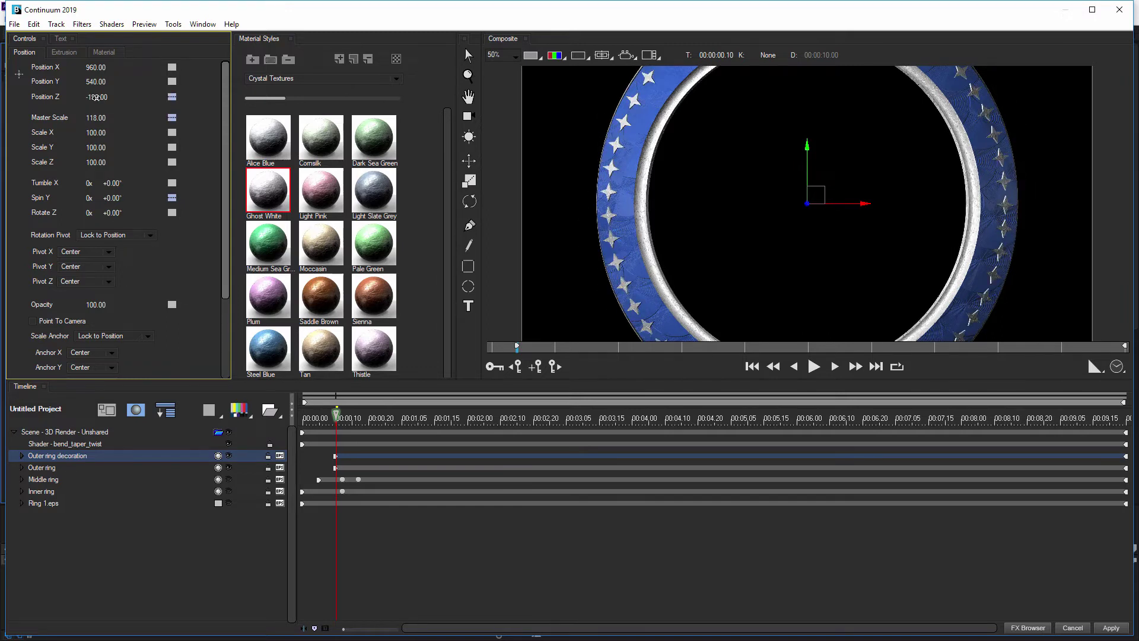
- Try Position Z values from -178 to -79, check in Right view, and settle on -83
text(-178.00-98.00)
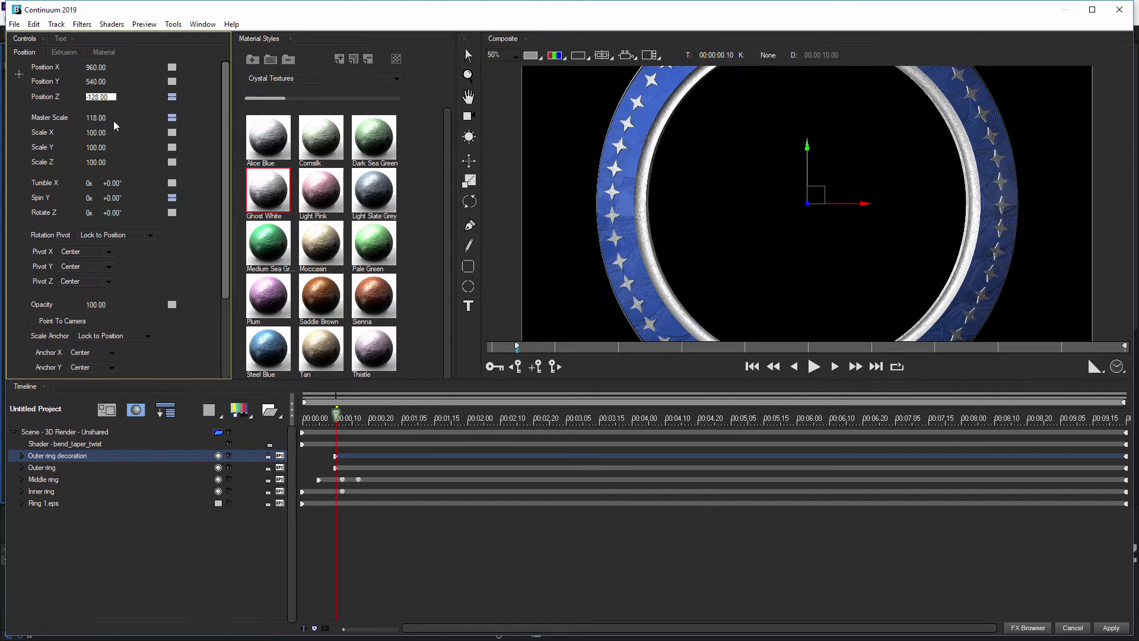
text(-68.00-78.00)
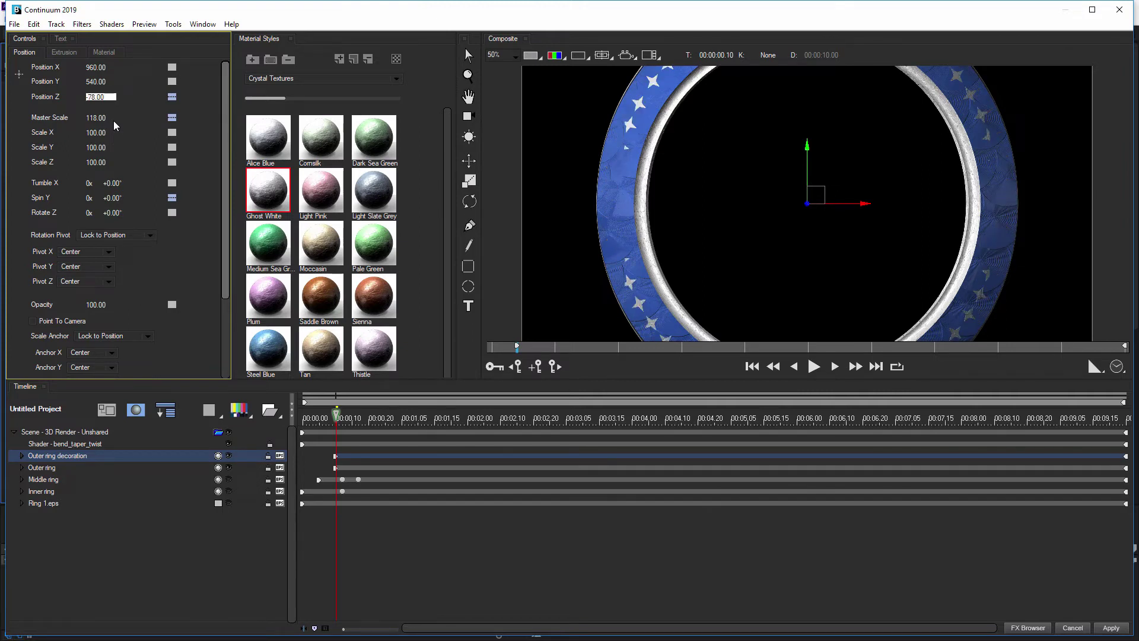
text(-79.00)
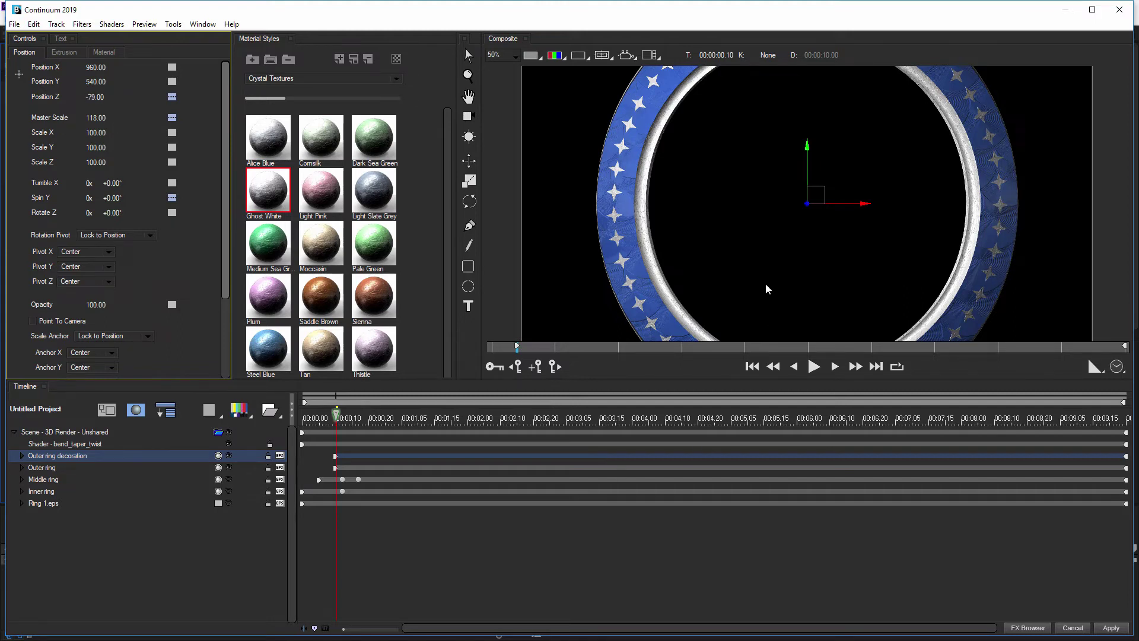
click(615, 55)
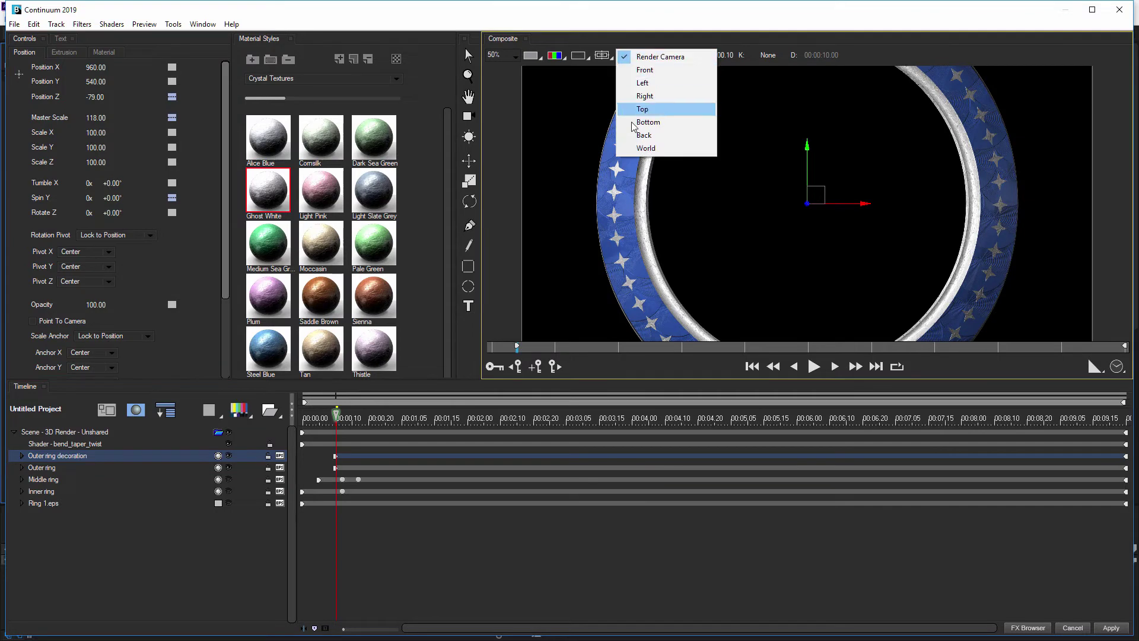
click(646, 96)
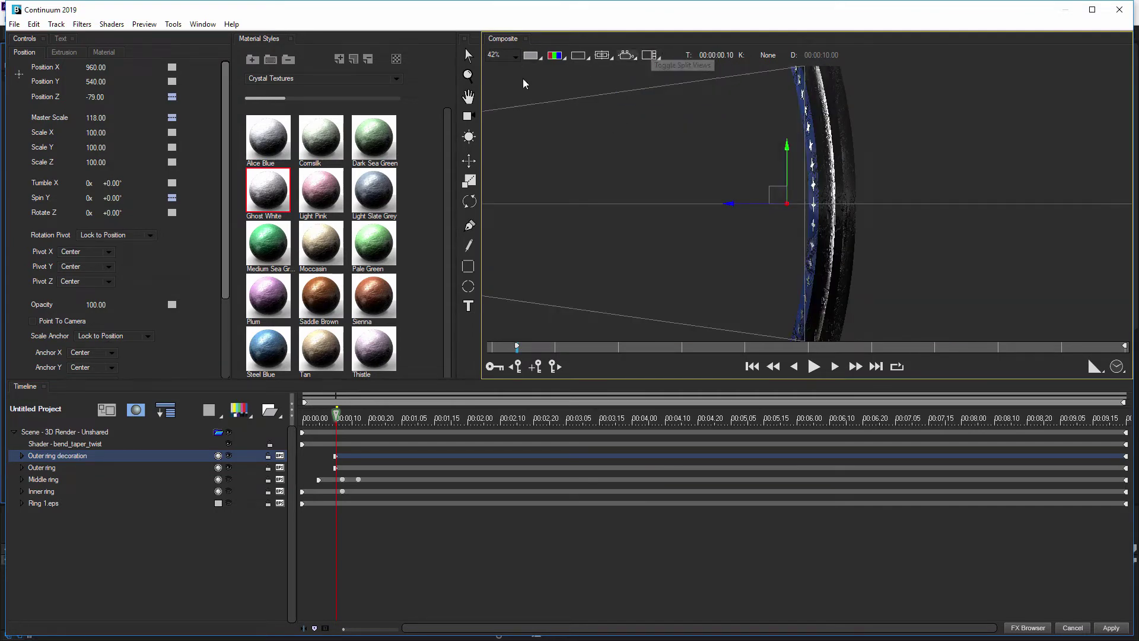
click(106, 98)
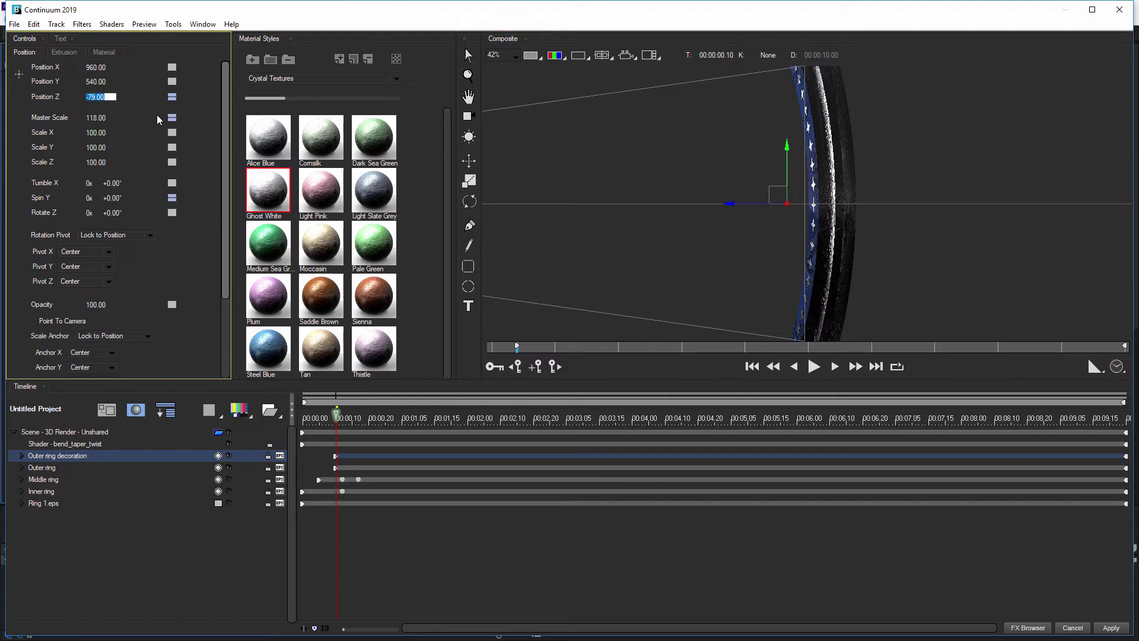
text(-80.00-84.00)
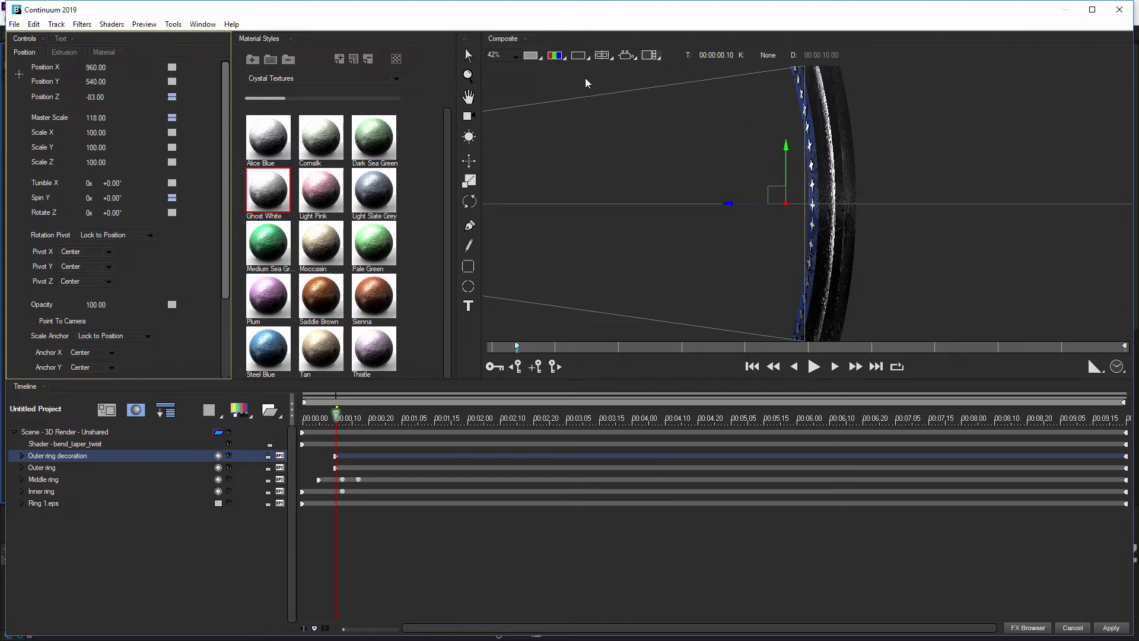
click(605, 56)
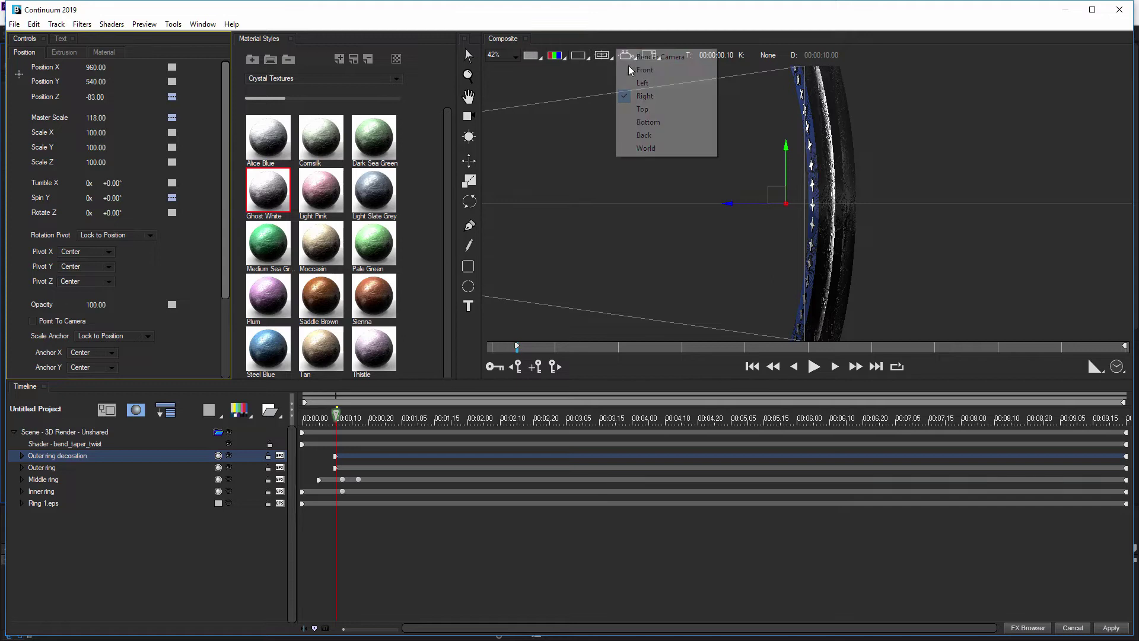
click(644, 61)
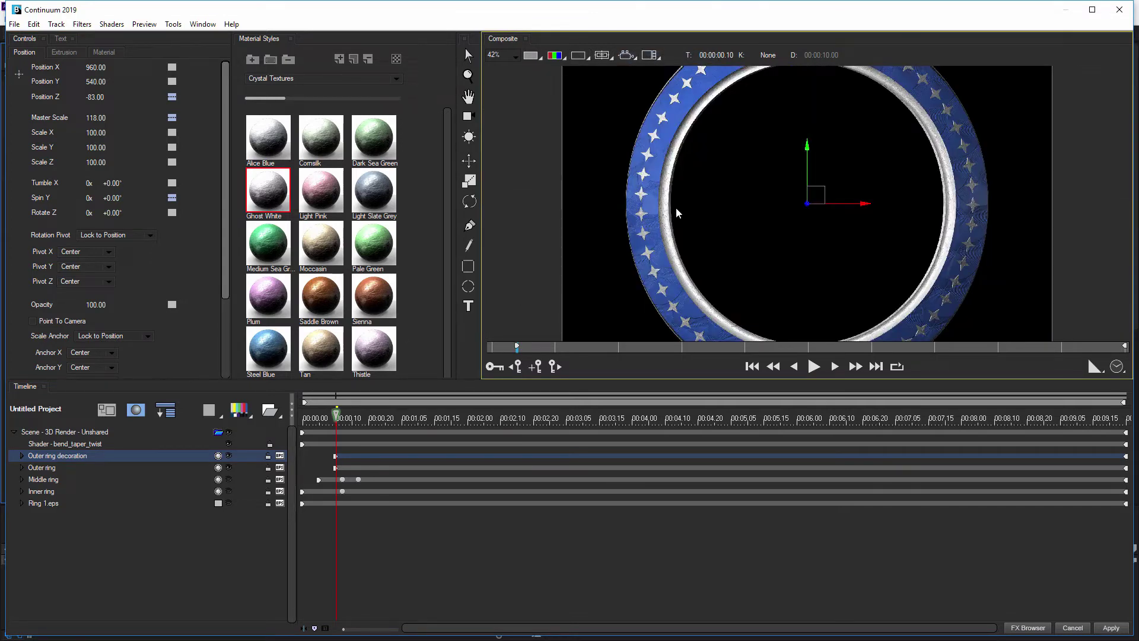
- Group the Outer ring and its star decoration into a collapsed 3D container named 'Outer Ring container'
shift+click(51, 468)
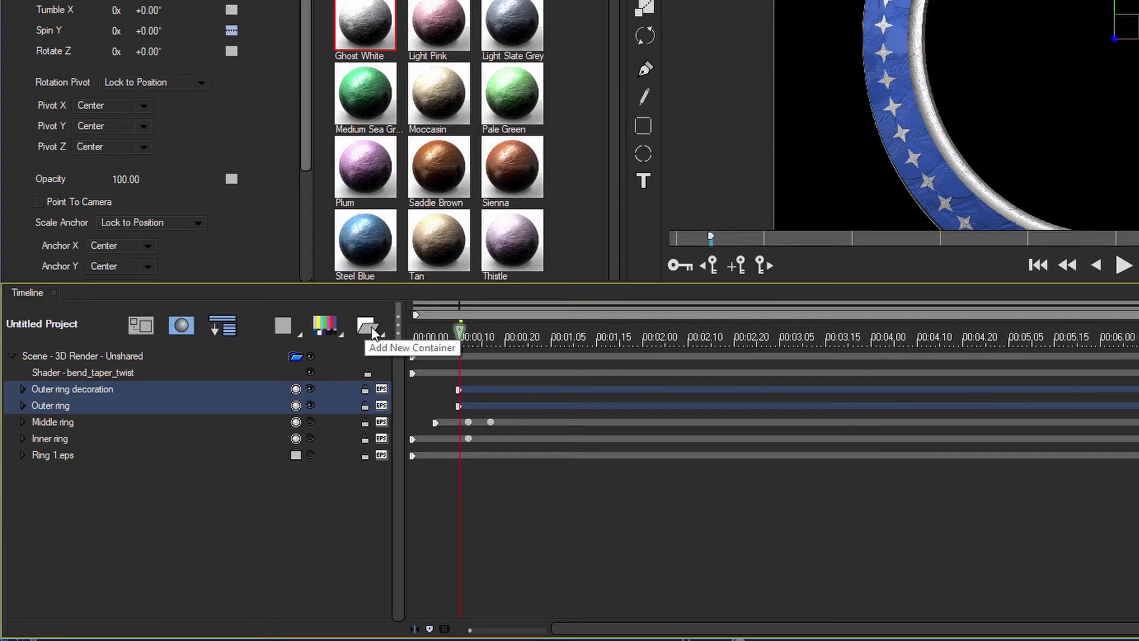
click(373, 332)
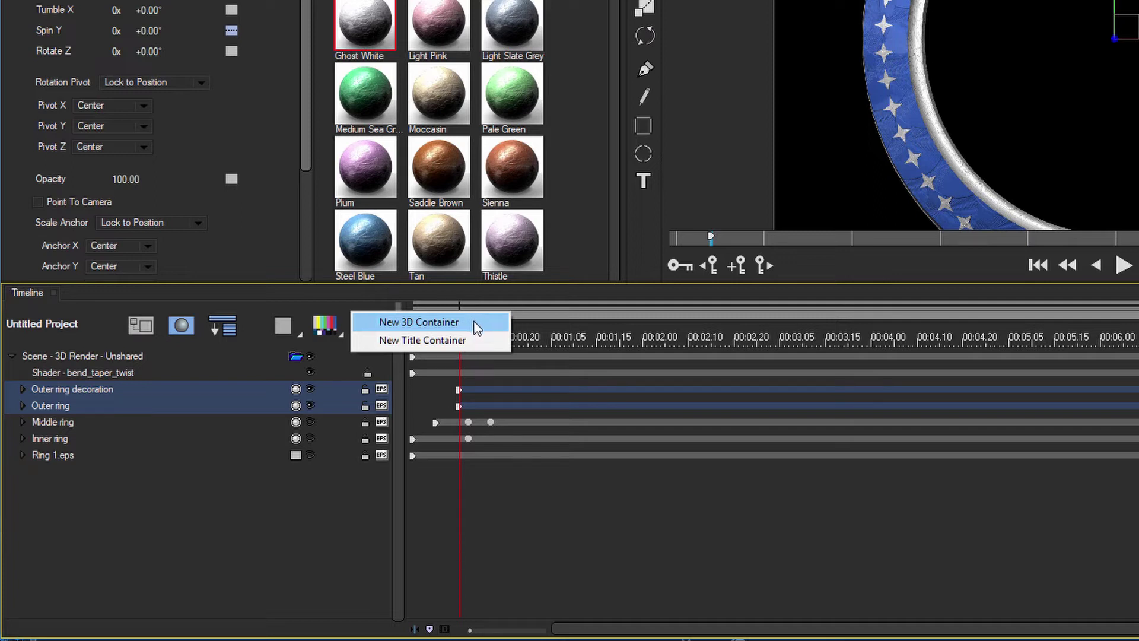
click(476, 323)
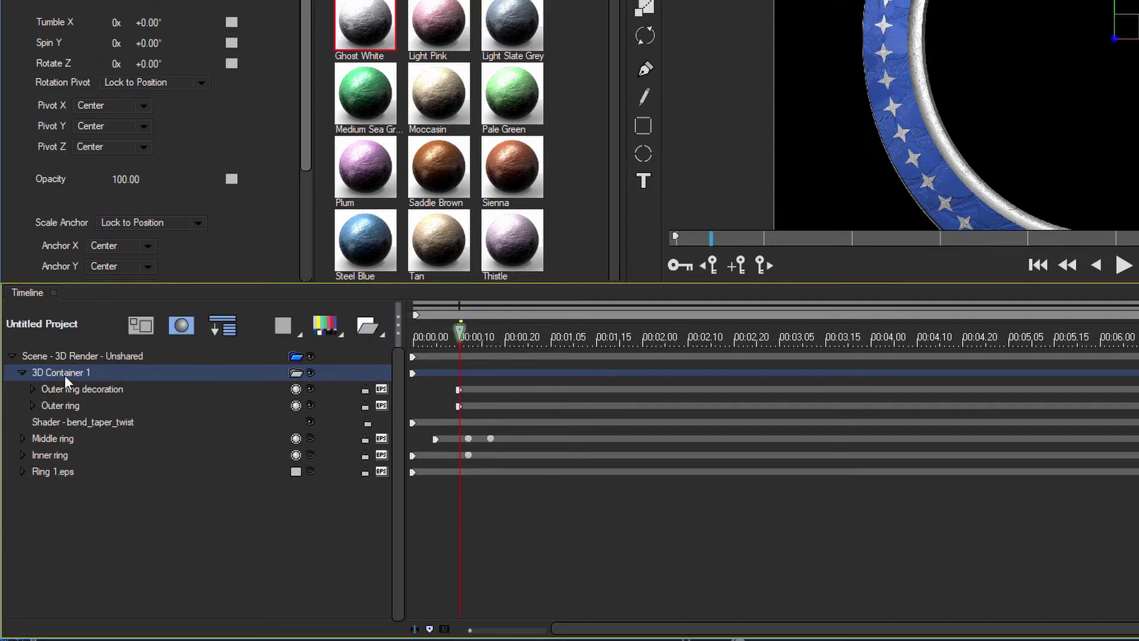
double_click(65, 375)
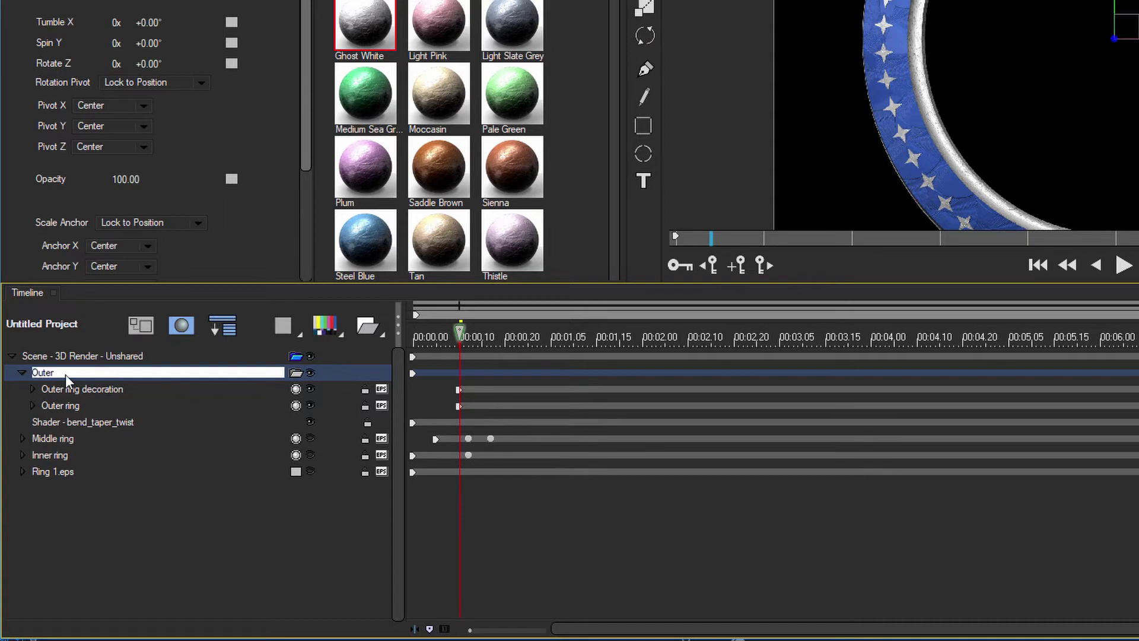
text(Outer Ring container)
key(Return)
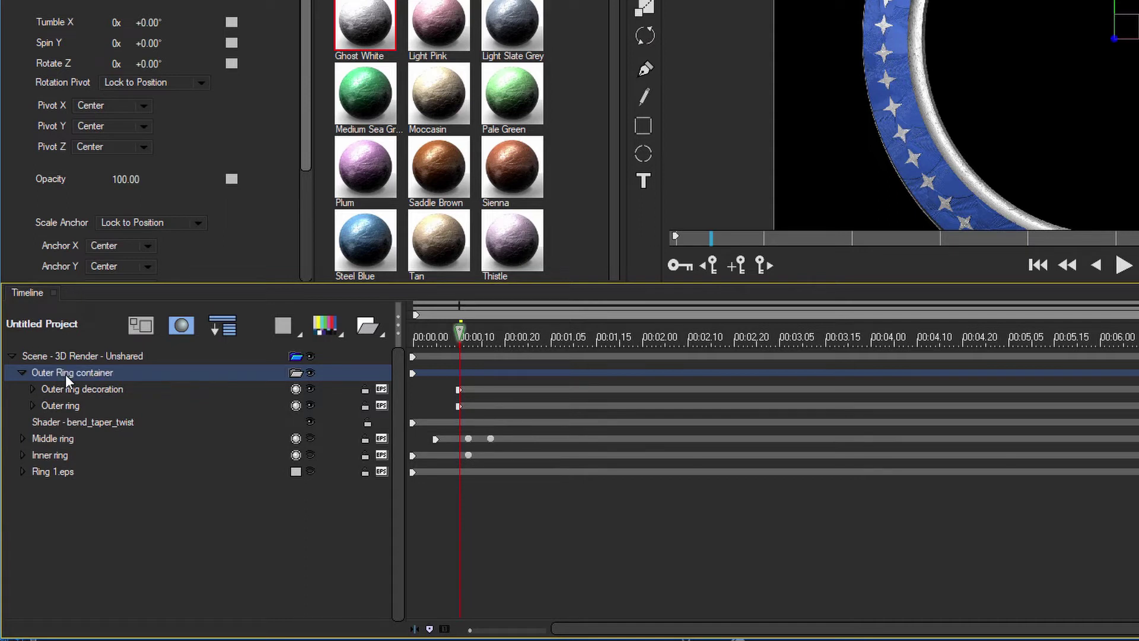
click(22, 372)
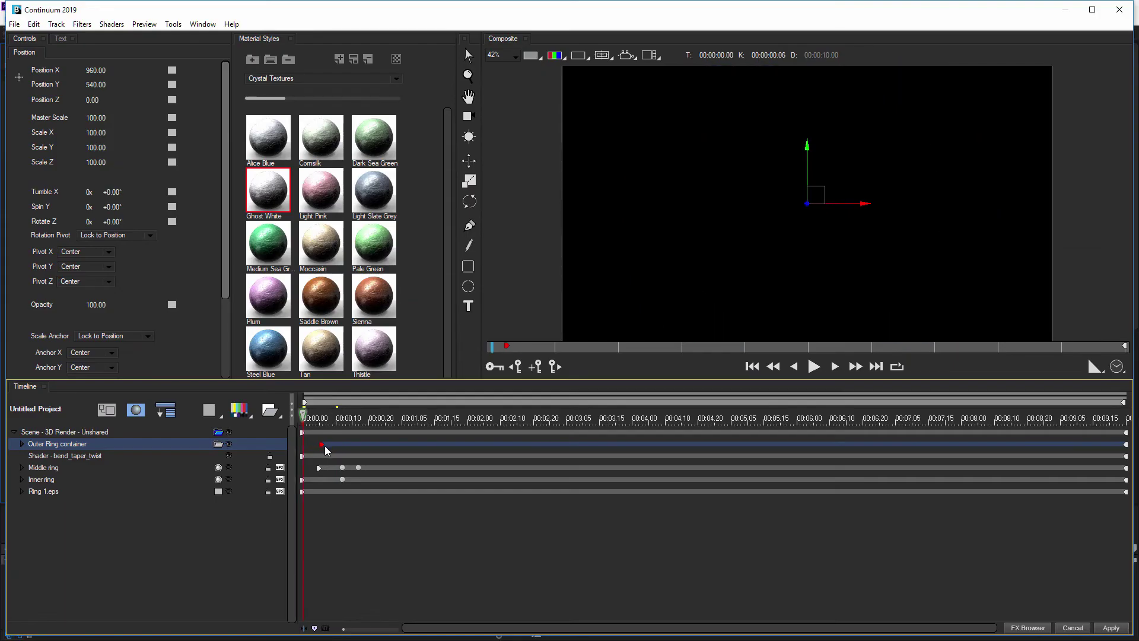
- At frame 12, keyframe the Outer Ring container turned sideways and pushed back to Position Z -4416
click(463, 372)
click(344, 419)
click(498, 367)
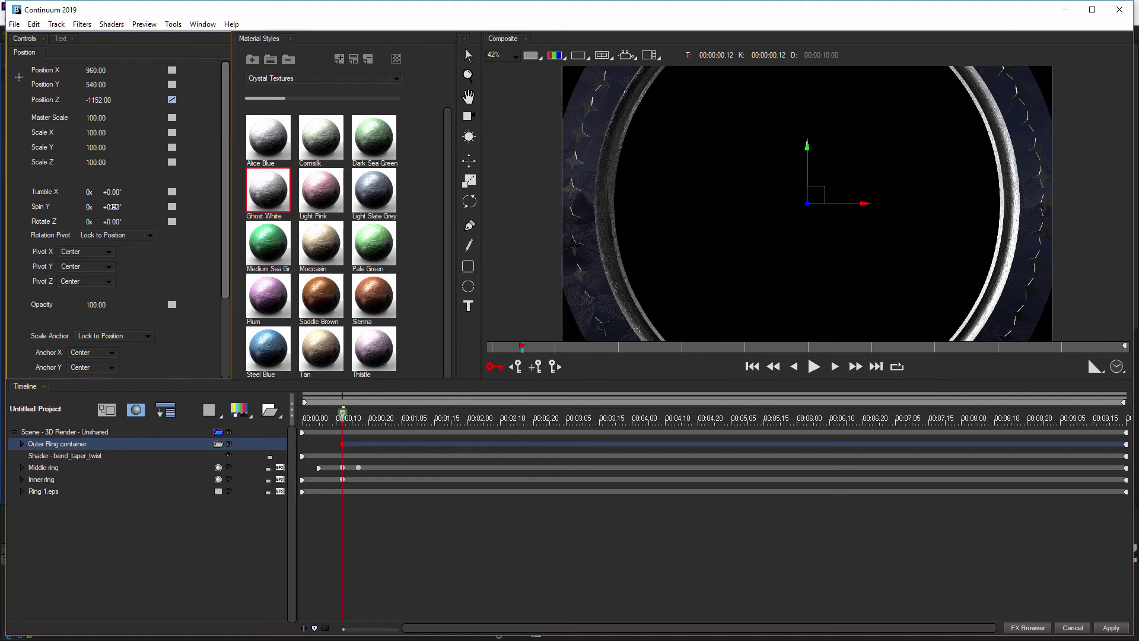
drag(113, 206, 73, 206)
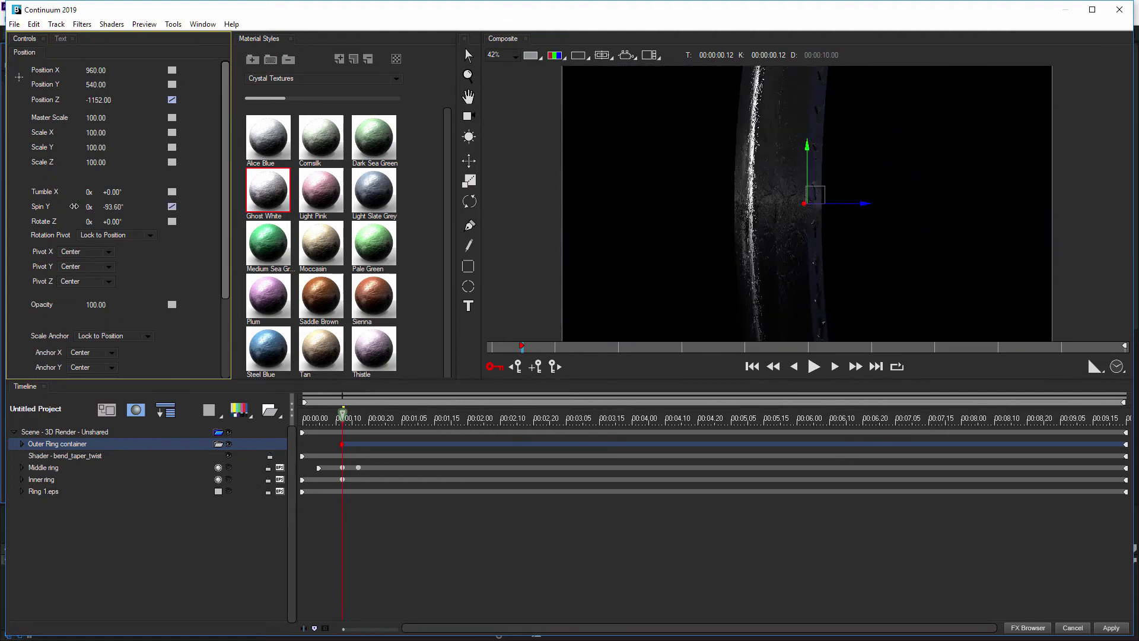
drag(94, 98, 89, 98)
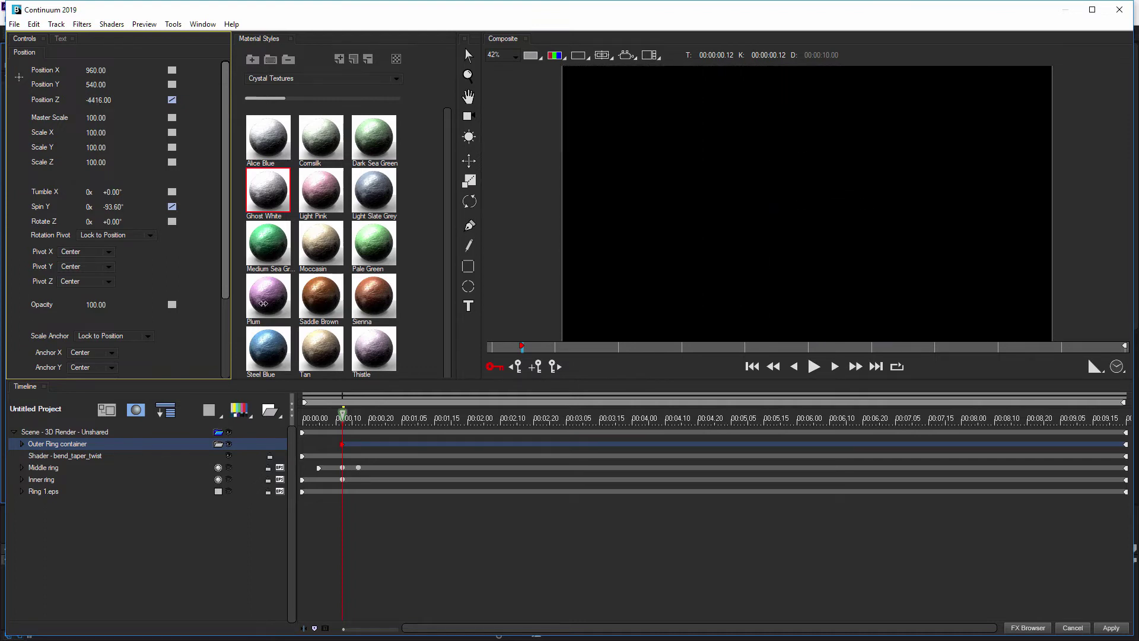
- A few frames later, turn the ring closer to face-on, keeping Position Z at -4416
click(355, 395)
key(Right)
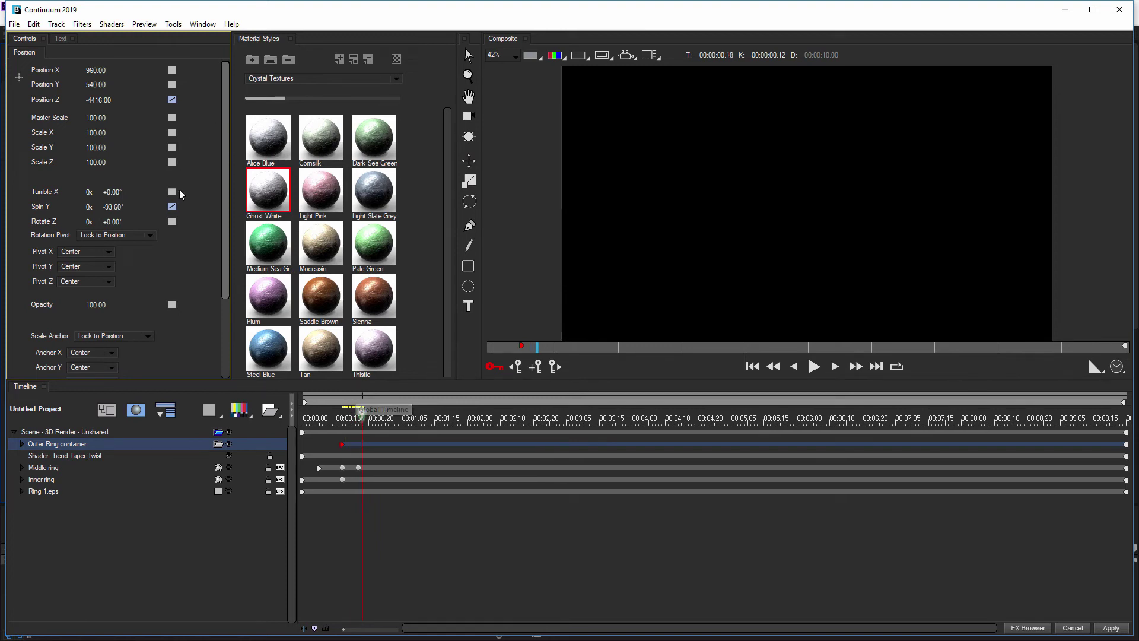
key(Right)
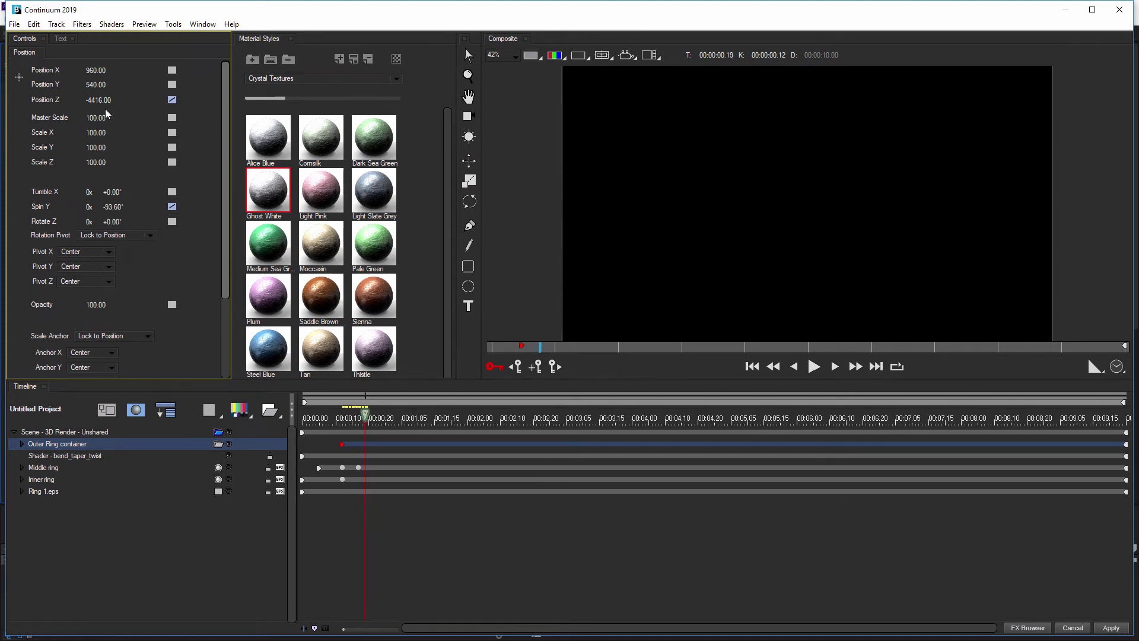
drag(121, 204, 148, 205)
drag(103, 100, 115, 96)
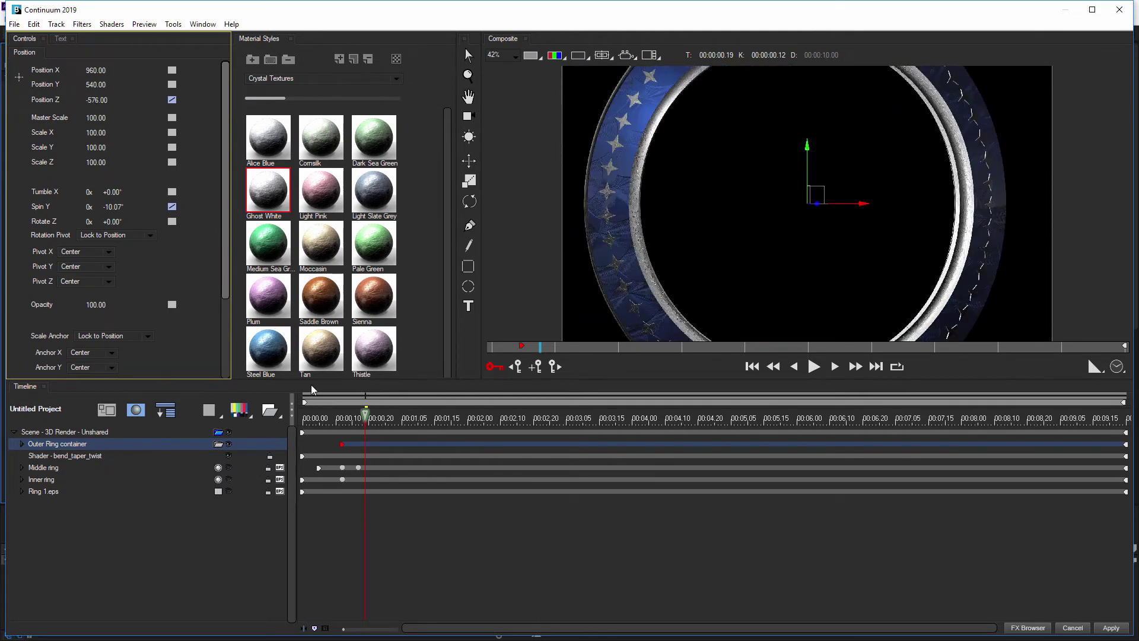
key(ctrl+z)
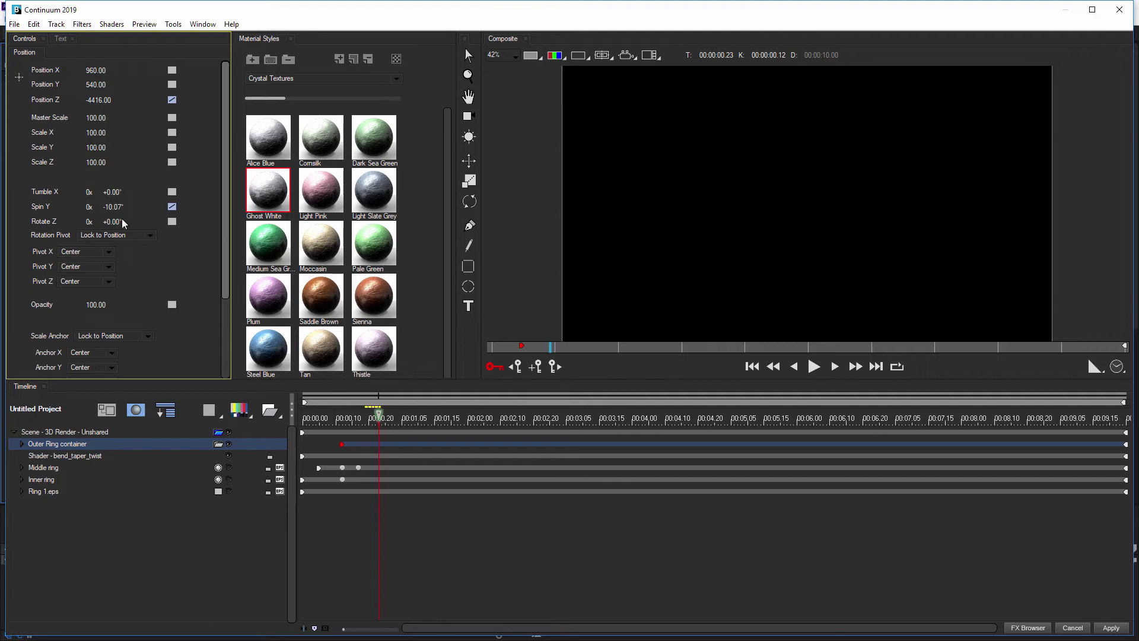
- Key the outer ring's Spin Y nearly face-on at about -11° around frame 20
drag(114, 209, 90, 212)
click(380, 444)
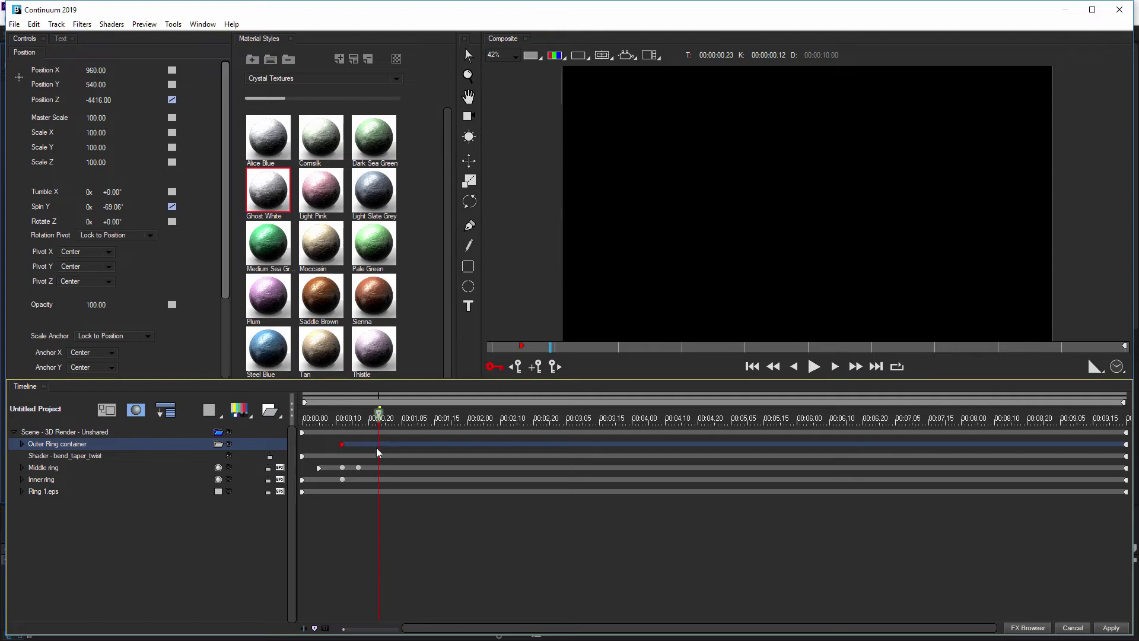
click(373, 446)
key(Left)
key(Left)
key(Left)
key(Left)
drag(114, 212, 139, 207)
- At frame 23, keyframe the container's Position Z at 0
key(Right)
key(Right)
key(Right)
key(Right)
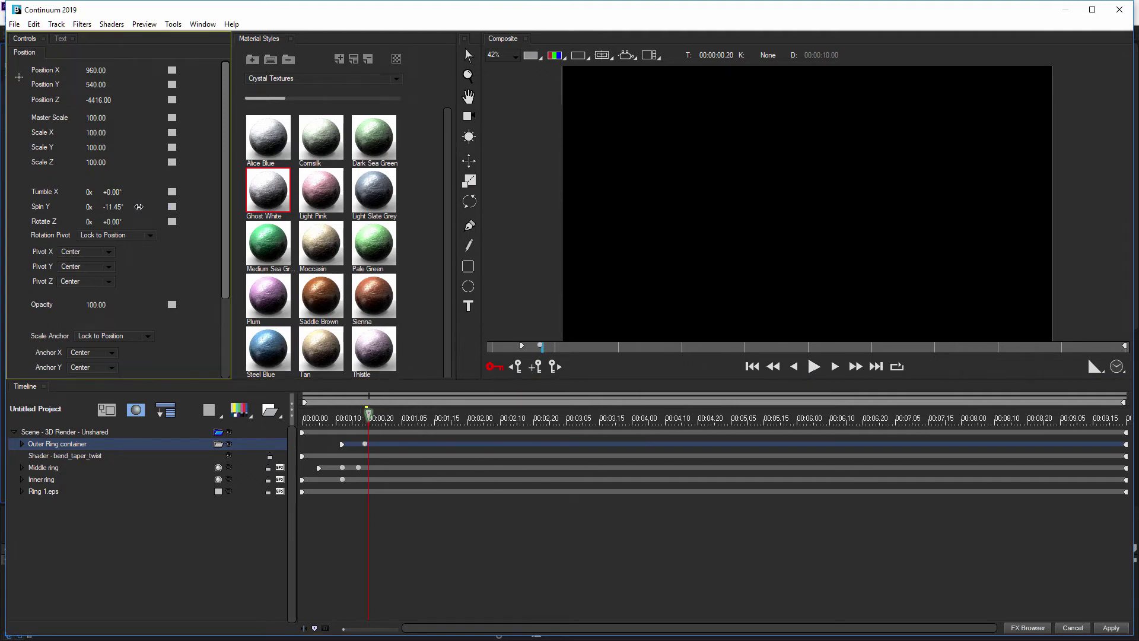
drag(97, 102, 111, 100)
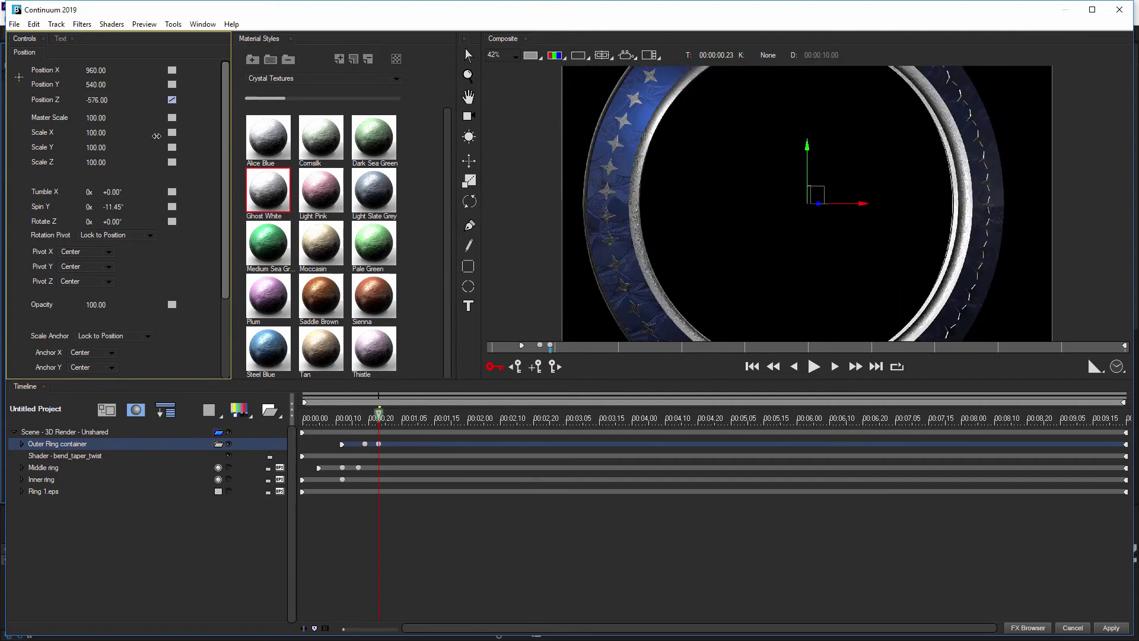
click(101, 100)
text(0)
key(Return)
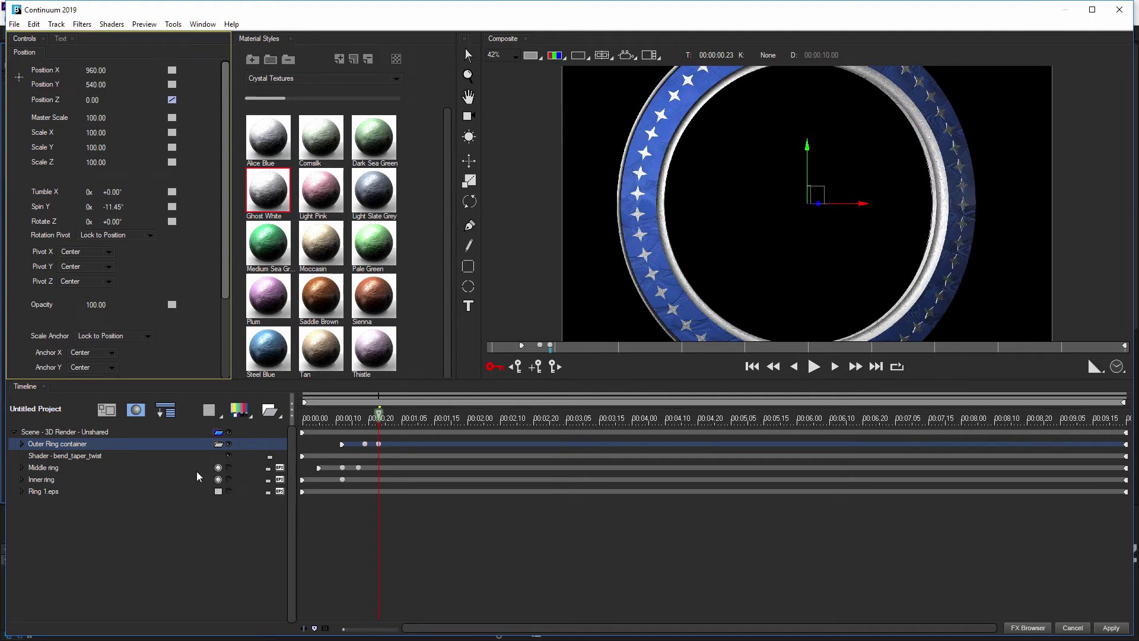
- Show the Inner ring again and key Spin Y +14.49° at the clip's final frame
click(229, 480)
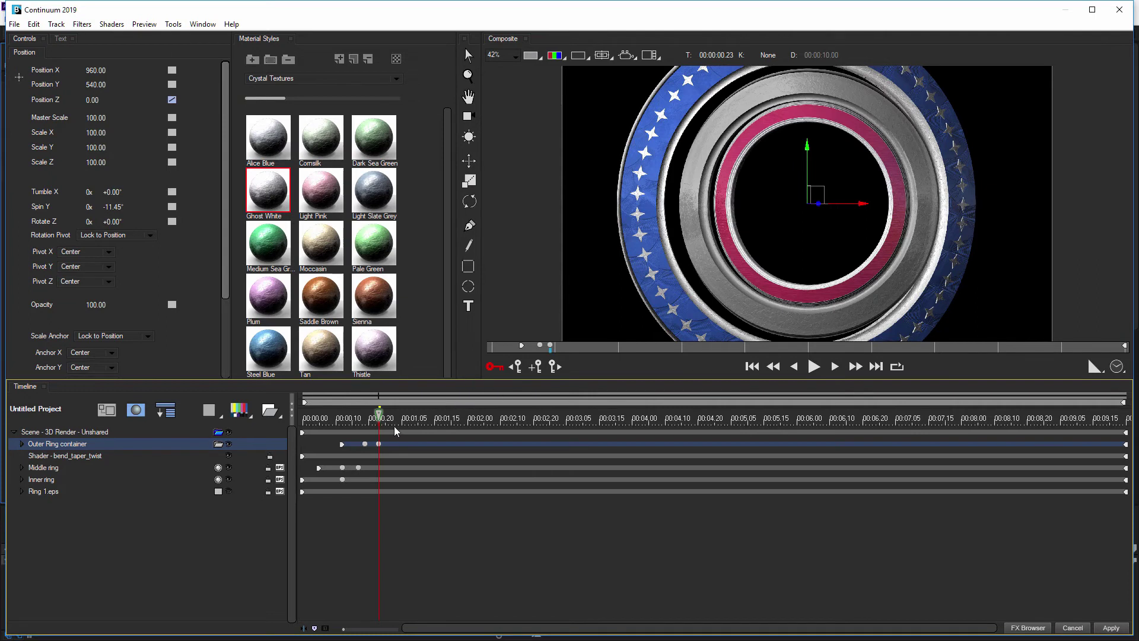
drag(385, 415, 939, 408)
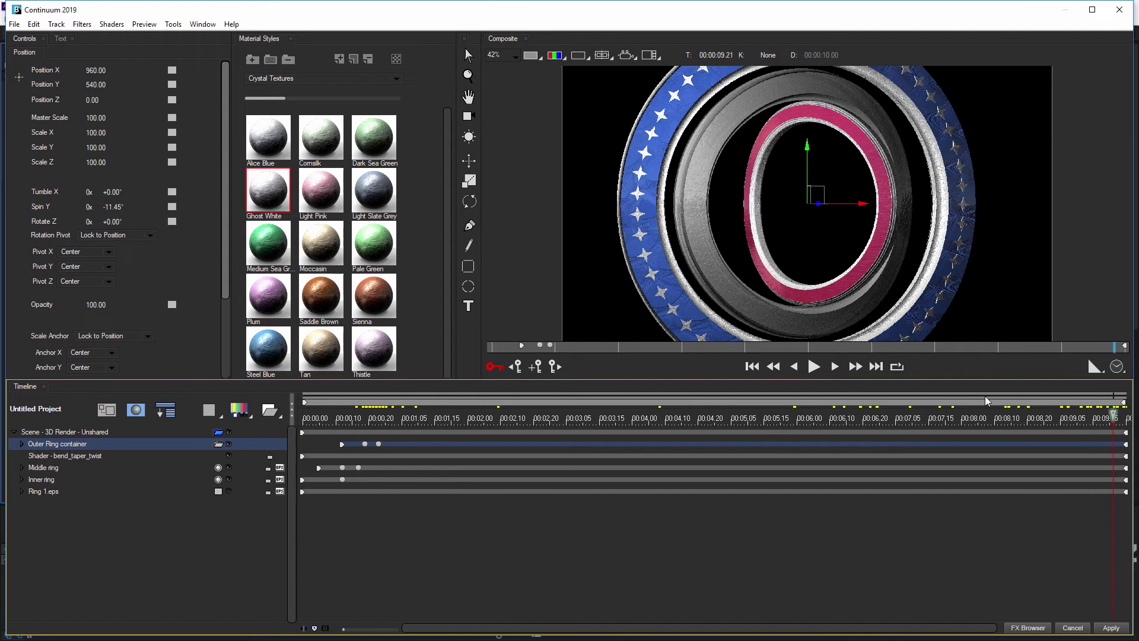
drag(985, 396, 943, 401)
drag(1093, 399, 1131, 398)
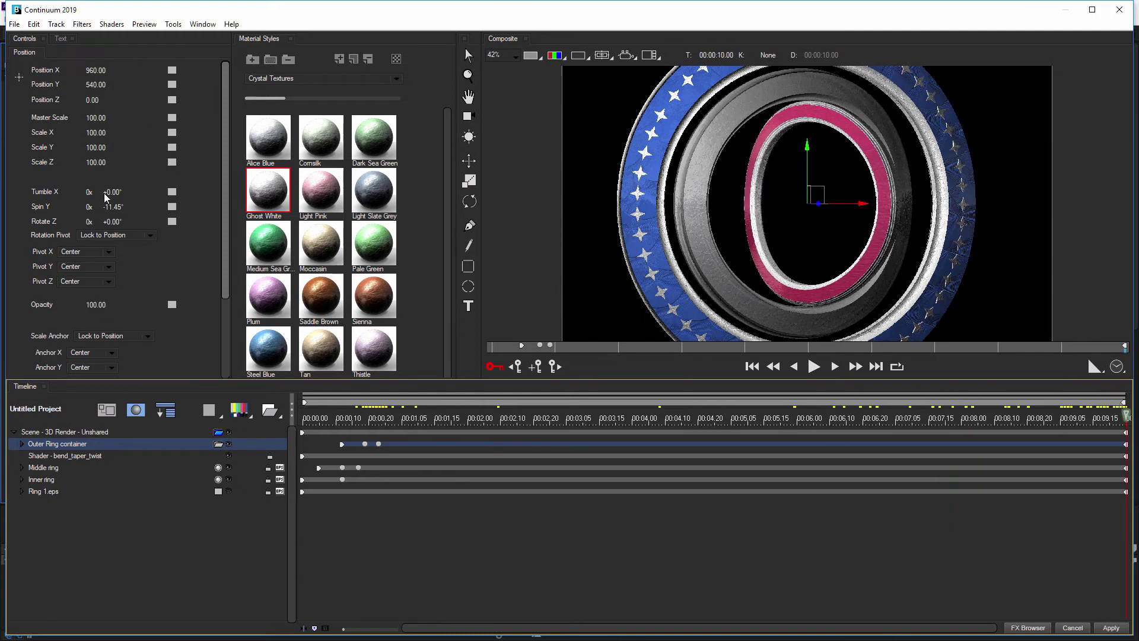
drag(112, 209, 121, 207)
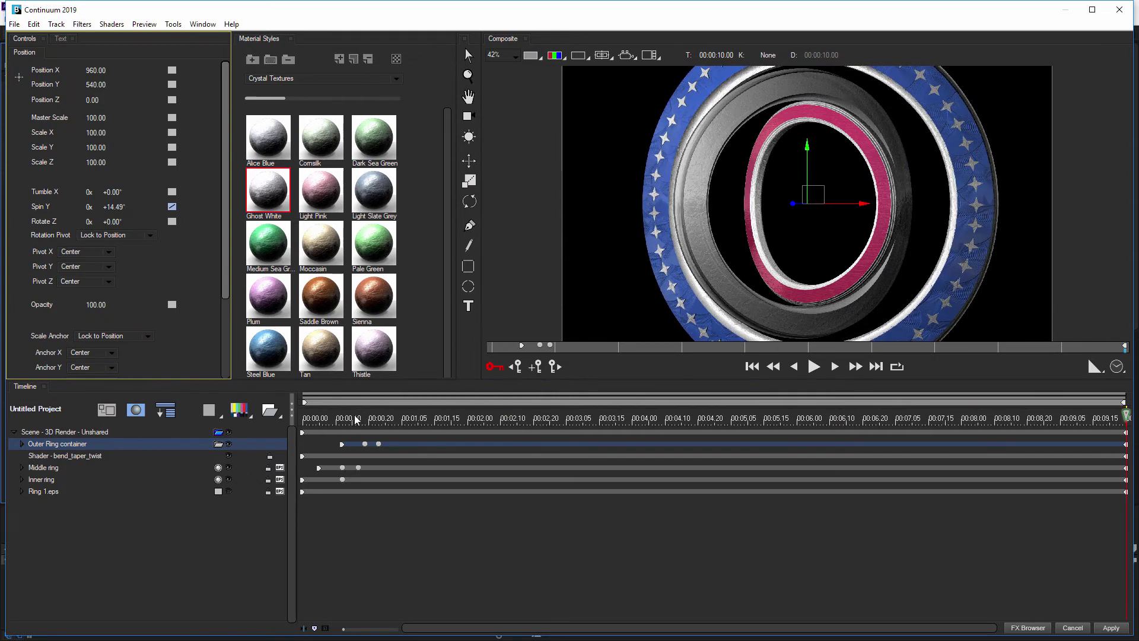
- Scrub between roughly 1 and 9 seconds to preview the ring's slow spin
drag(352, 420, 300, 429)
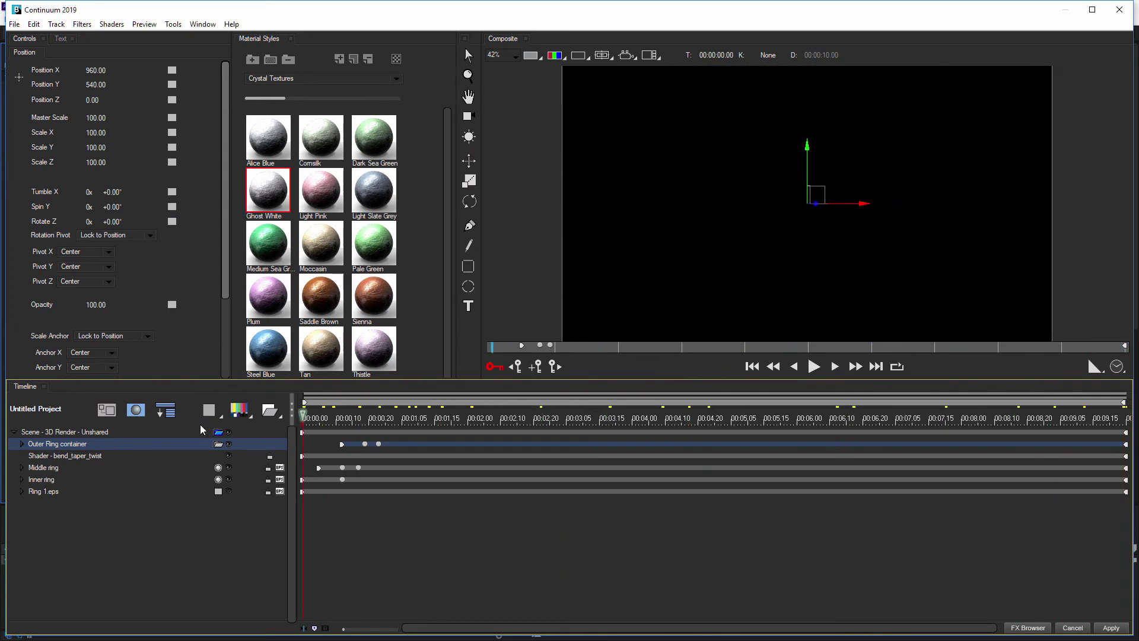
click(710, 419)
click(1060, 419)
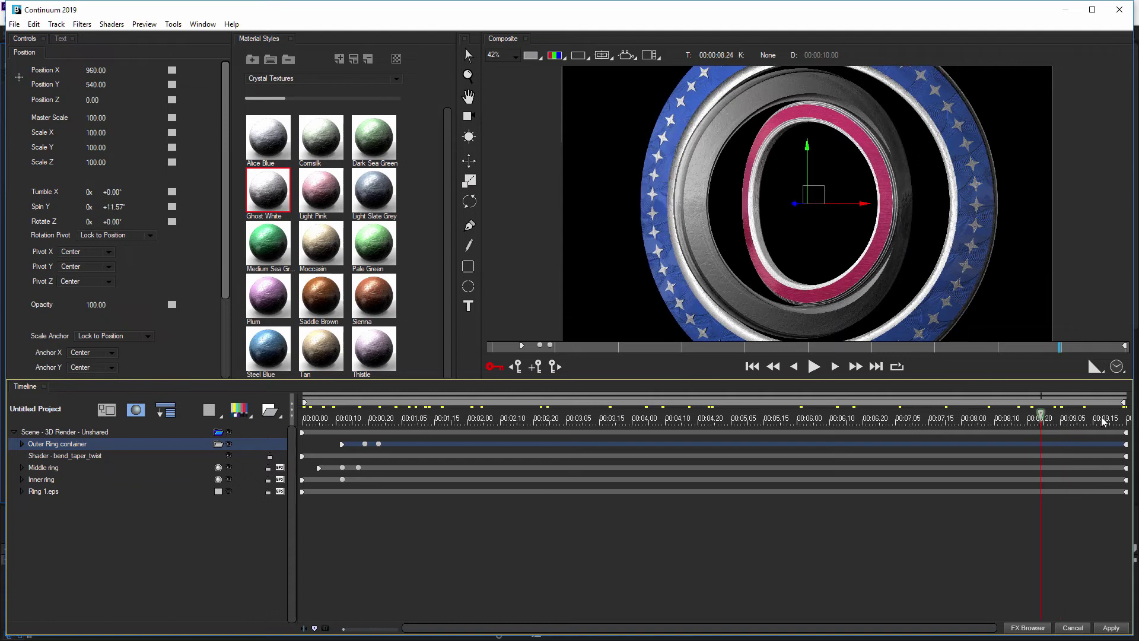
drag(1060, 415, 1103, 416)
drag(920, 419, 701, 417)
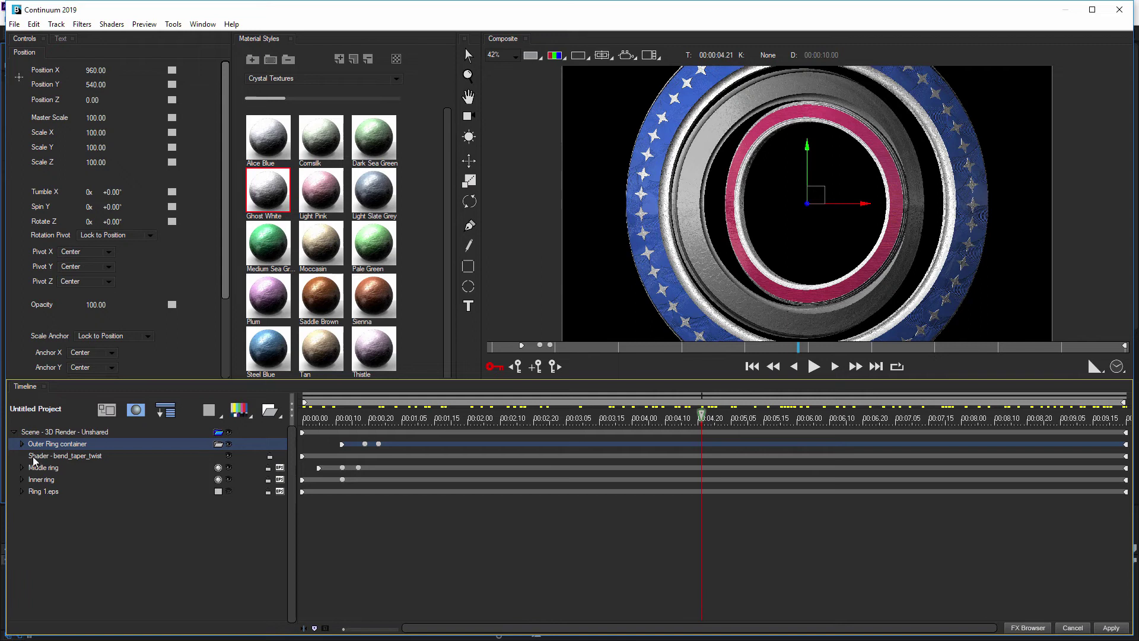
- Move Shader - bend_taper_twist up under Scene and collapse the Outer Ring container
click(68, 456)
mouse_move(75, 460)
mouse_down()
mouse_move(82, 449)
mouse_move(96, 458)
mouse_up()
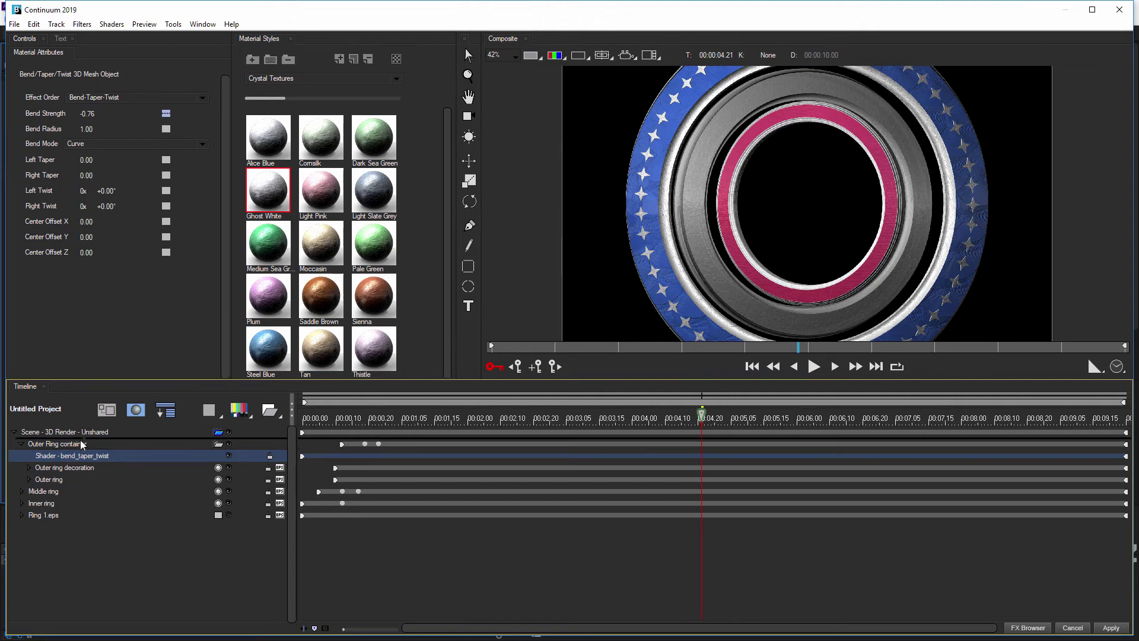
drag(82, 444, 96, 430)
click(22, 455)
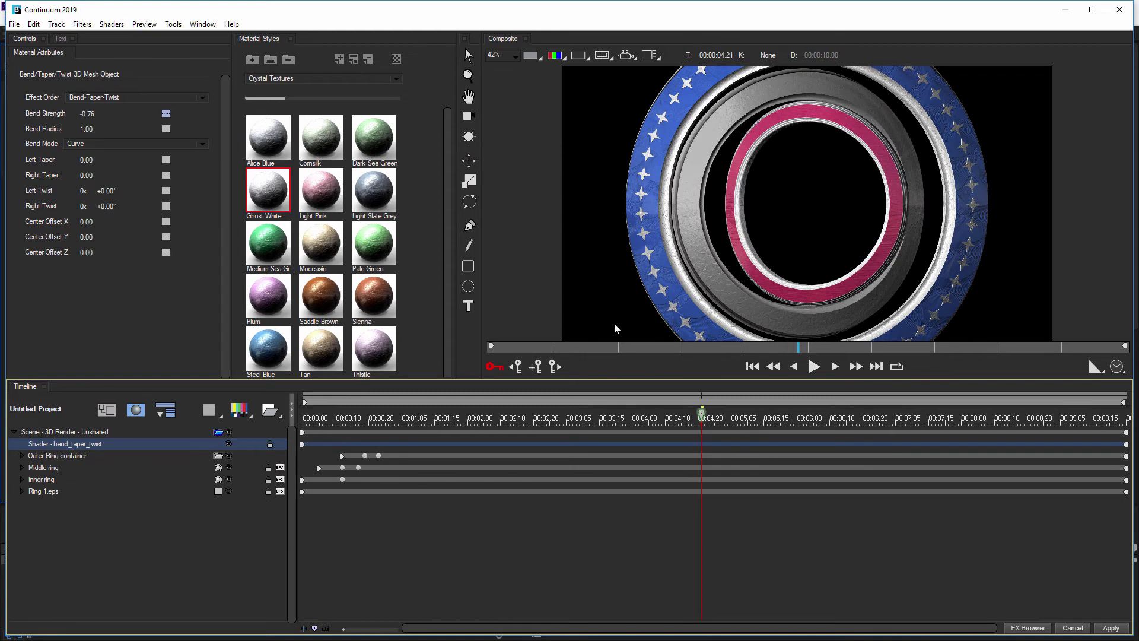
- Inspect the bend from the Right camera view, then return to the Render Camera
click(610, 56)
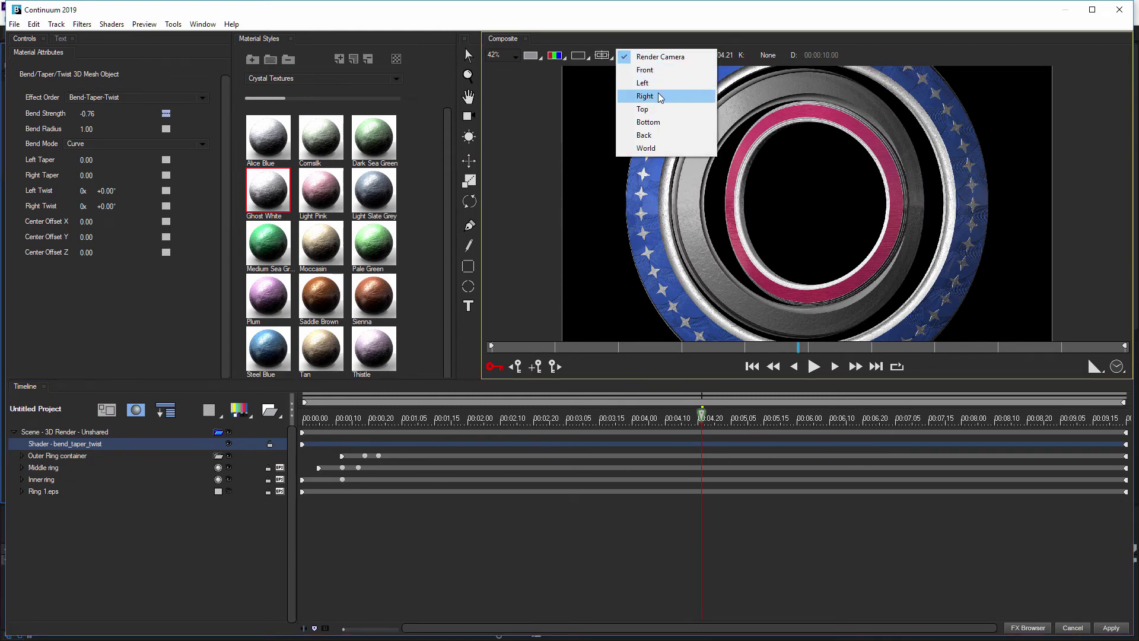
click(646, 96)
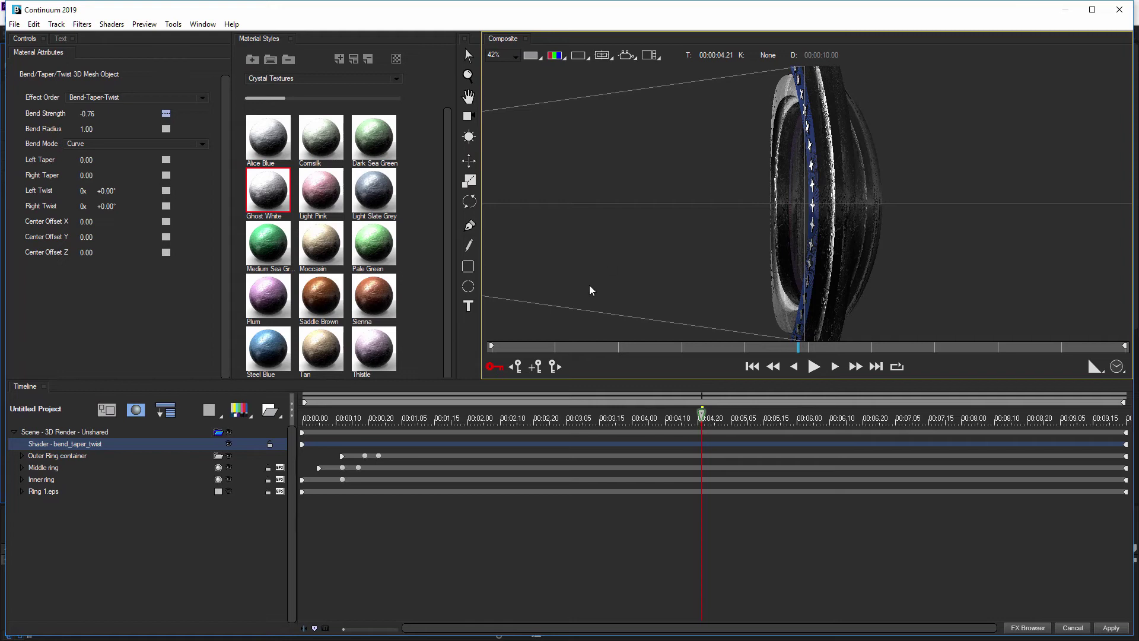
drag(690, 418, 829, 392)
click(621, 52)
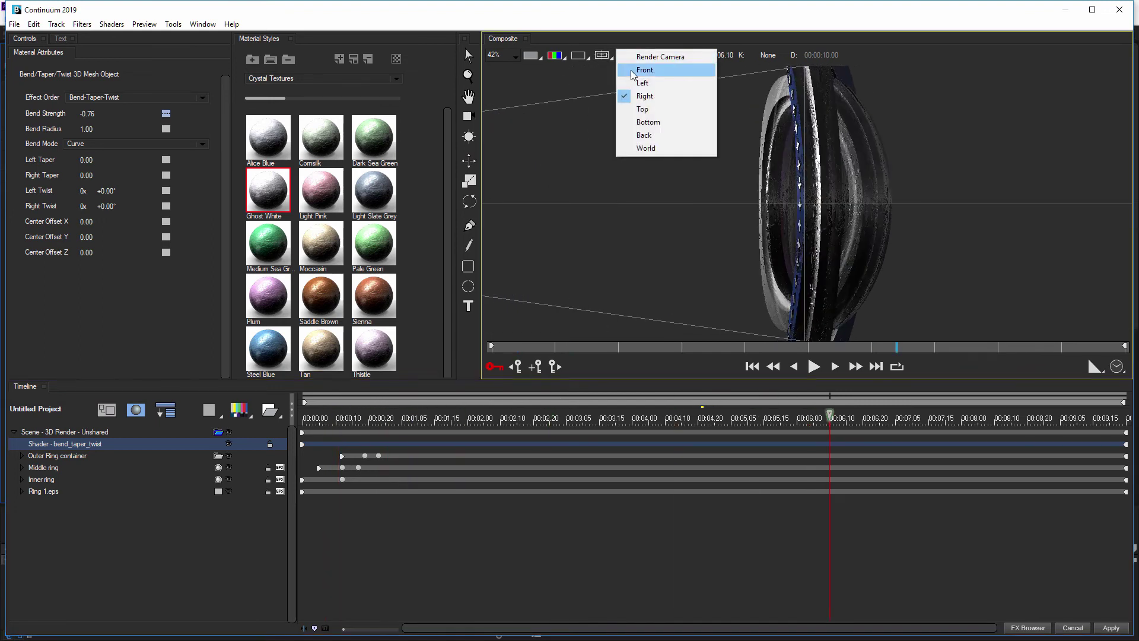
click(640, 57)
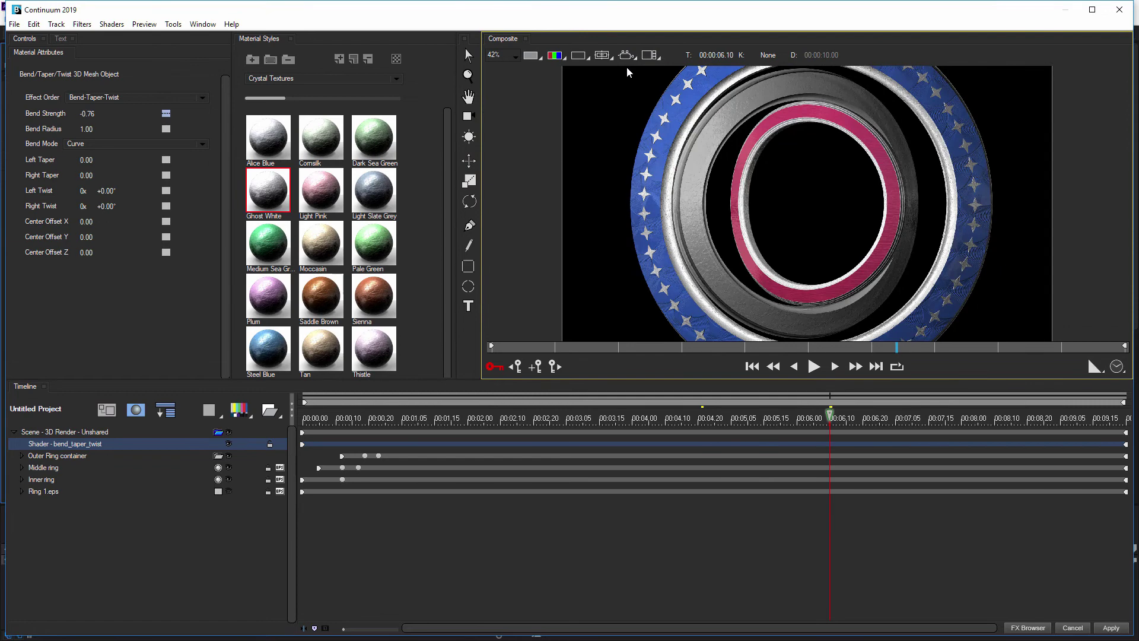
click(1104, 627)
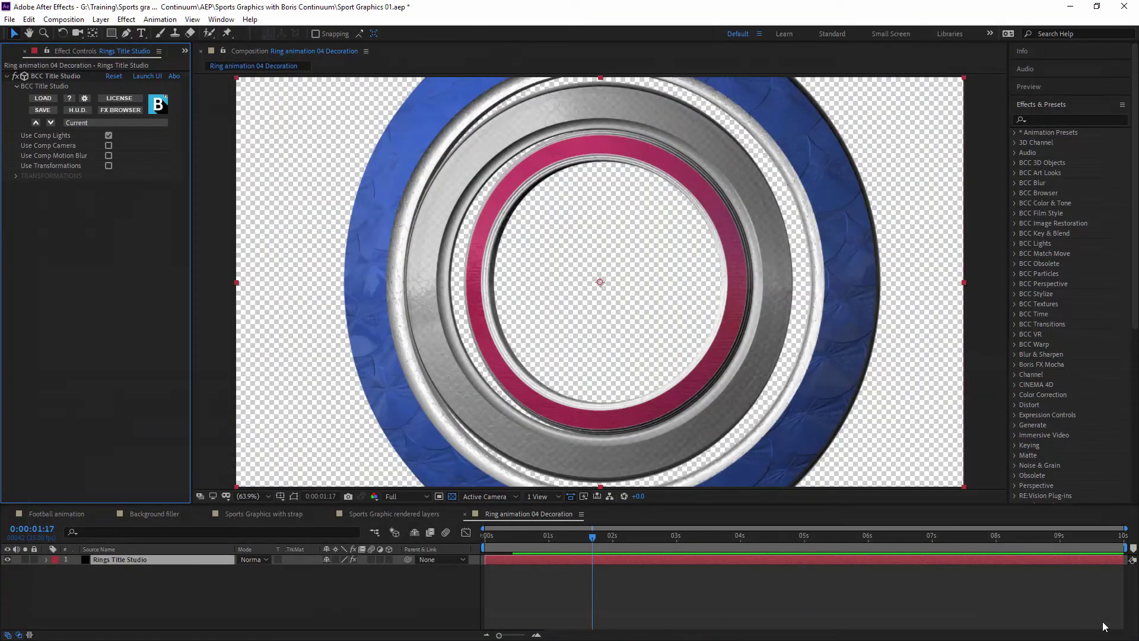